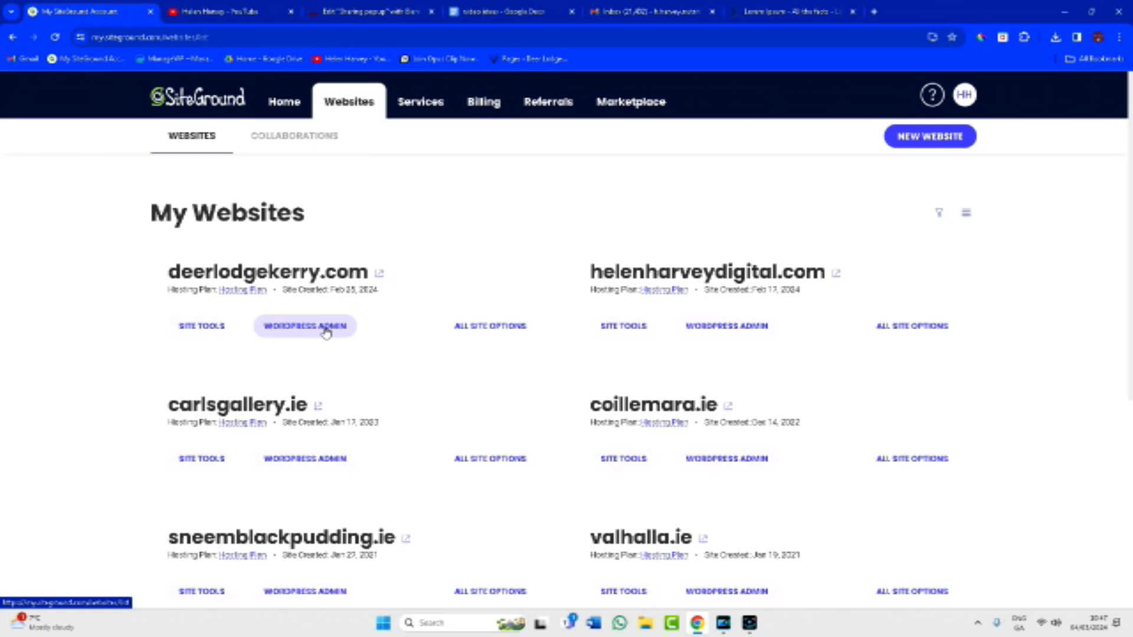
Open the deerlodgekerry.com WordPress dashboard from the SiteGround websites list.
click(327, 333)
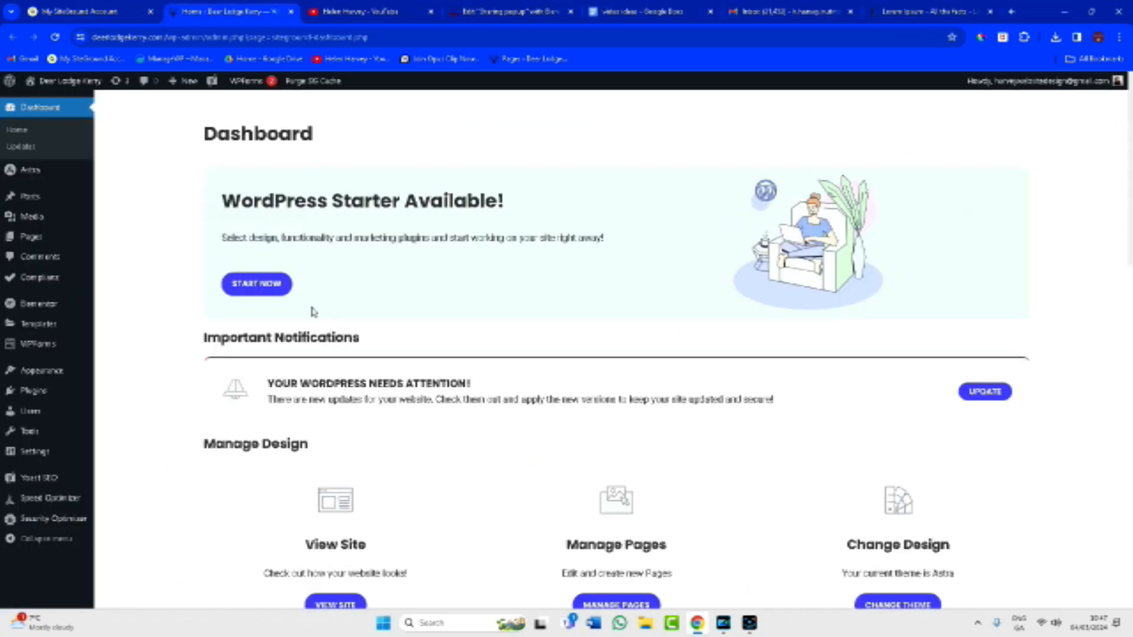
Create and publish a new page titled 'Business Card', then open it in Elementor.
mouse_move(50, 239)
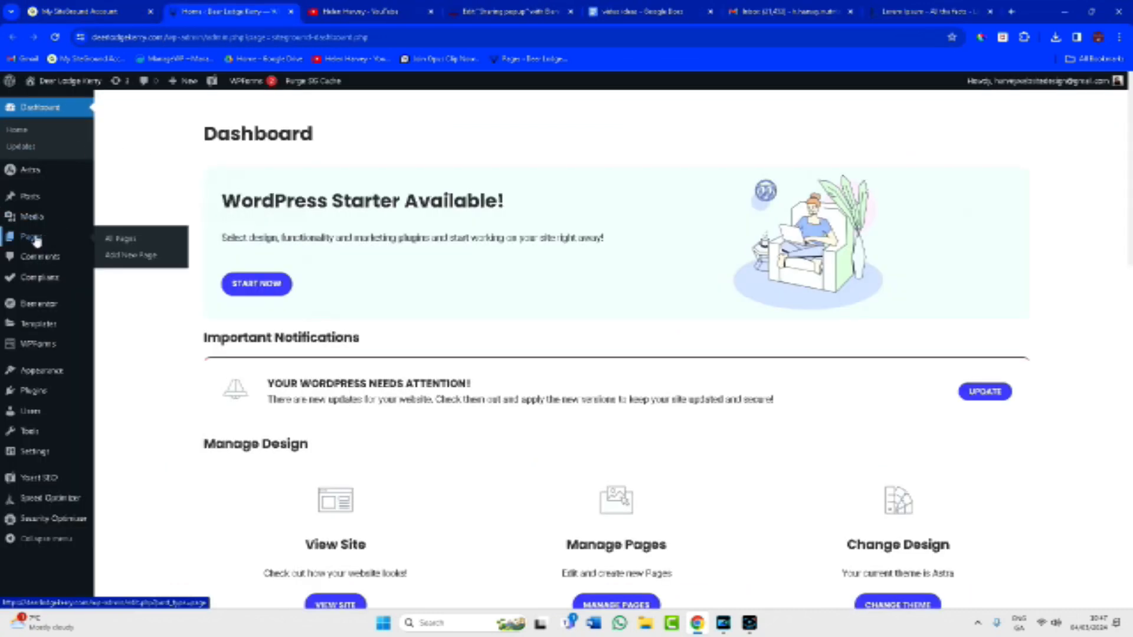
click(35, 239)
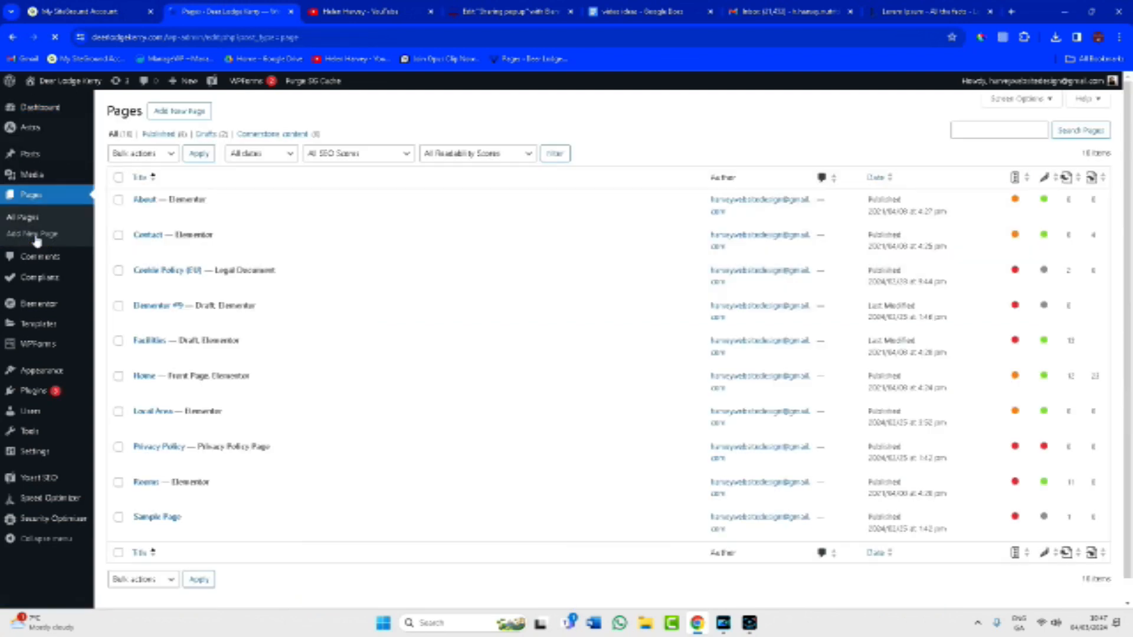
click(191, 112)
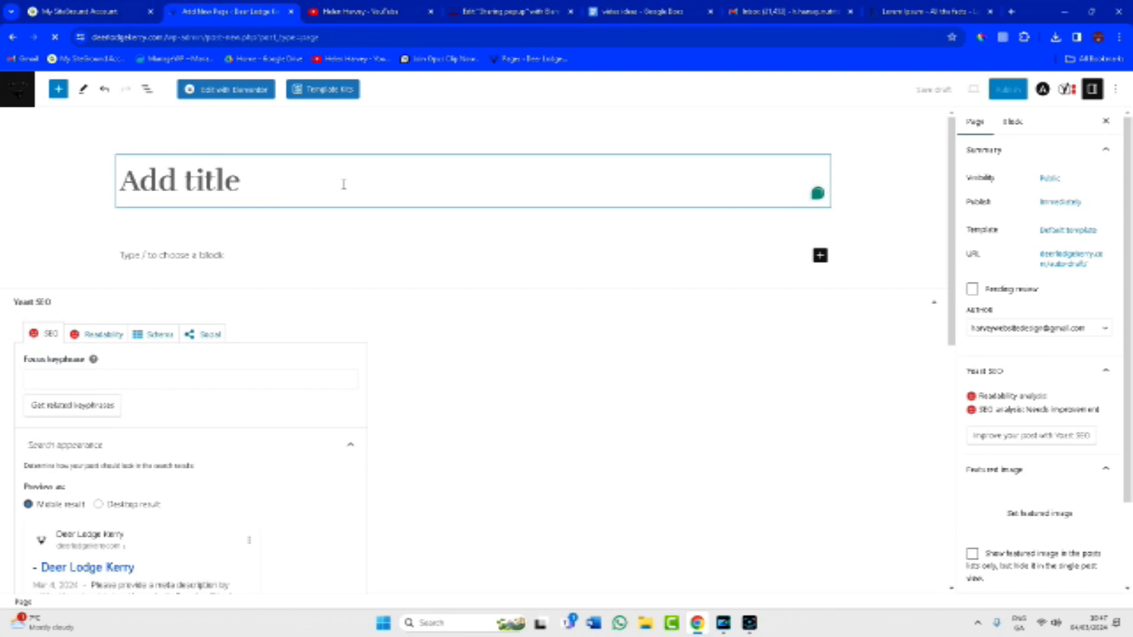
text(Business Card)
click(1008, 89)
click(1014, 91)
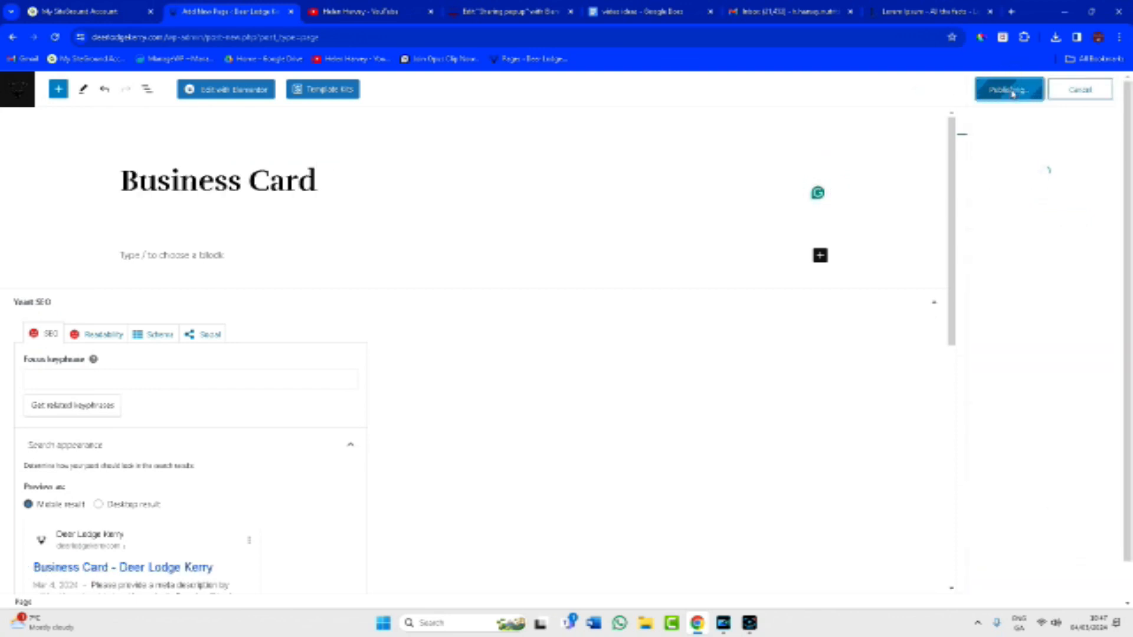
click(229, 92)
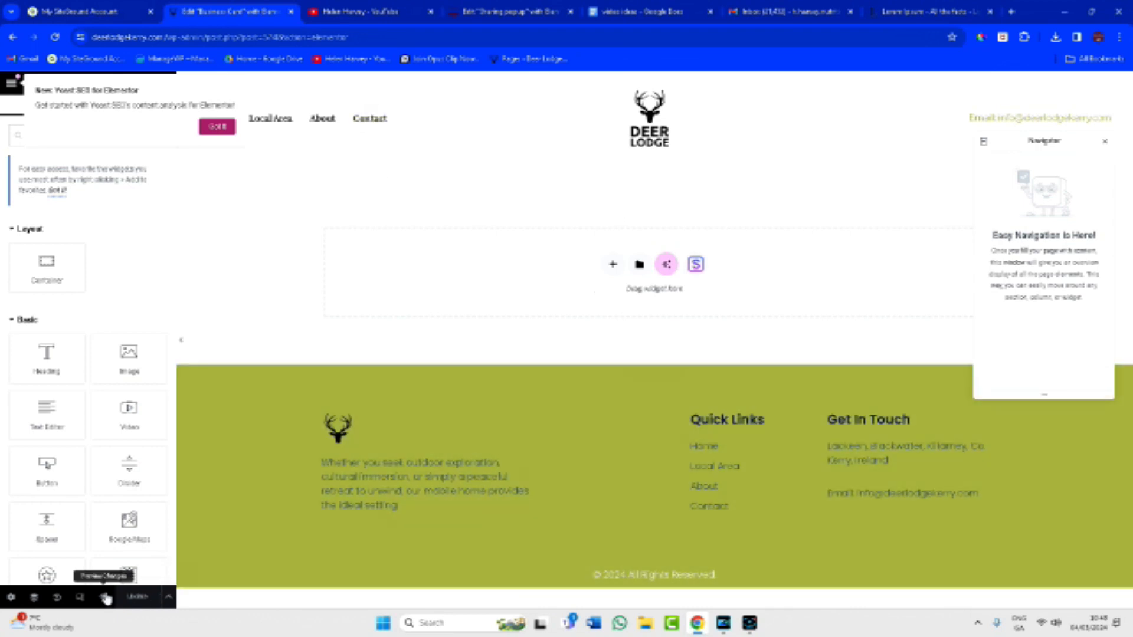
Switch the Business Card page layout to Elementor Canvas in page settings.
click(12, 598)
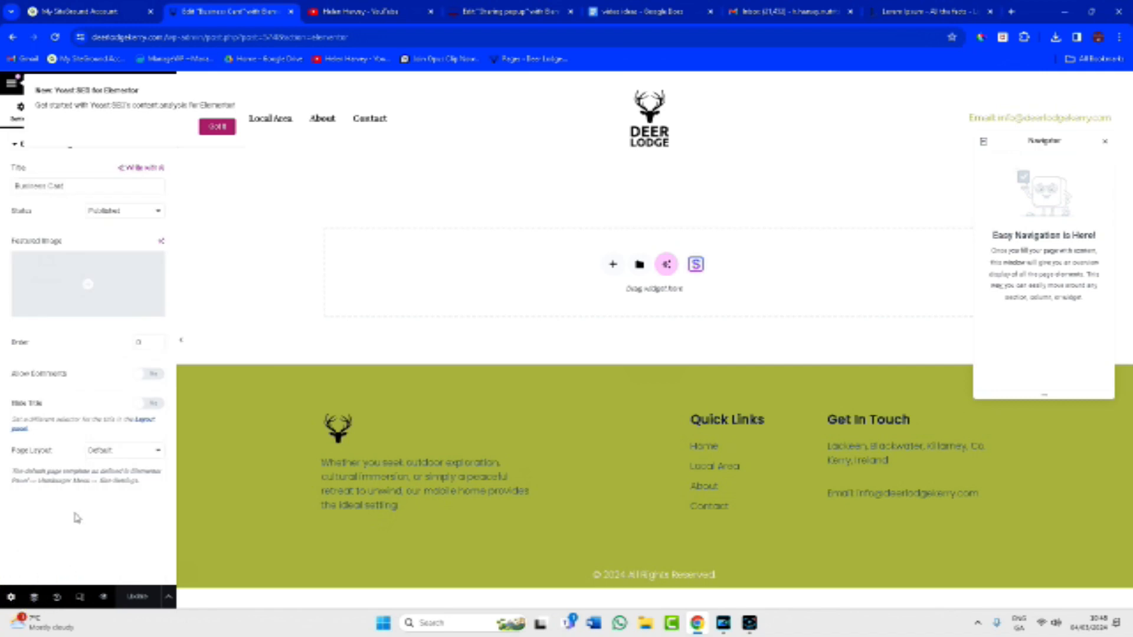
click(126, 454)
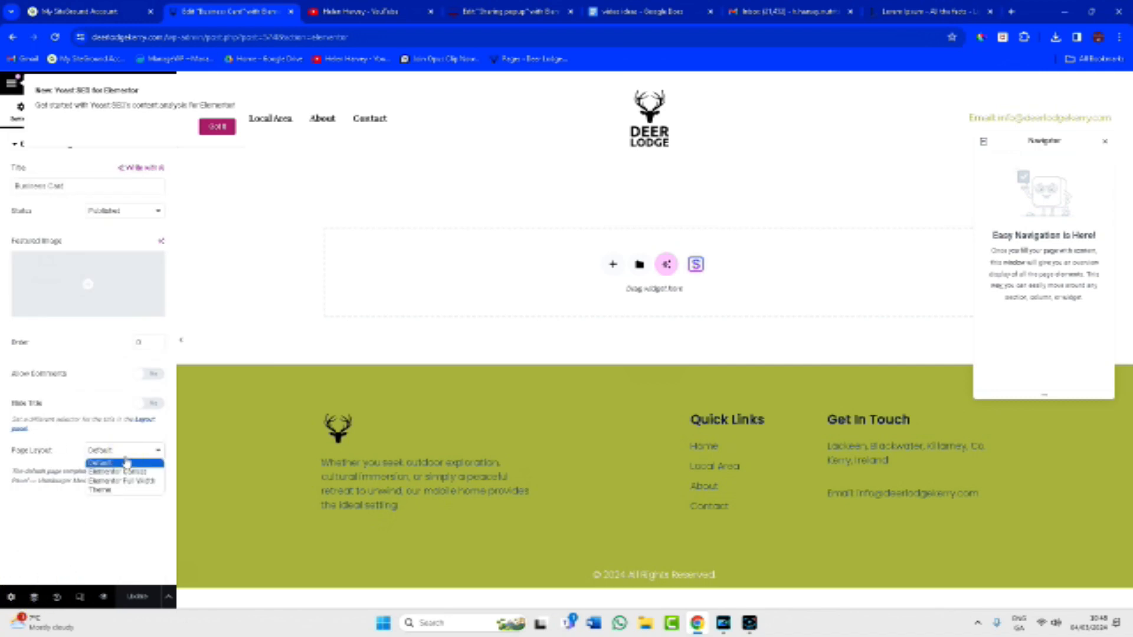
click(132, 473)
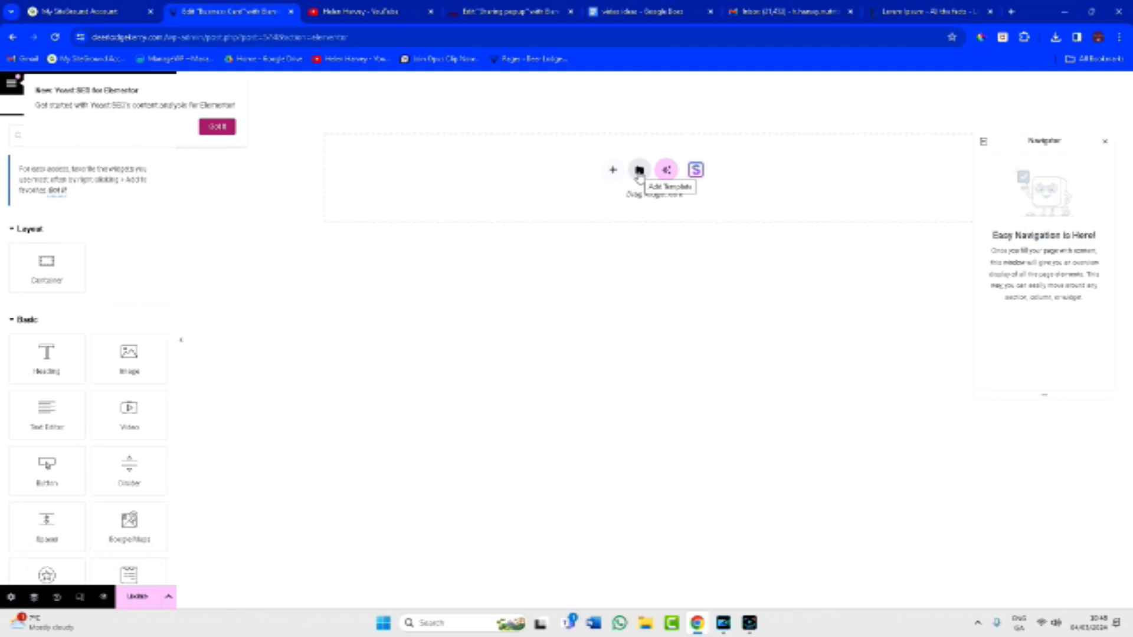
Import the Business Card Template JSON file and insert it with its page settings.
click(639, 173)
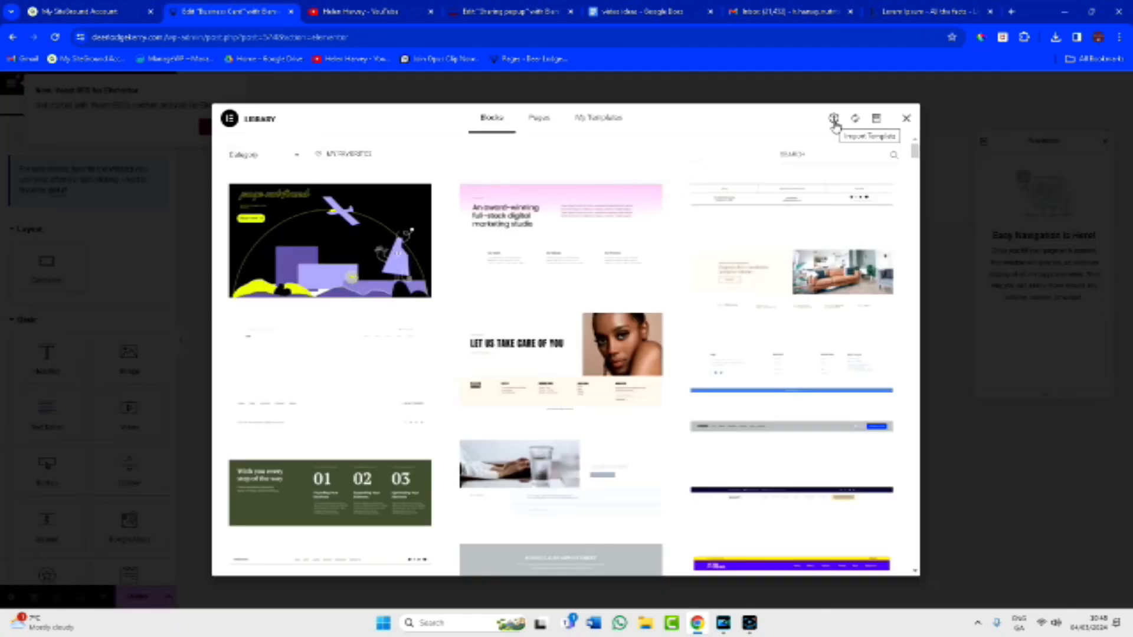
click(834, 120)
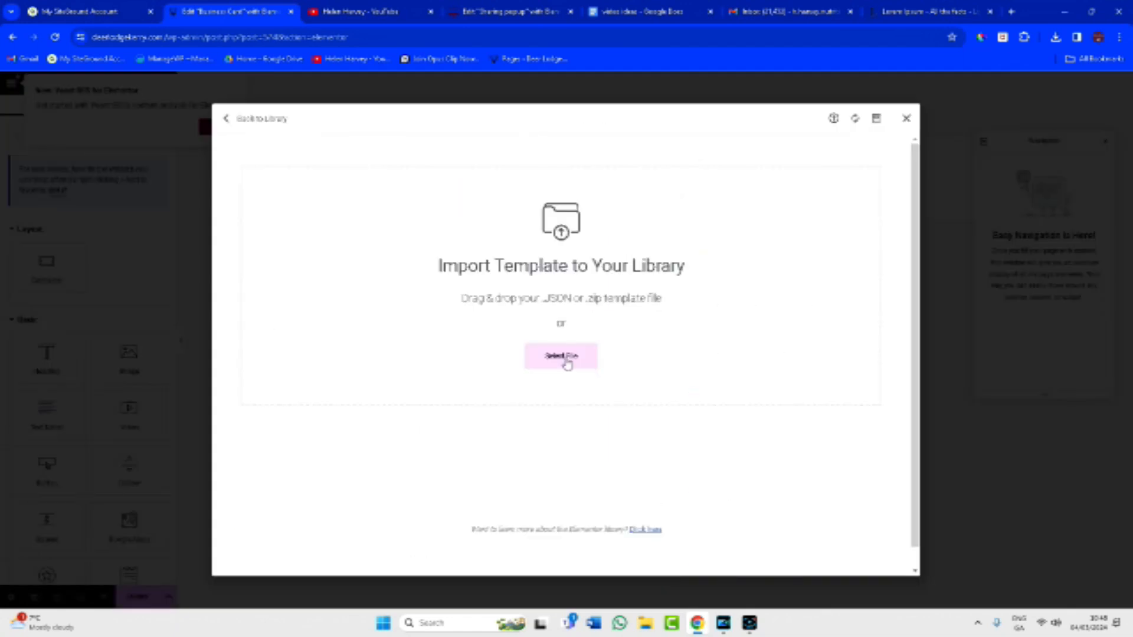
click(567, 361)
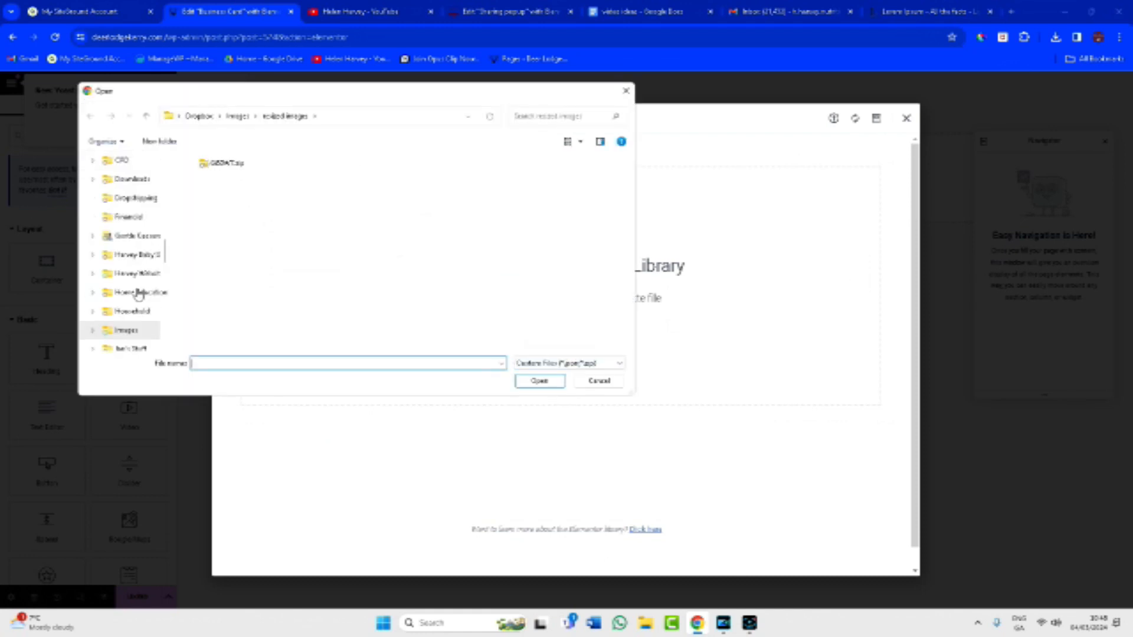
click(138, 275)
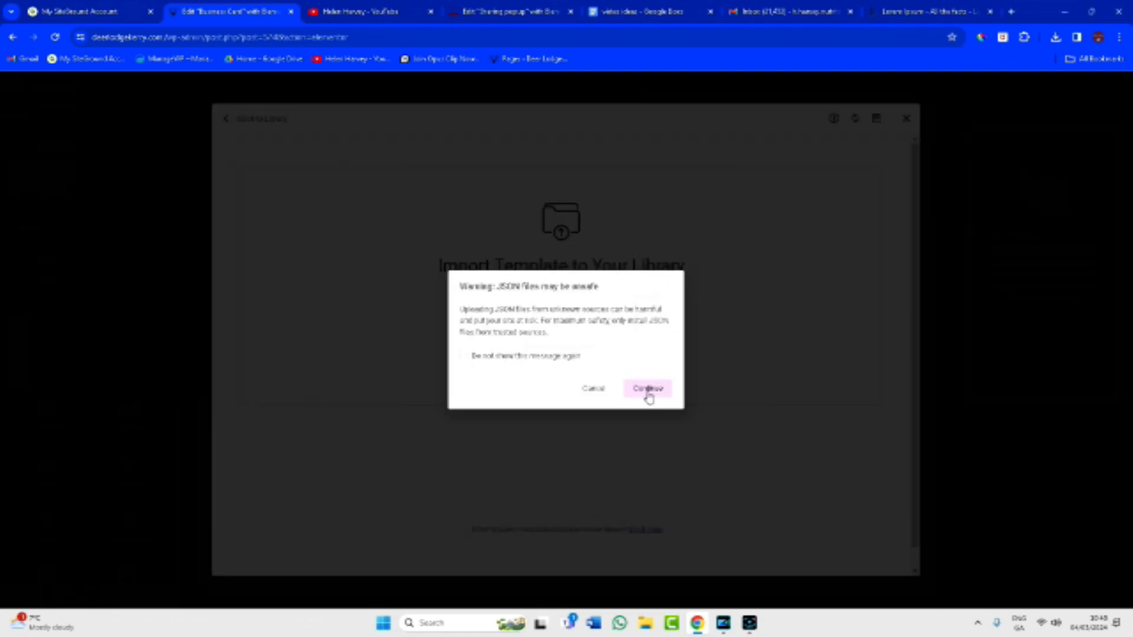
click(648, 391)
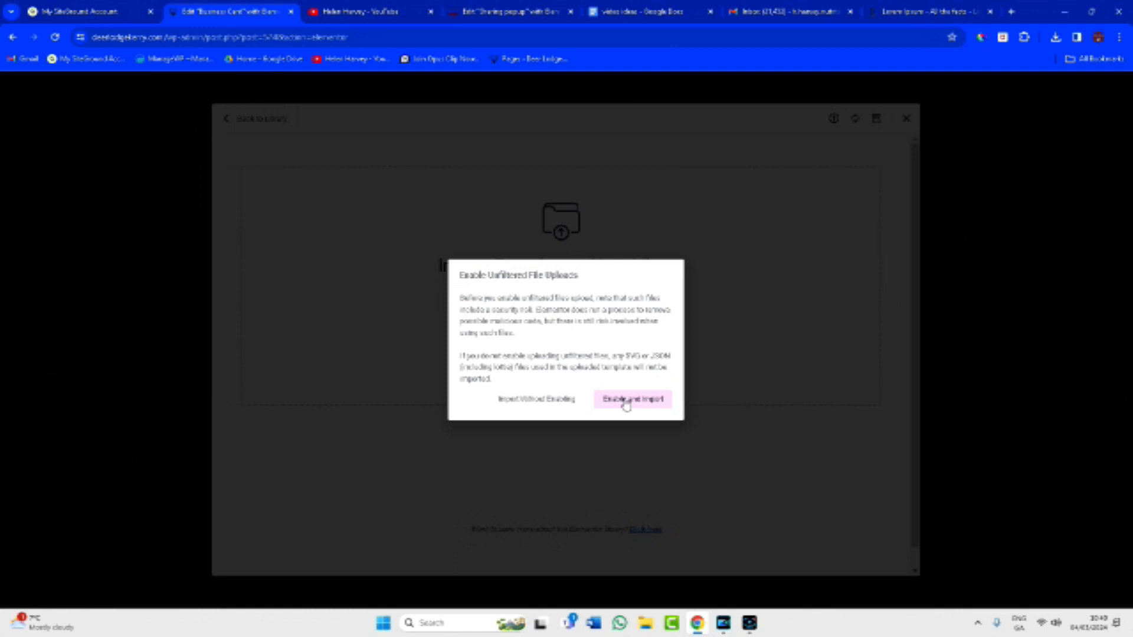
click(626, 403)
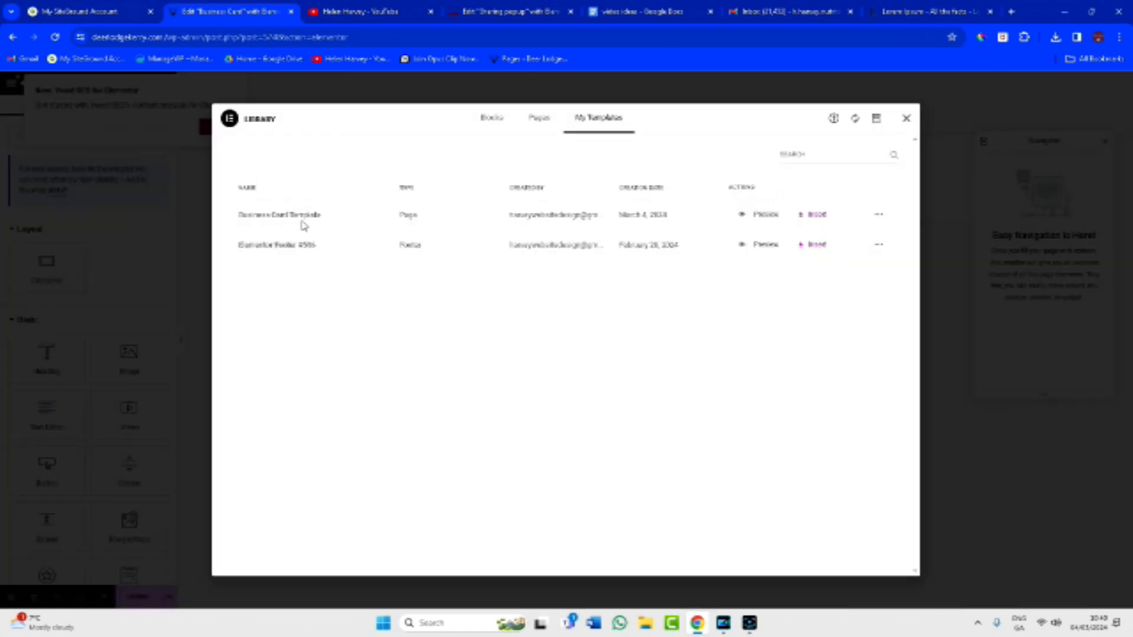
click(818, 216)
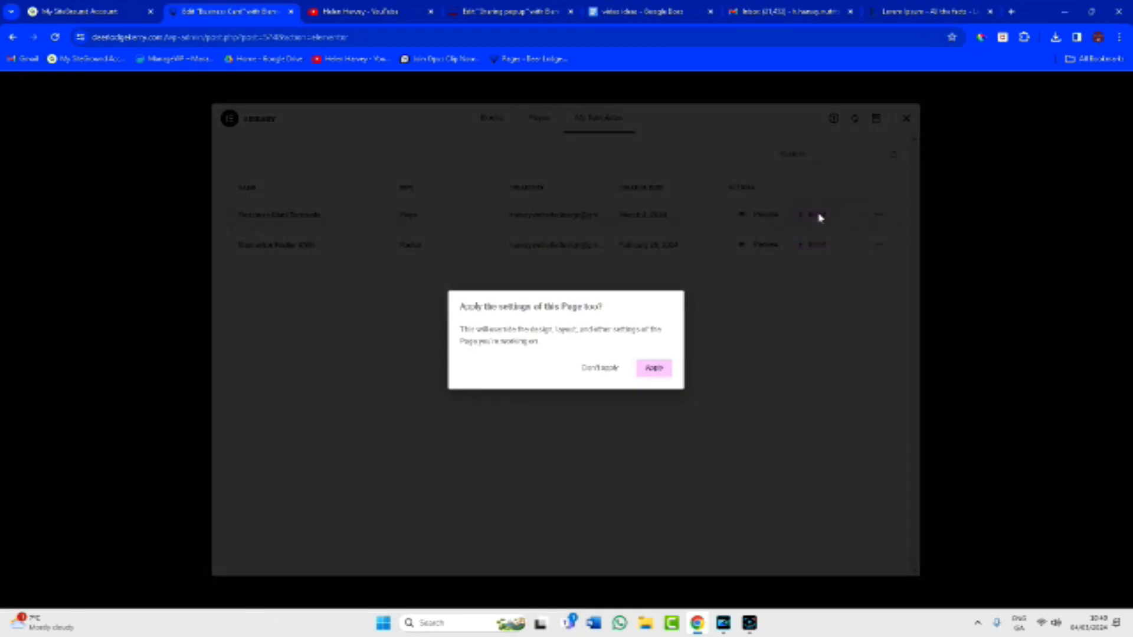
click(654, 369)
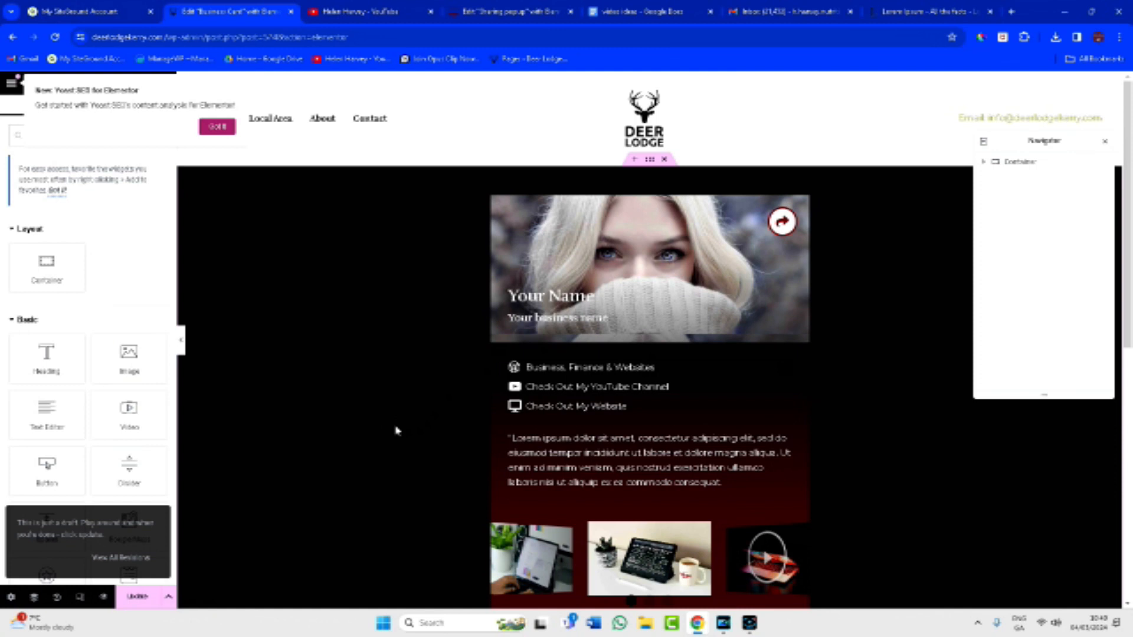
Set the page layout back to Elementor Canvas so the site header disappears.
scroll(395, 431, down, 1)
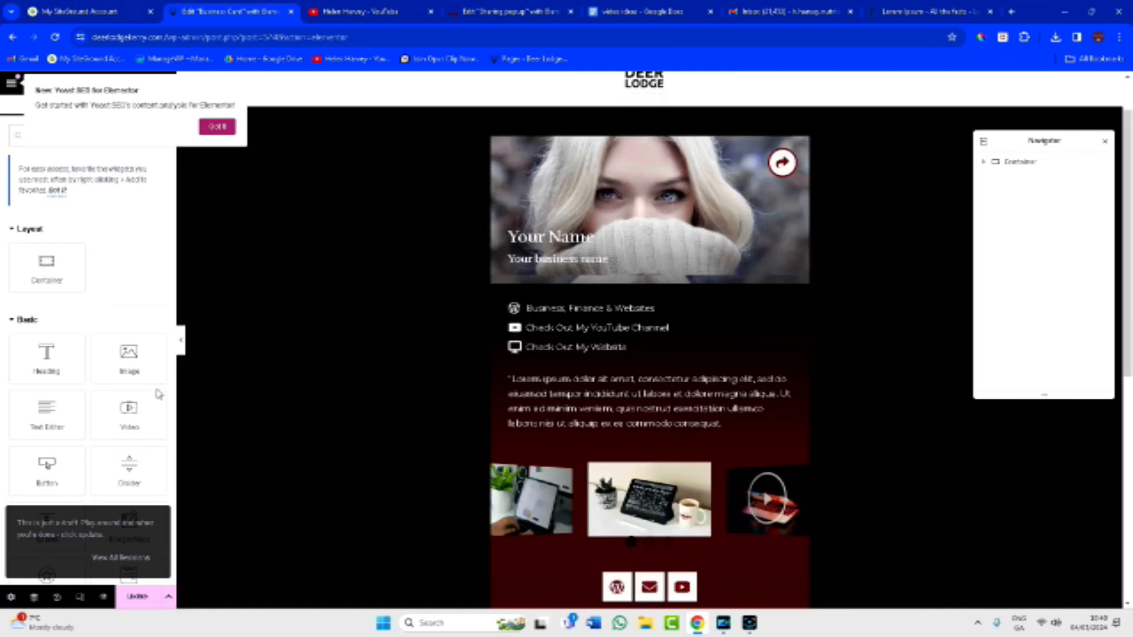
click(11, 597)
click(125, 451)
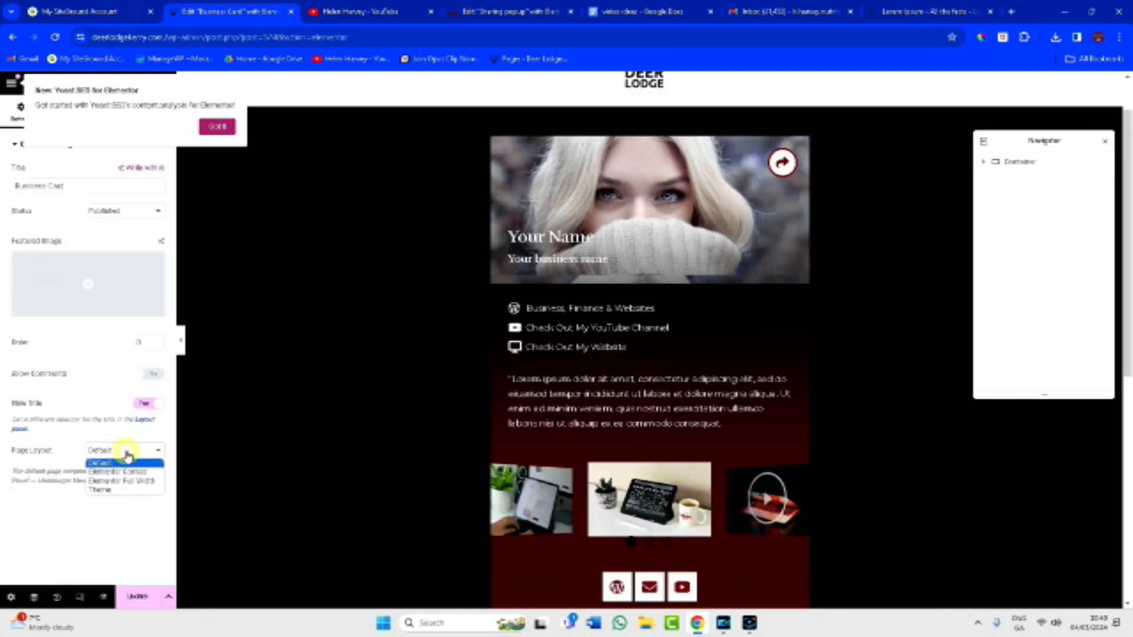
click(121, 472)
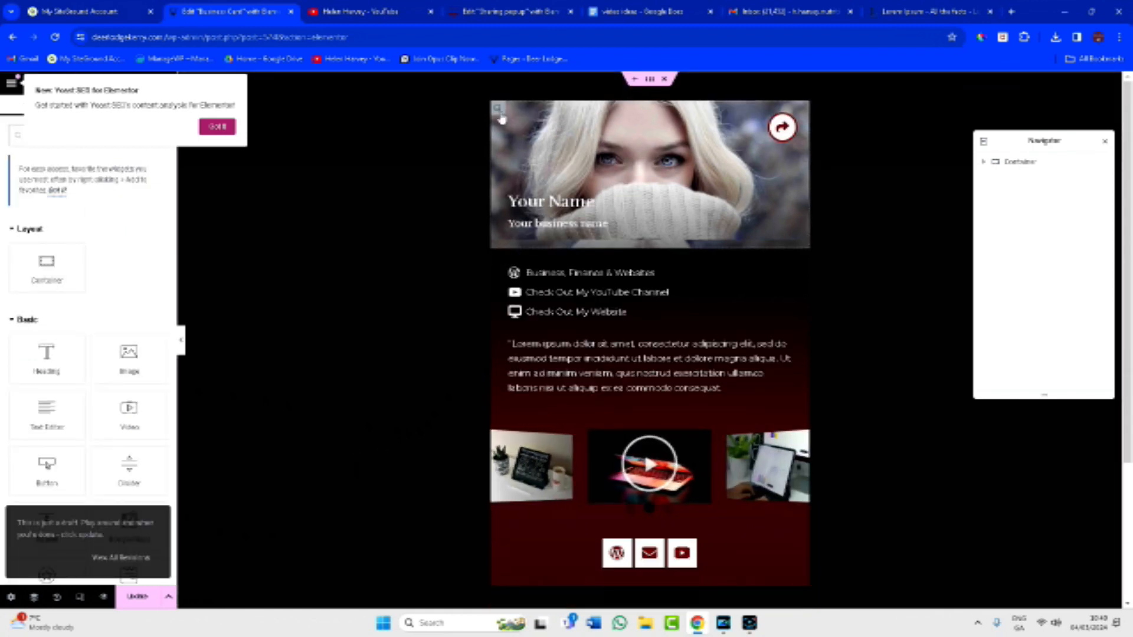
click(497, 108)
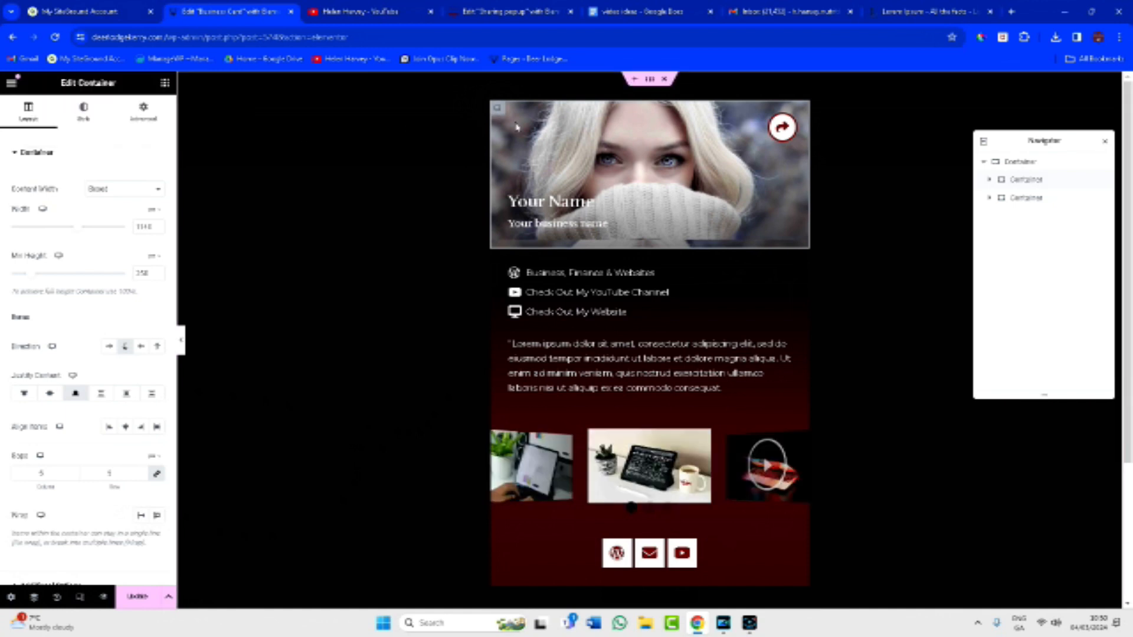
Replace the top container's background image with the curly-haired woman photo.
click(87, 118)
click(88, 297)
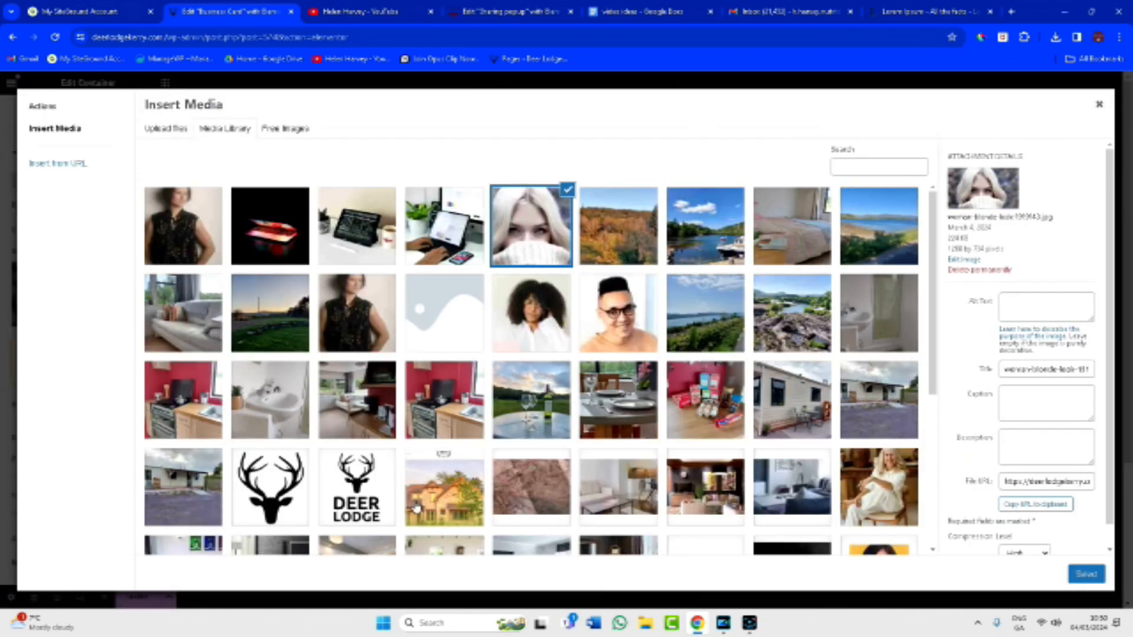
click(544, 325)
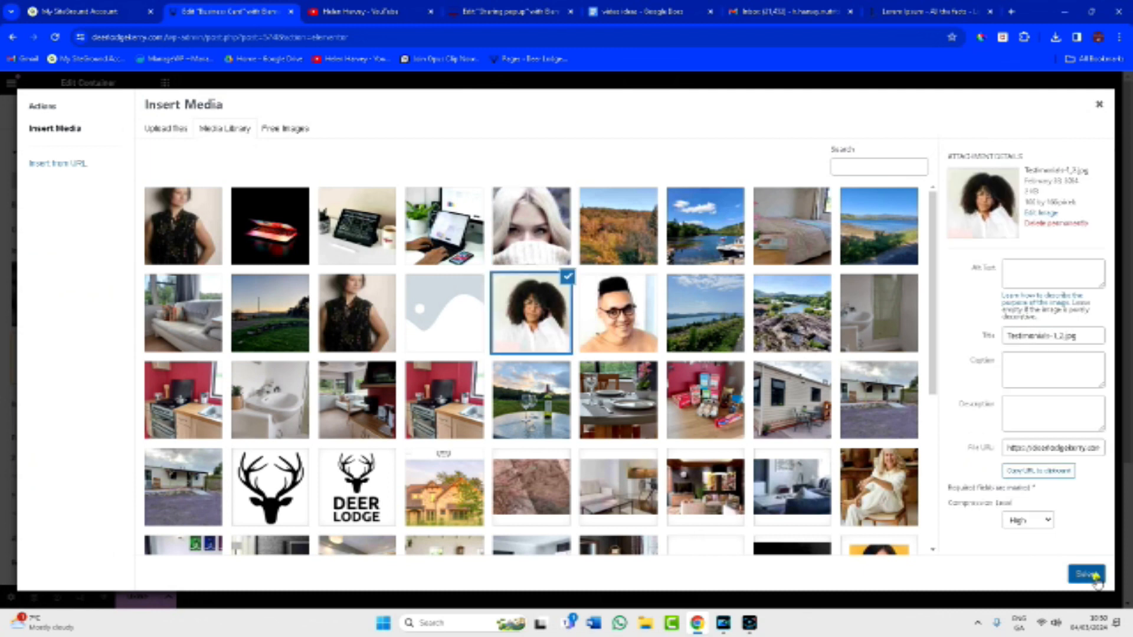
click(1086, 573)
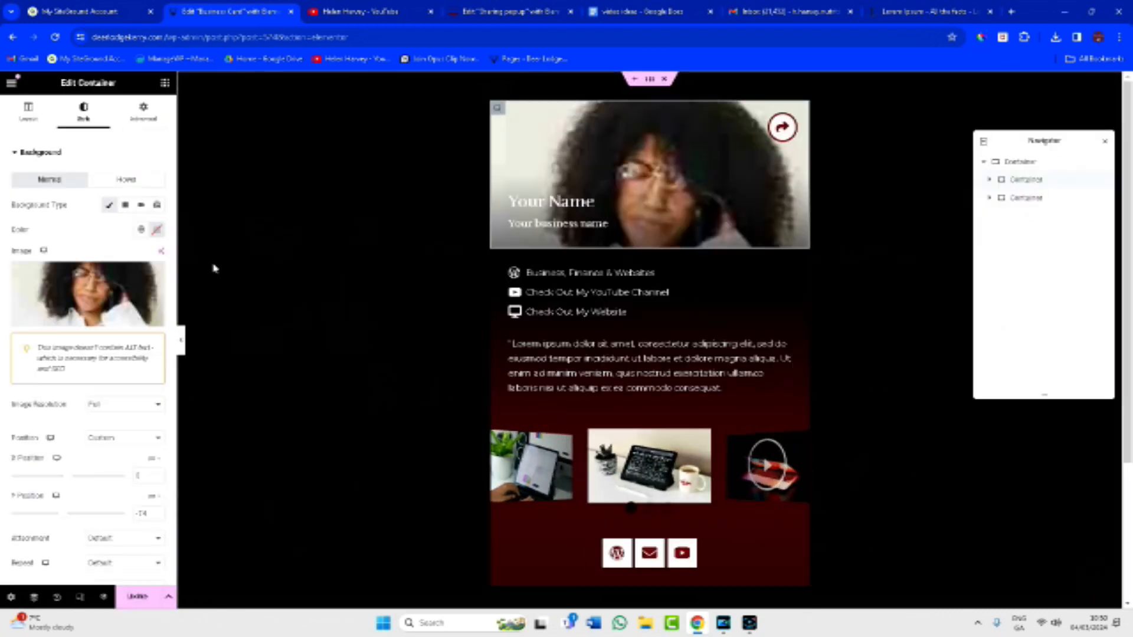
click(94, 298)
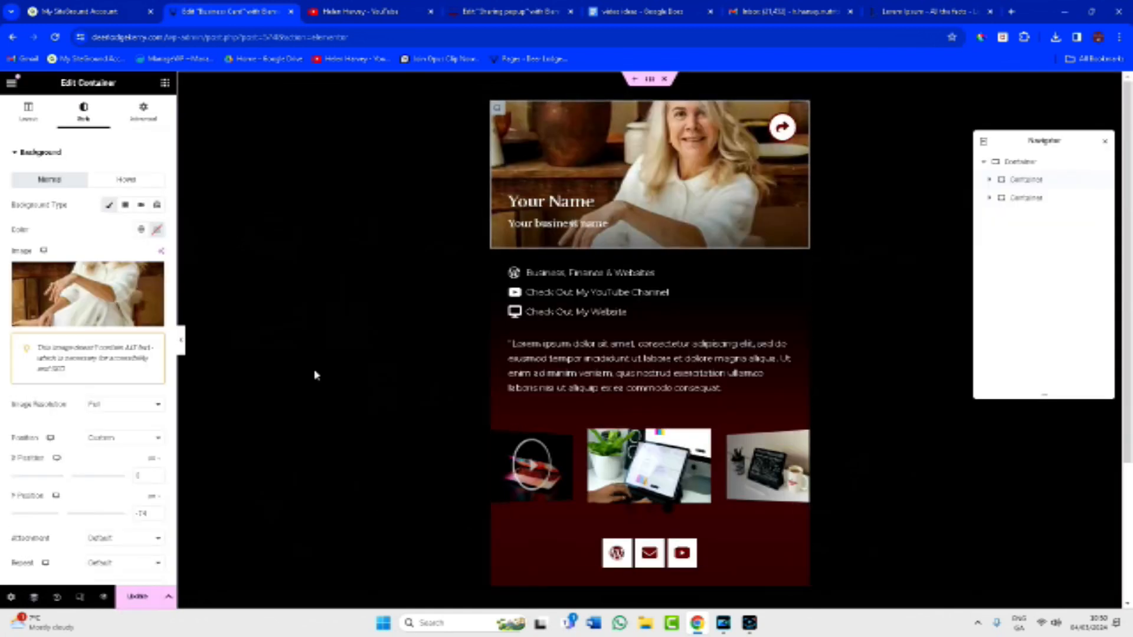
Change the heading to 'Deer Lodge, Kerry' and the subheading to the host's name plus '(host)'.
click(571, 204)
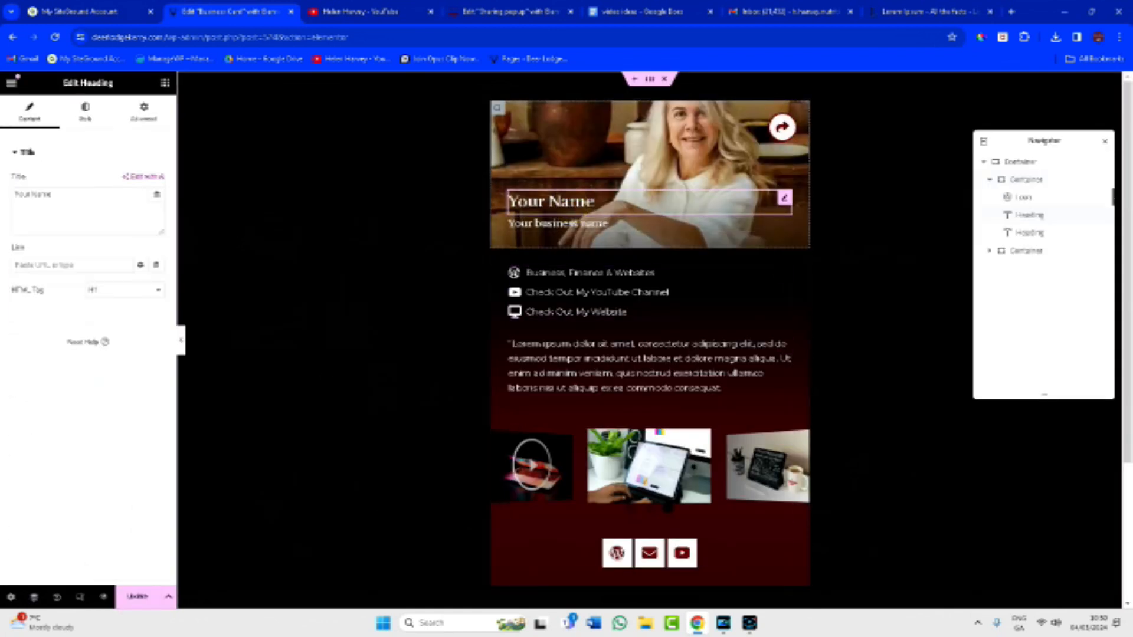
drag(593, 203, 508, 202)
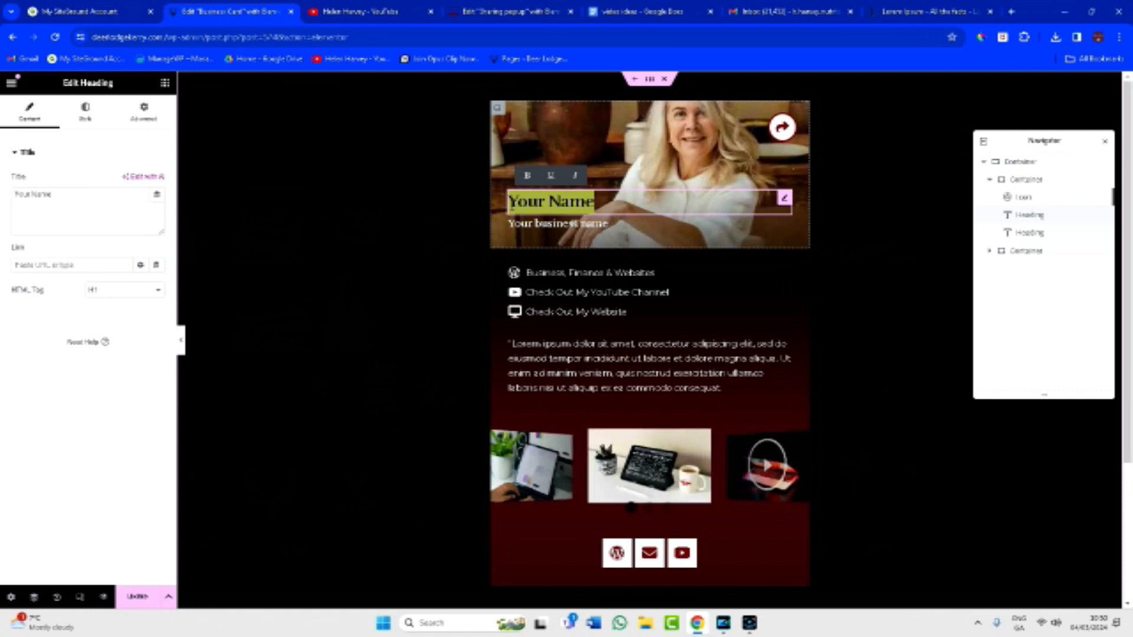
text(Deer Lodge, Kerry)
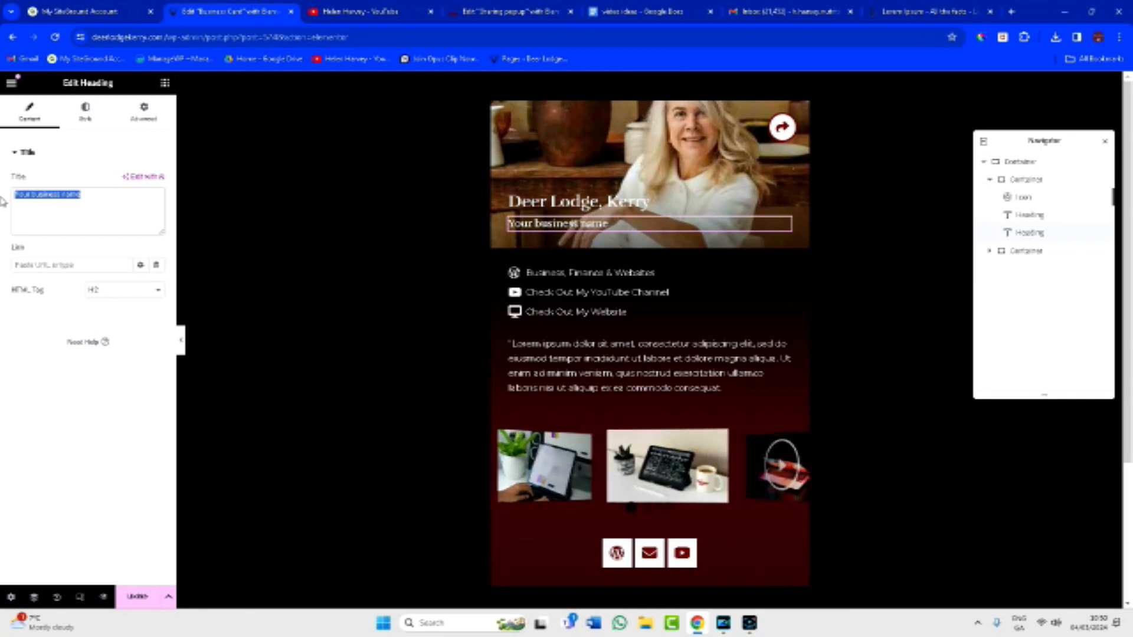
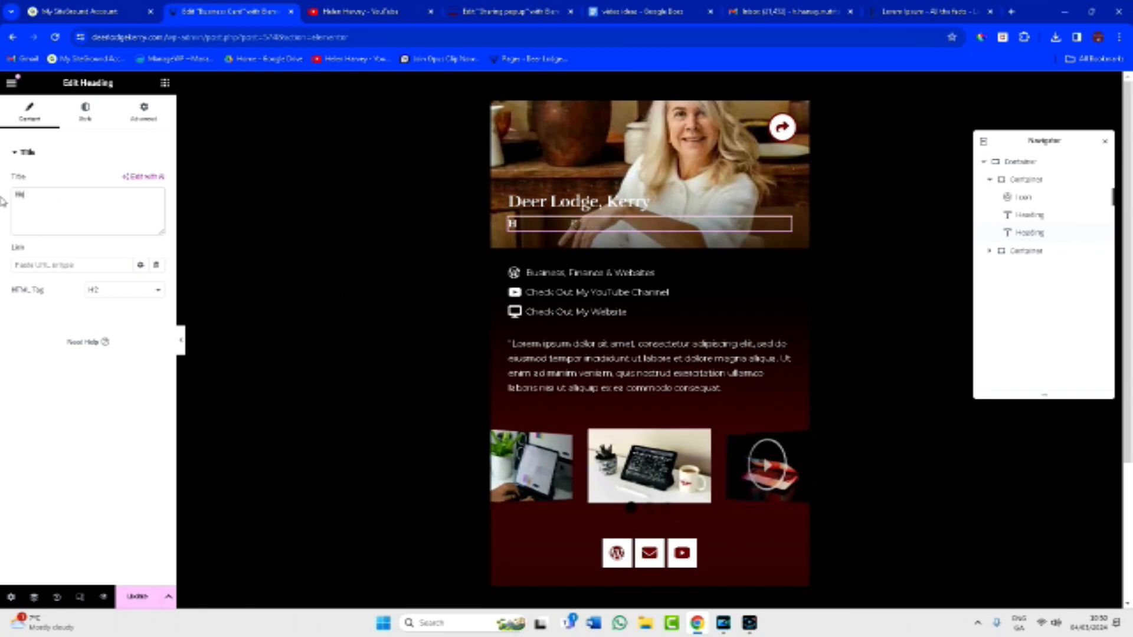
text( (host))
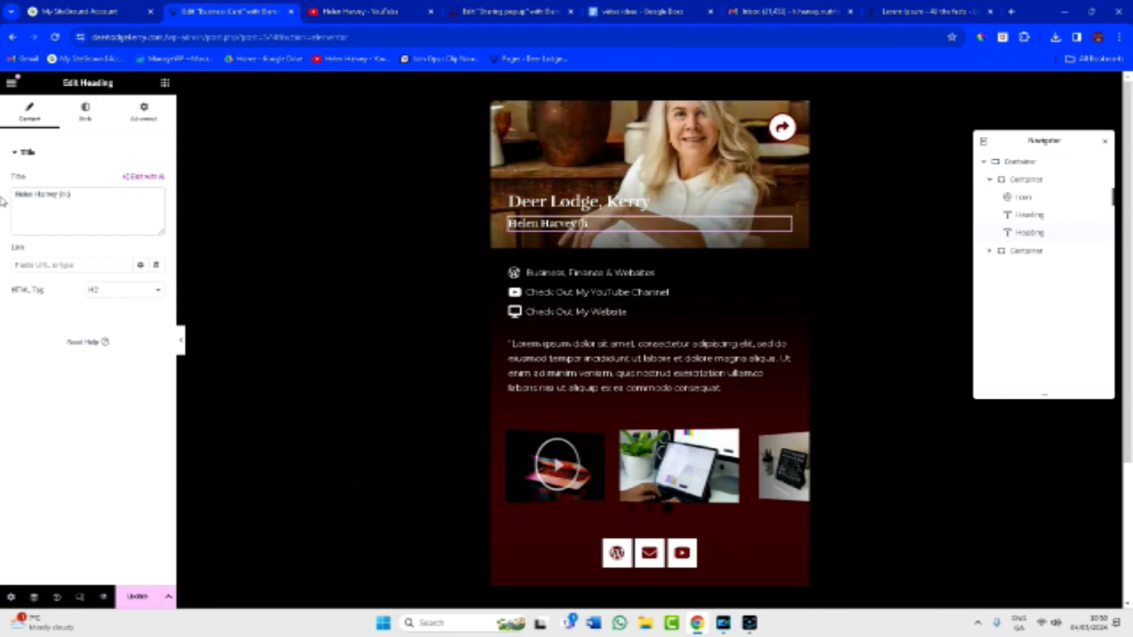
click(646, 272)
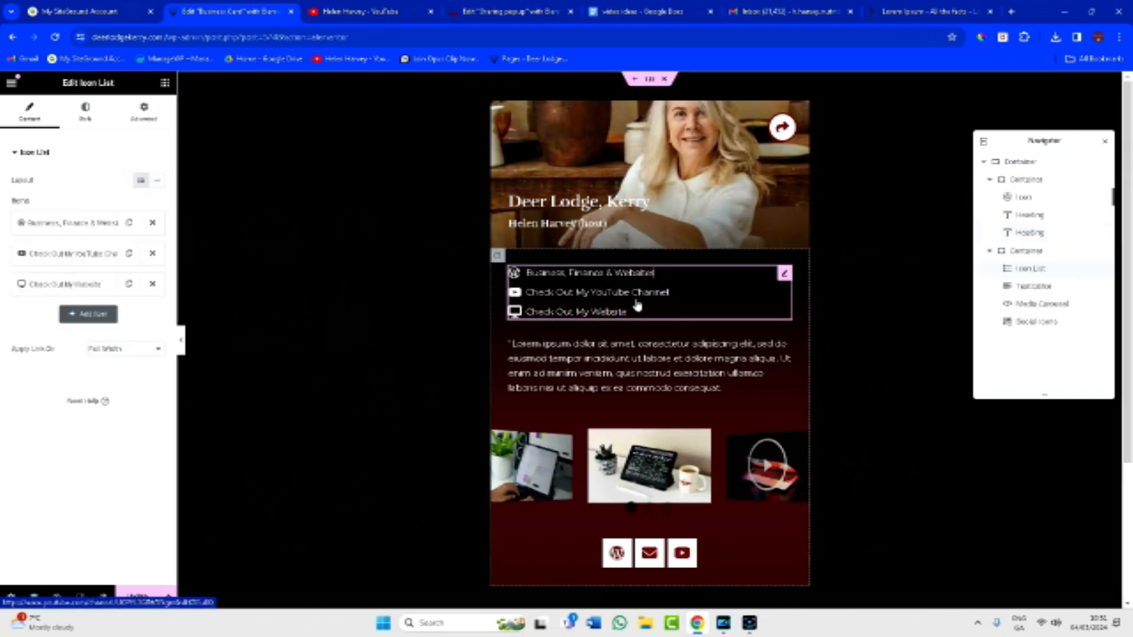
Change the first list item to 'Beautifully Renovated Mobile Home' with a house icon.
click(99, 225)
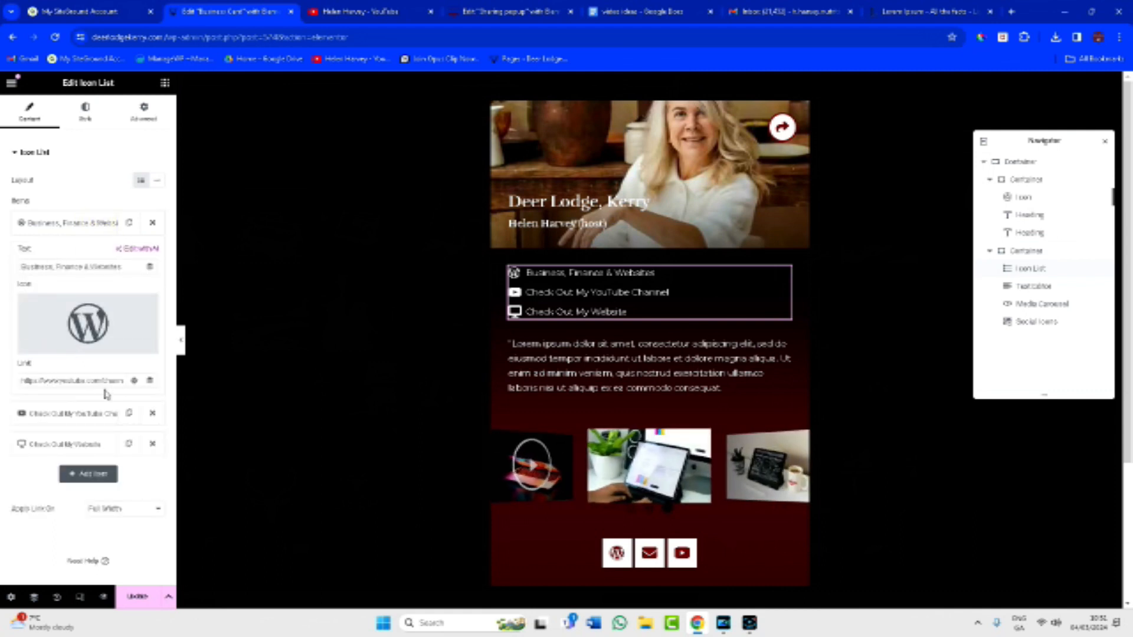
click(56, 268)
drag(25, 269, 129, 264)
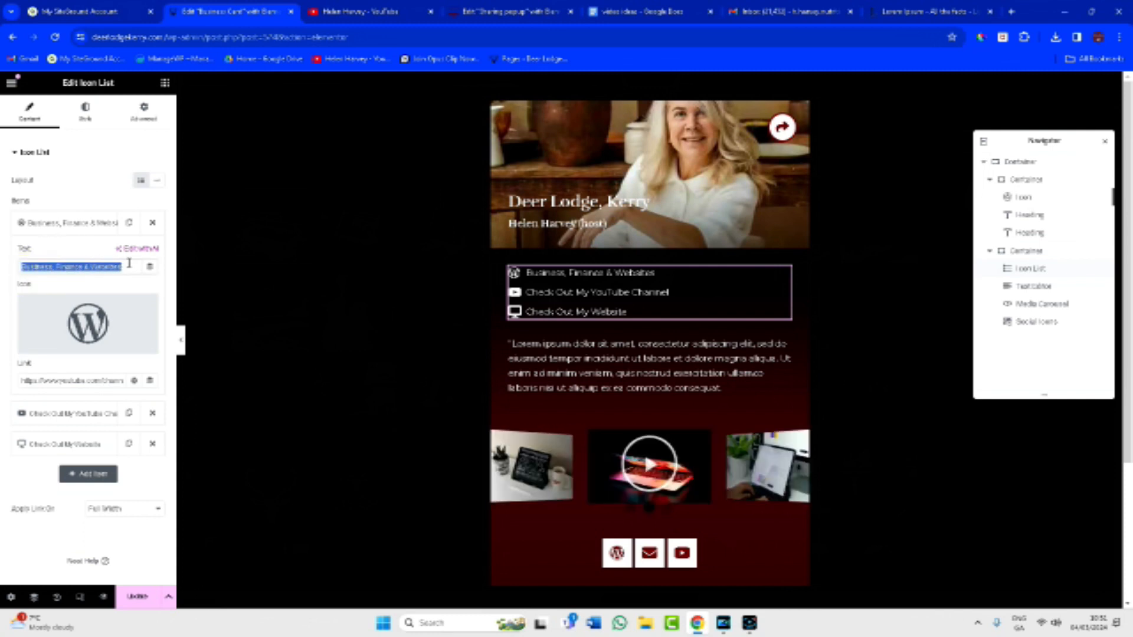
text(Beautifully Renovated Mobile Hom)
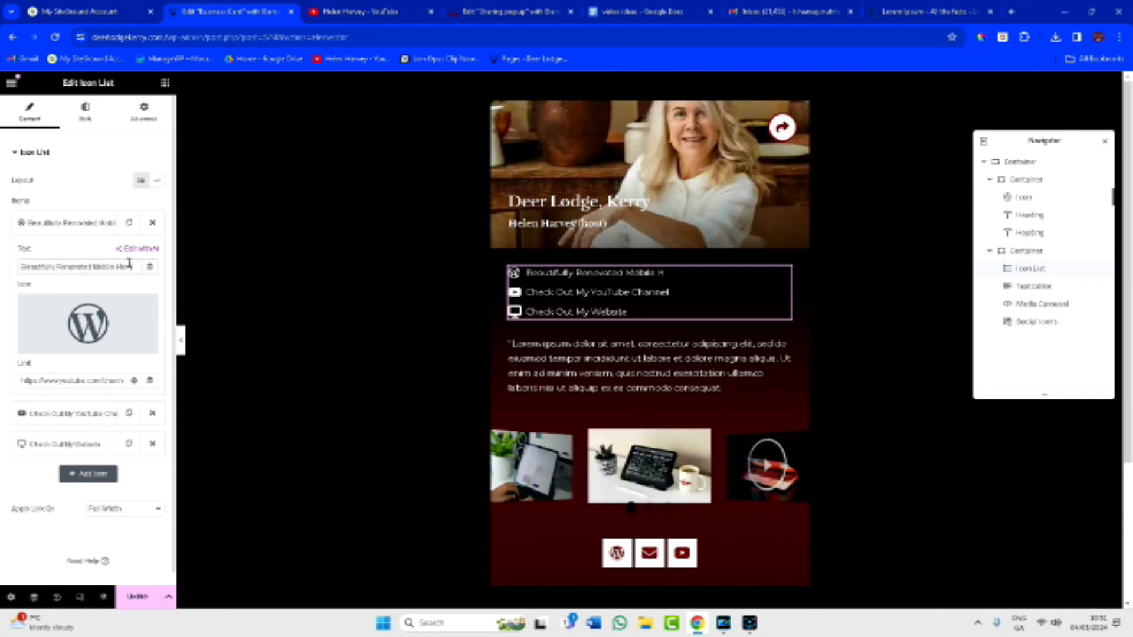
click(90, 320)
click(518, 158)
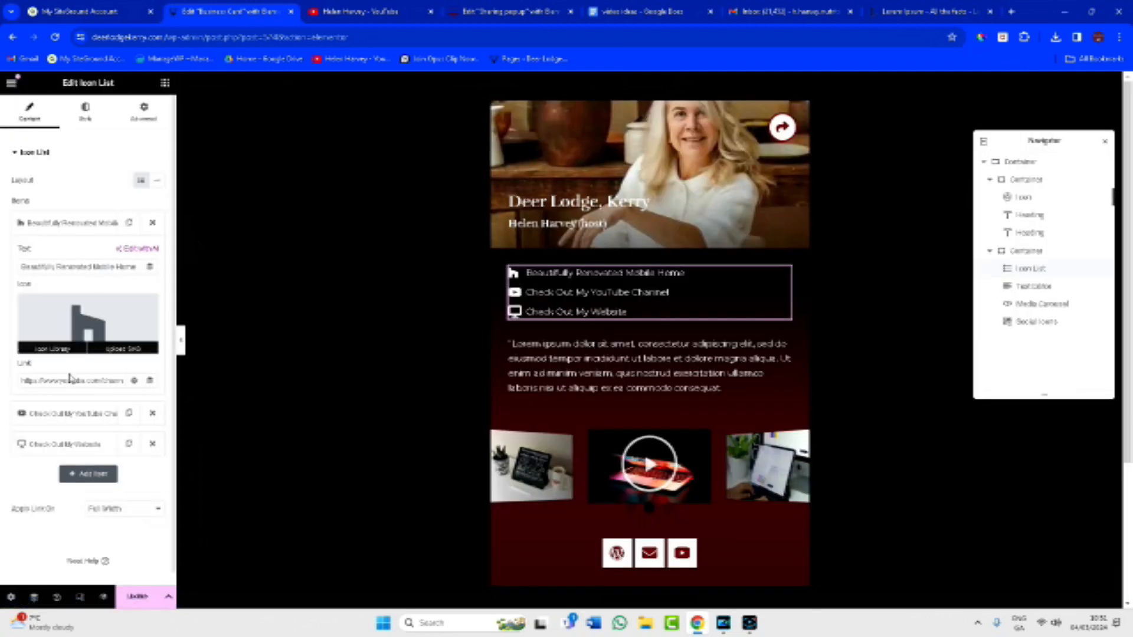
Change the second list item to 'Close to Ring of Kerry & Killarney National Park'.
click(71, 414)
drag(135, 297, 9, 308)
text(Close to Ring of Kerry)
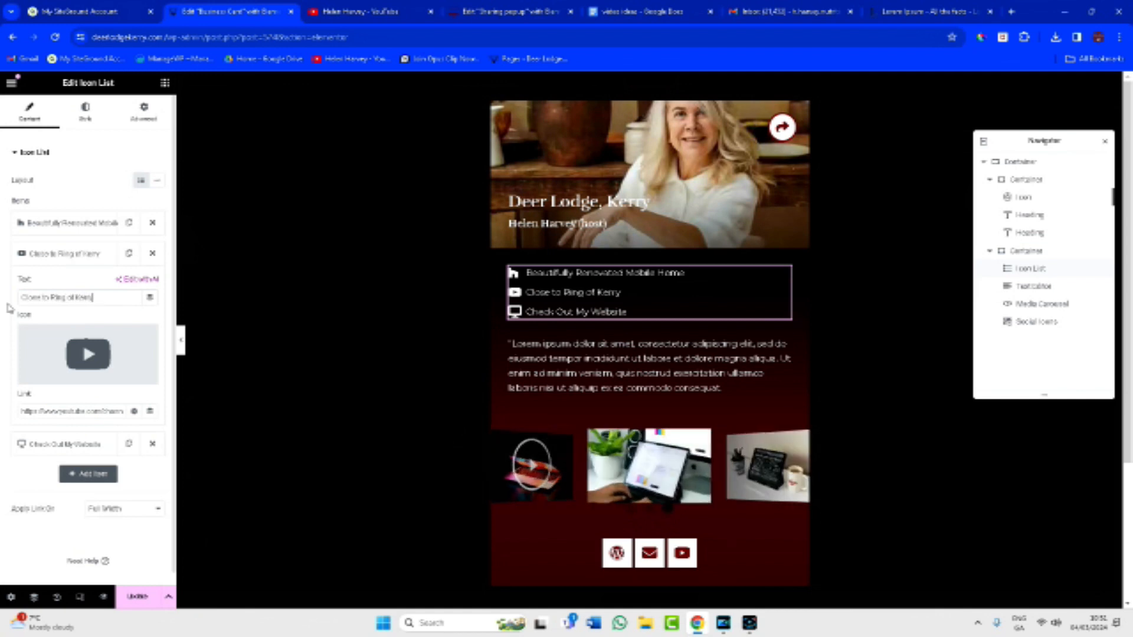
text( & Killarney National Park)
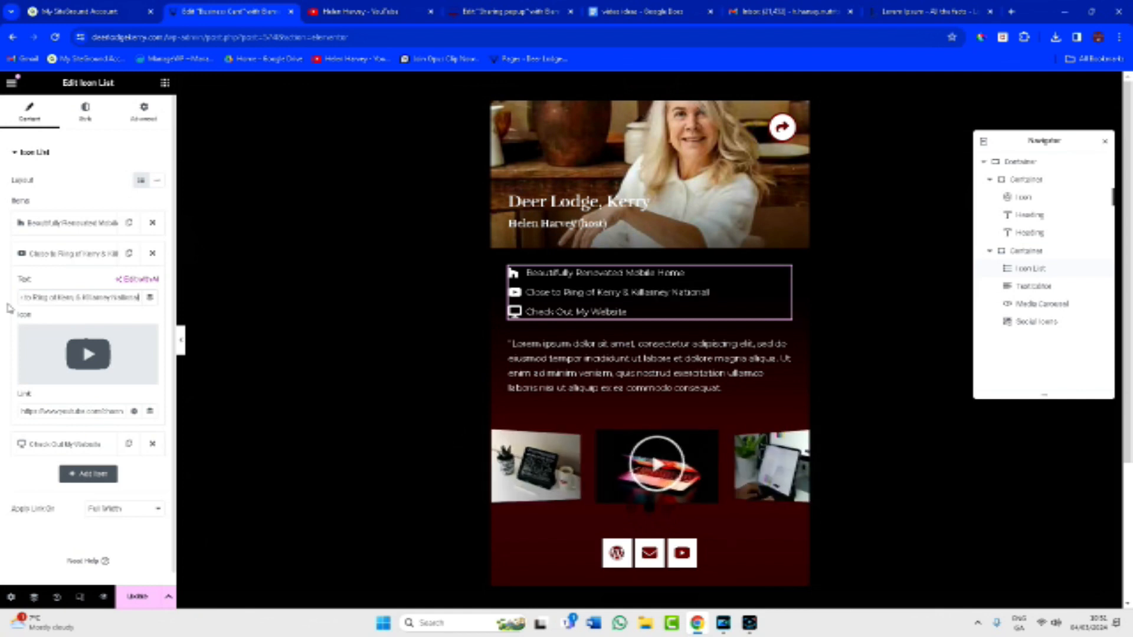
click(42, 444)
triple_click(102, 328)
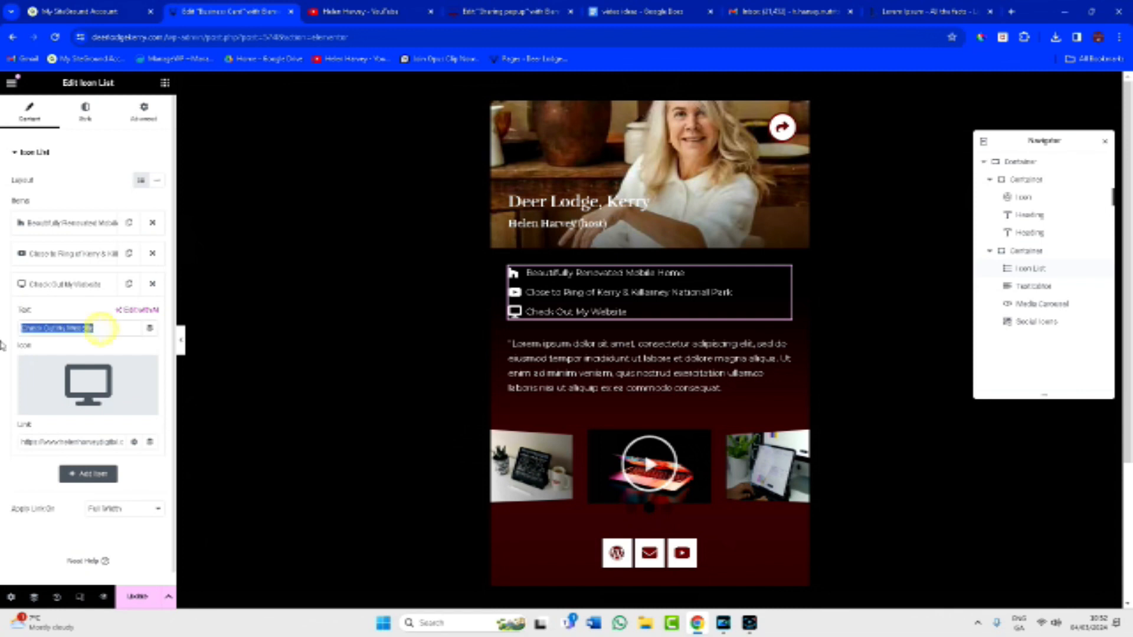
key(BackSpace)
text(Checkou)
key(BackSpace)
key(BackSpace)
text(Out Our Website)
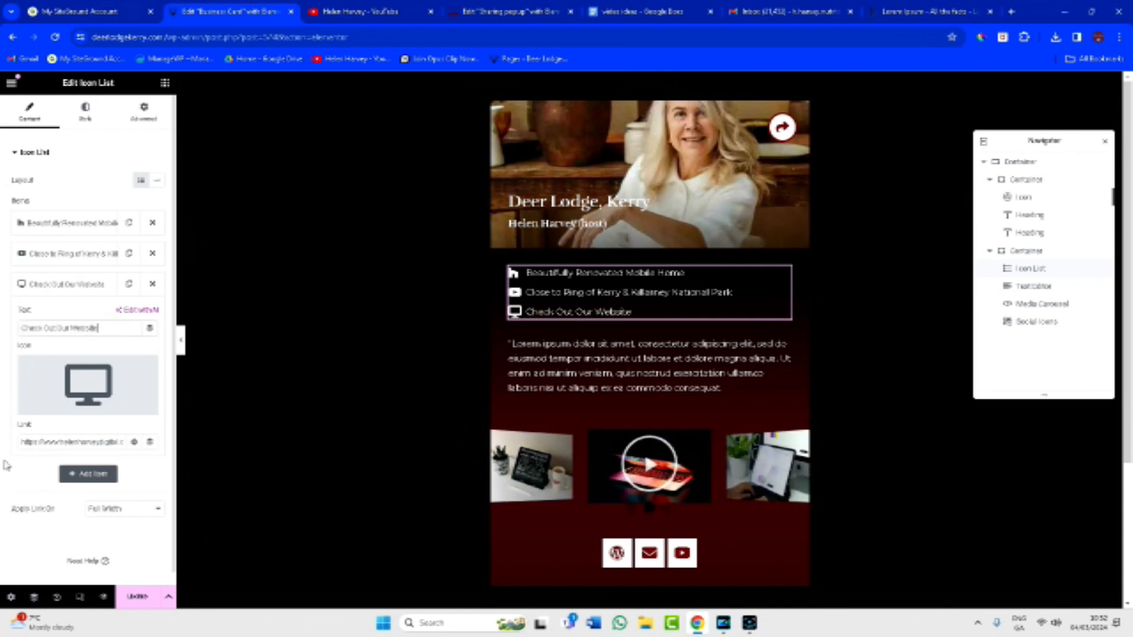
drag(23, 445, 122, 443)
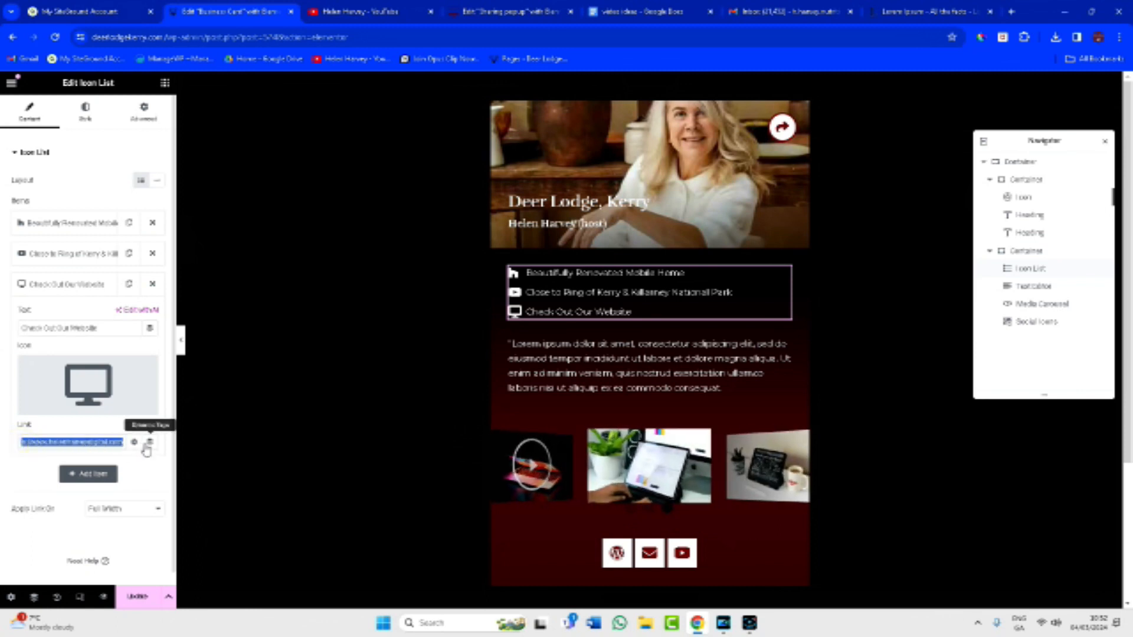
text(www.deerlodgekerry.com)
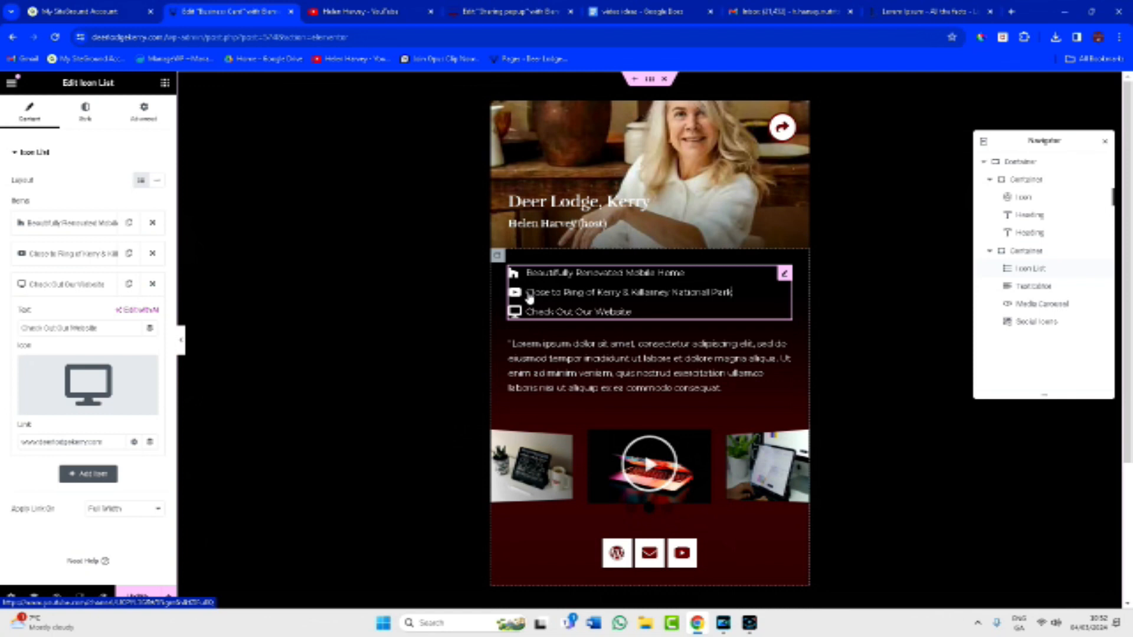
Give the second list item a tree icon from the Icon Library.
click(71, 254)
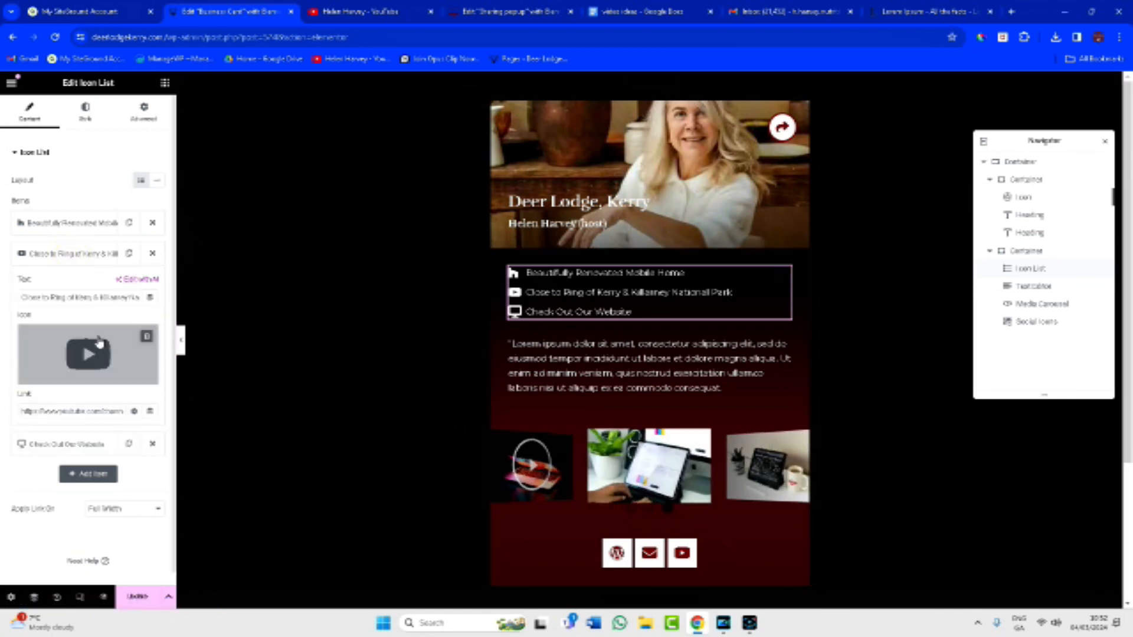
click(88, 352)
click(491, 159)
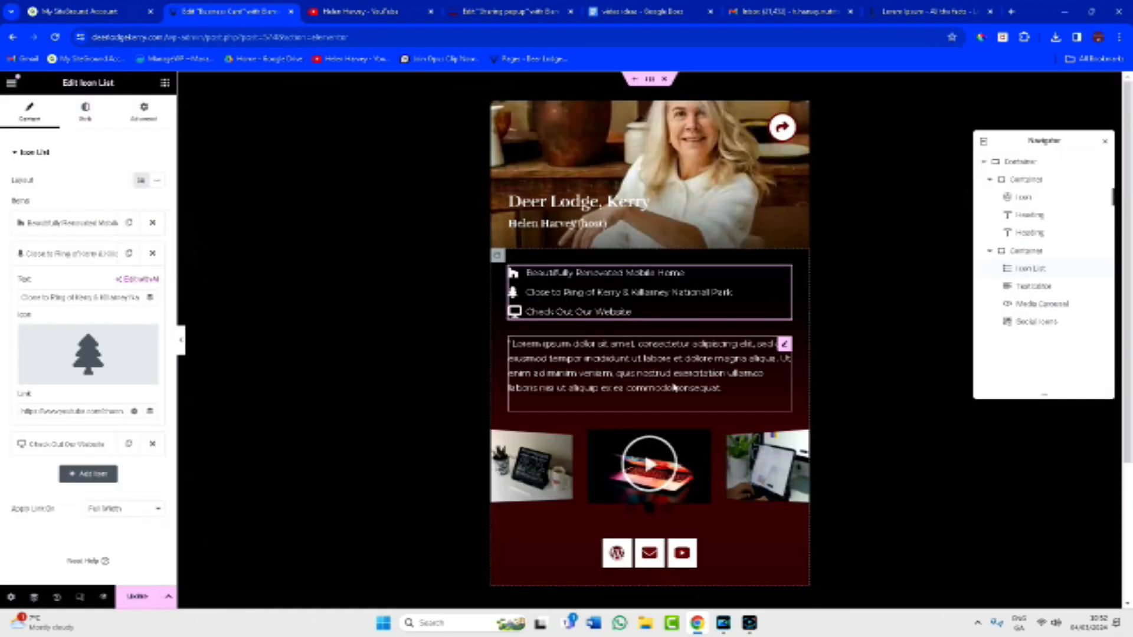
click(673, 382)
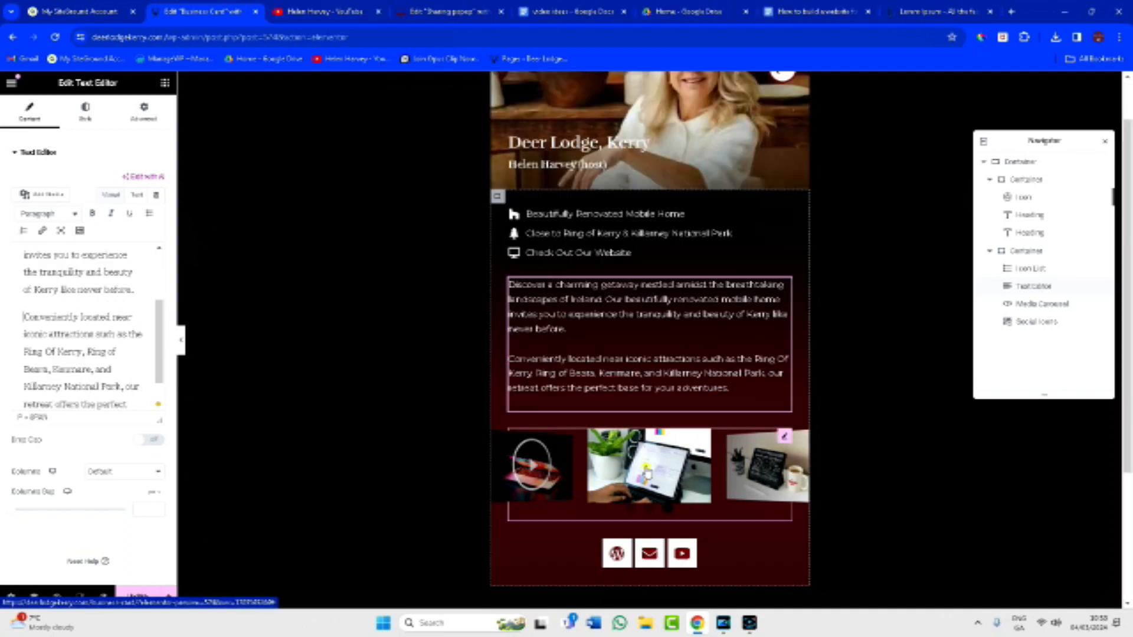
Fill the text block with the two-paragraph description of the Kerry retreat near Killarney.
click(647, 472)
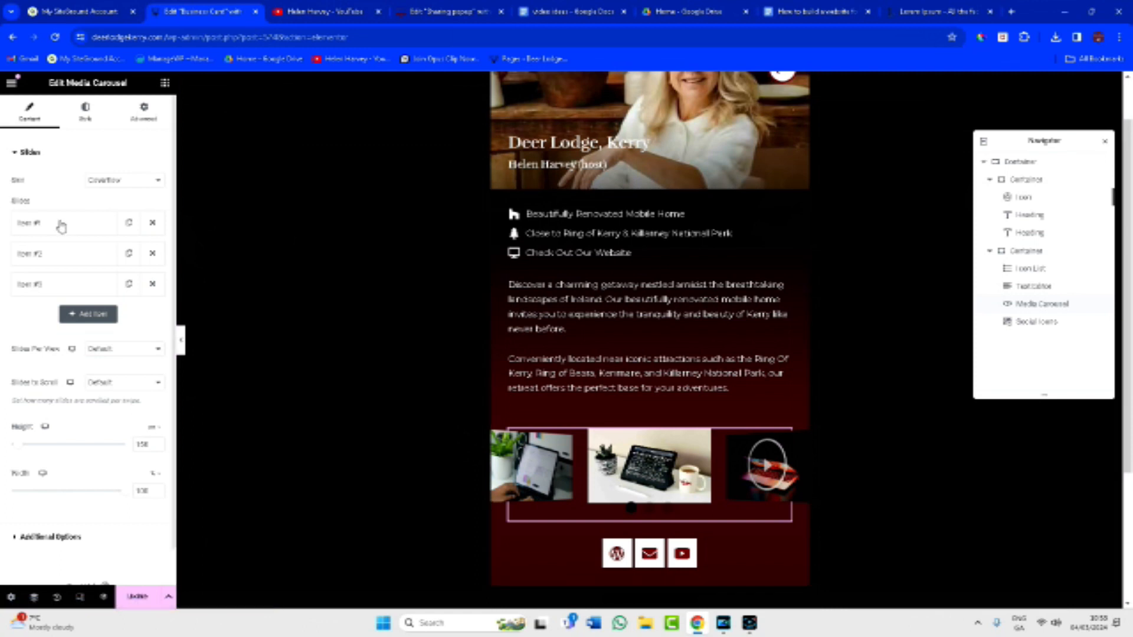
Replace the first two slide images and add a fourth slide with the kitchen photo.
click(61, 226)
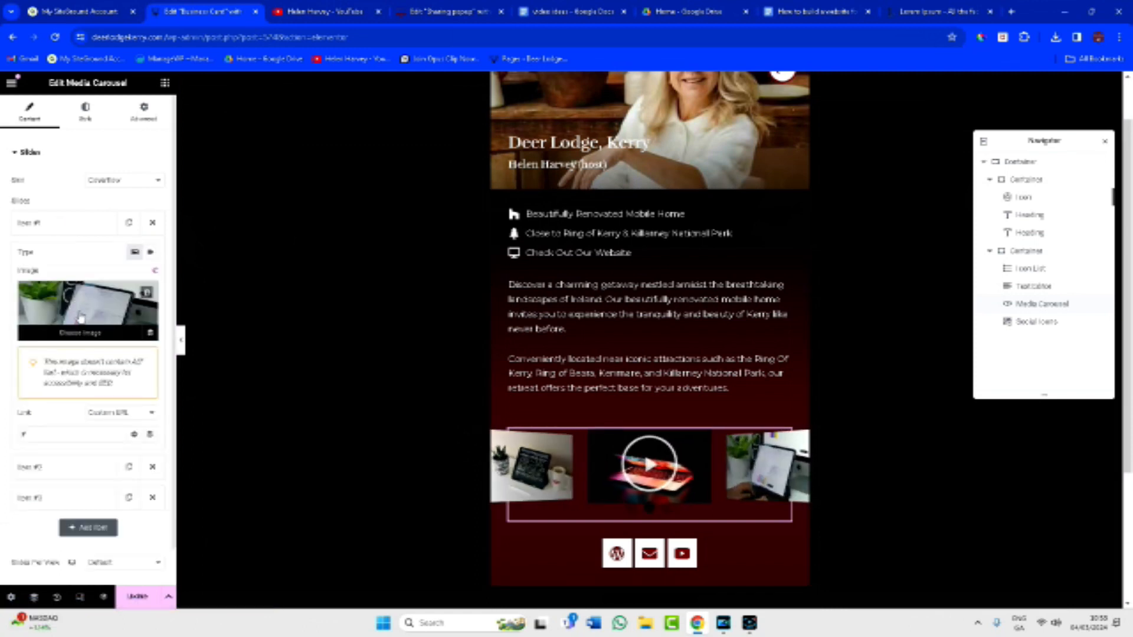
click(80, 317)
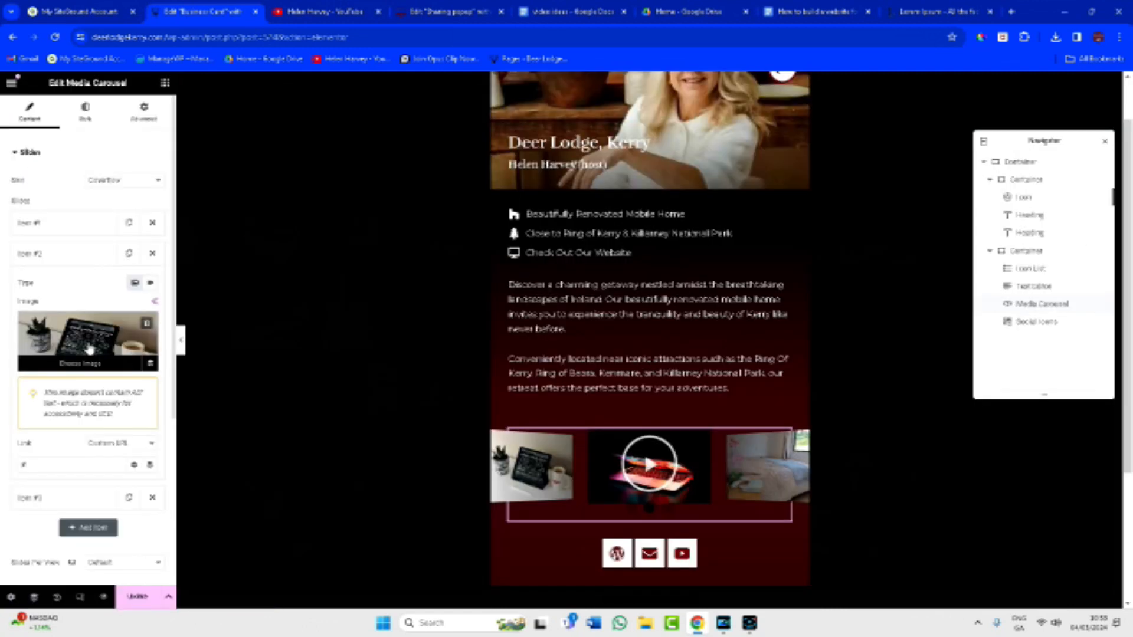
click(89, 346)
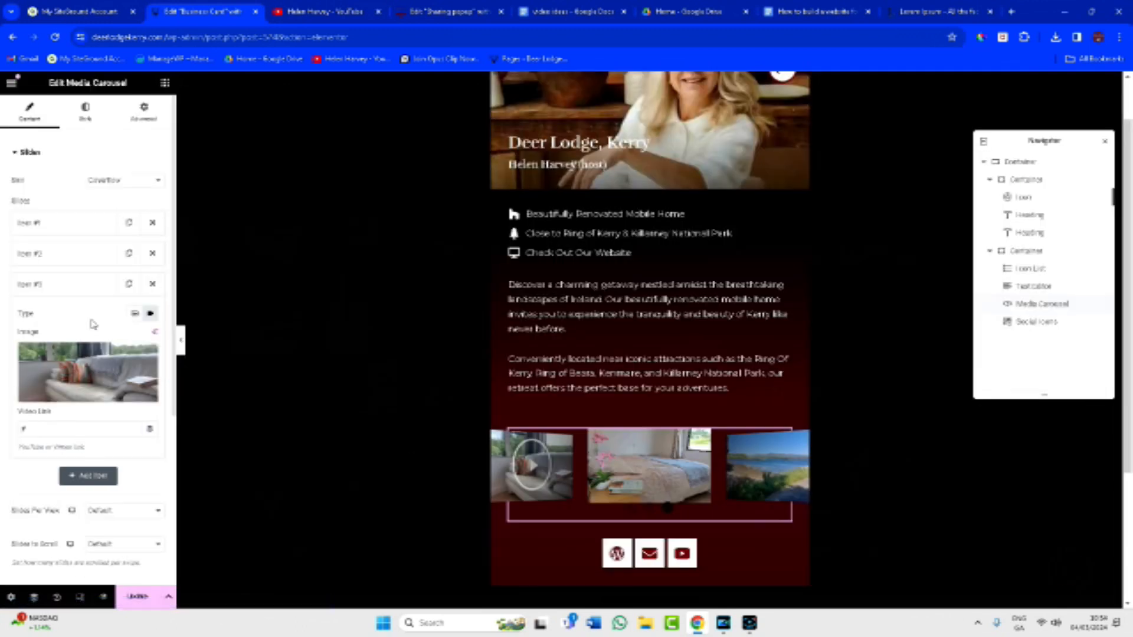
click(128, 285)
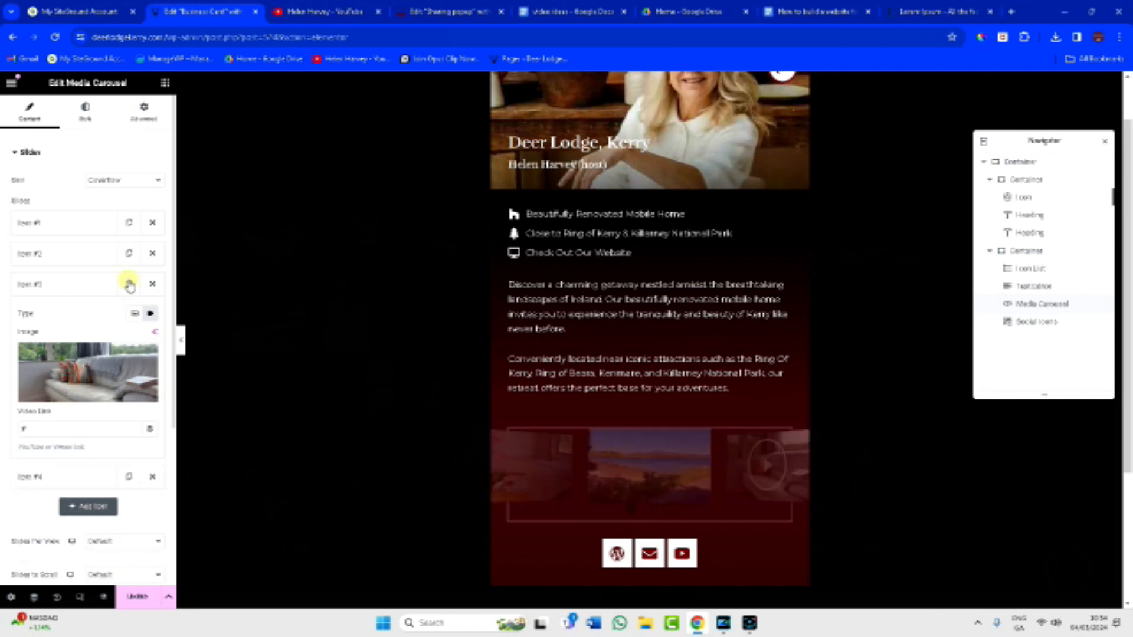
click(43, 477)
click(72, 401)
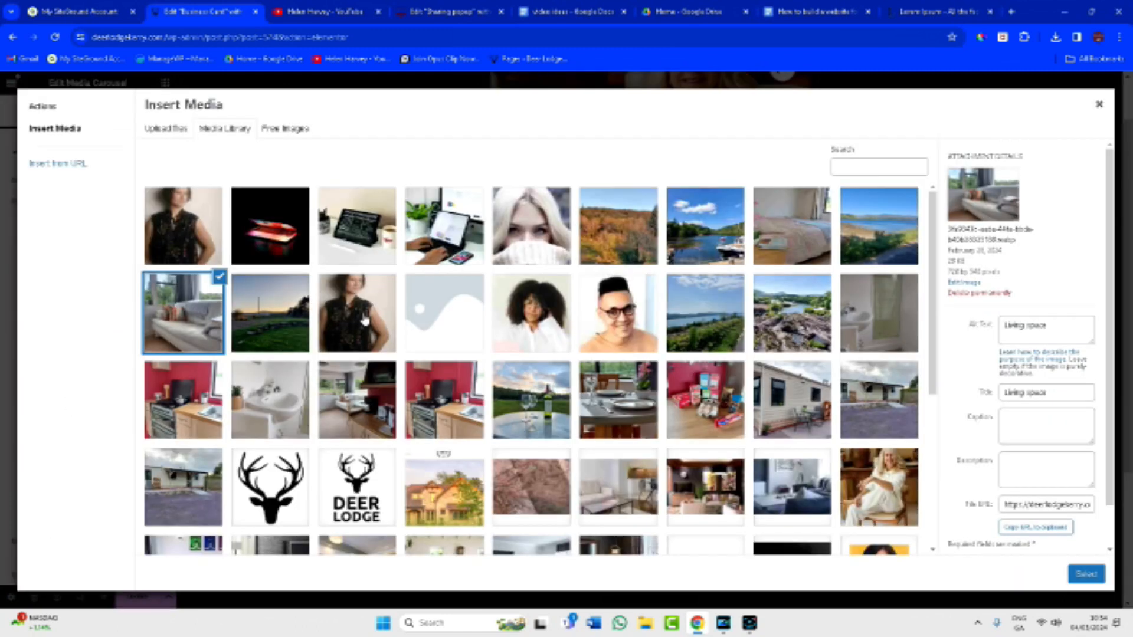
click(194, 404)
click(1086, 574)
Add a fifth slide with the mobile home exterior and a sixth with the bathroom sink photo.
click(127, 317)
scroll(97, 441, down, 1)
click(71, 506)
click(89, 375)
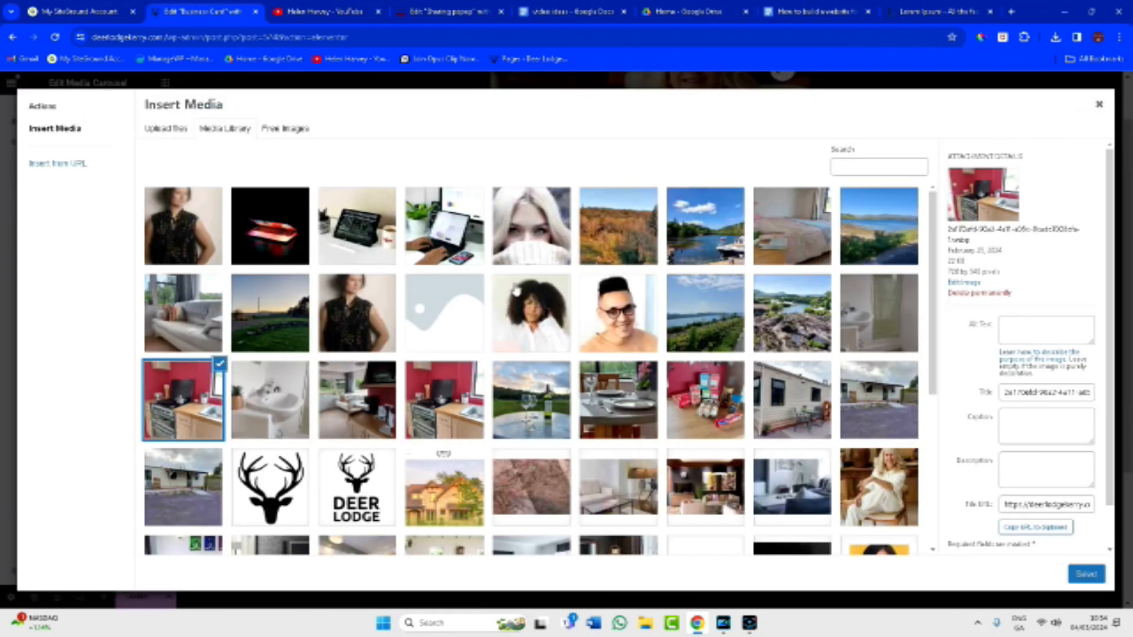
click(183, 487)
click(1086, 573)
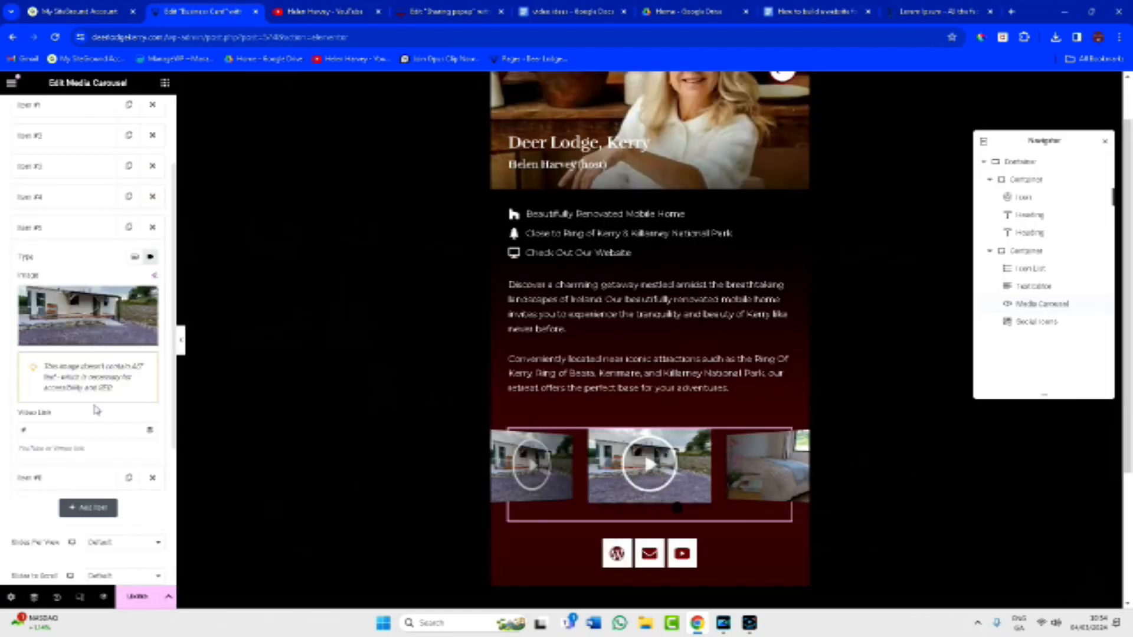
click(85, 352)
click(265, 397)
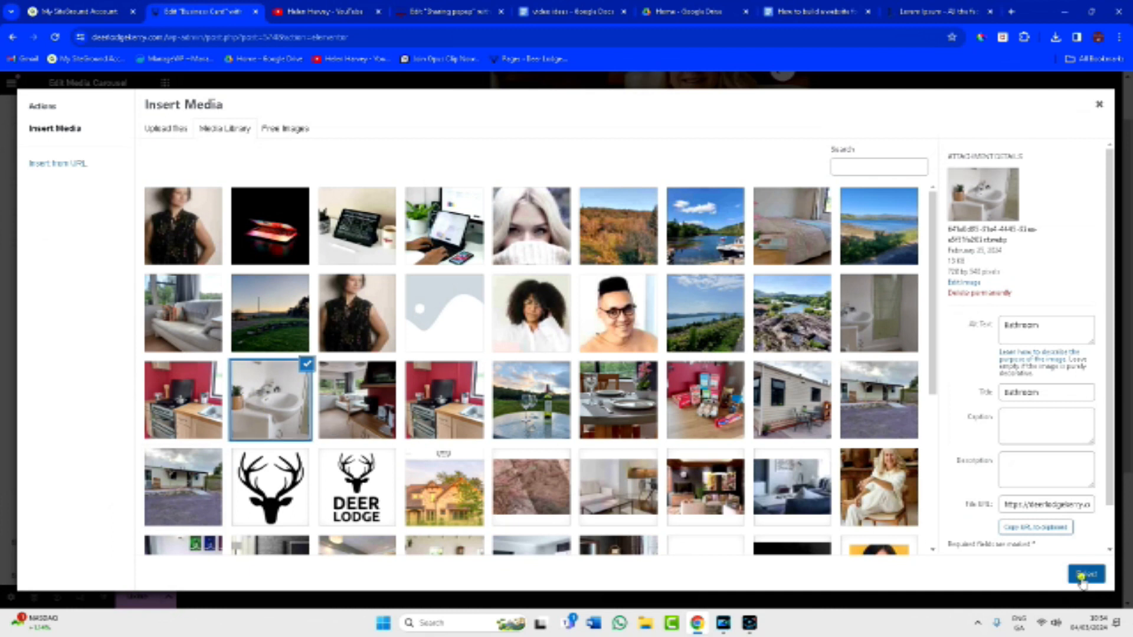
click(1086, 574)
Add a seventh carousel slide showing the lake photo.
click(113, 488)
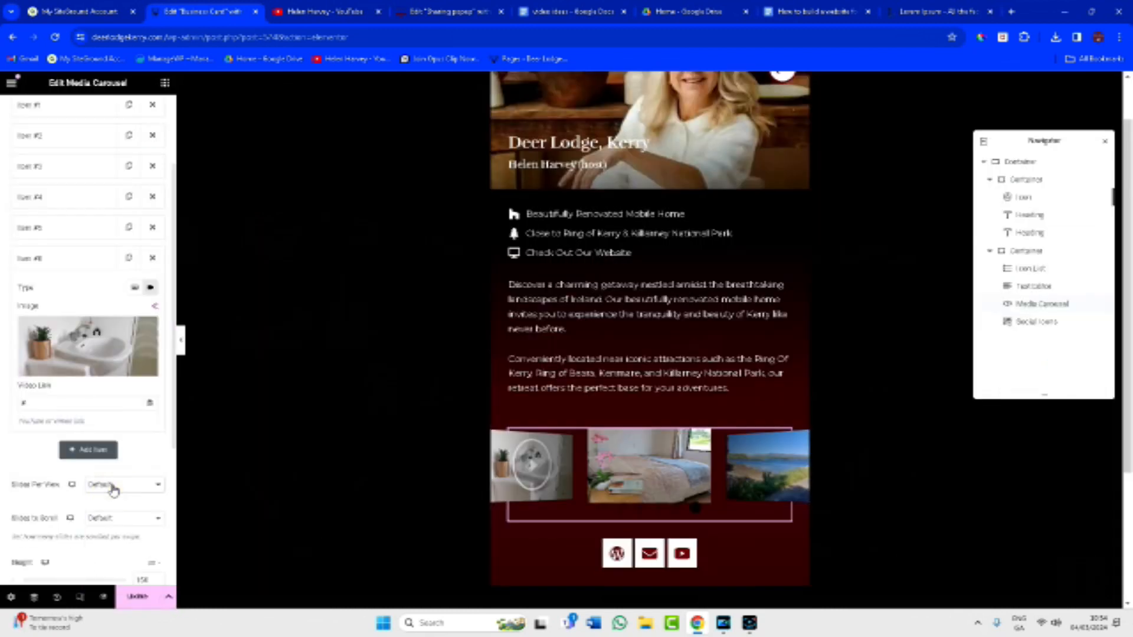
scroll(112, 349, up, 1)
click(129, 318)
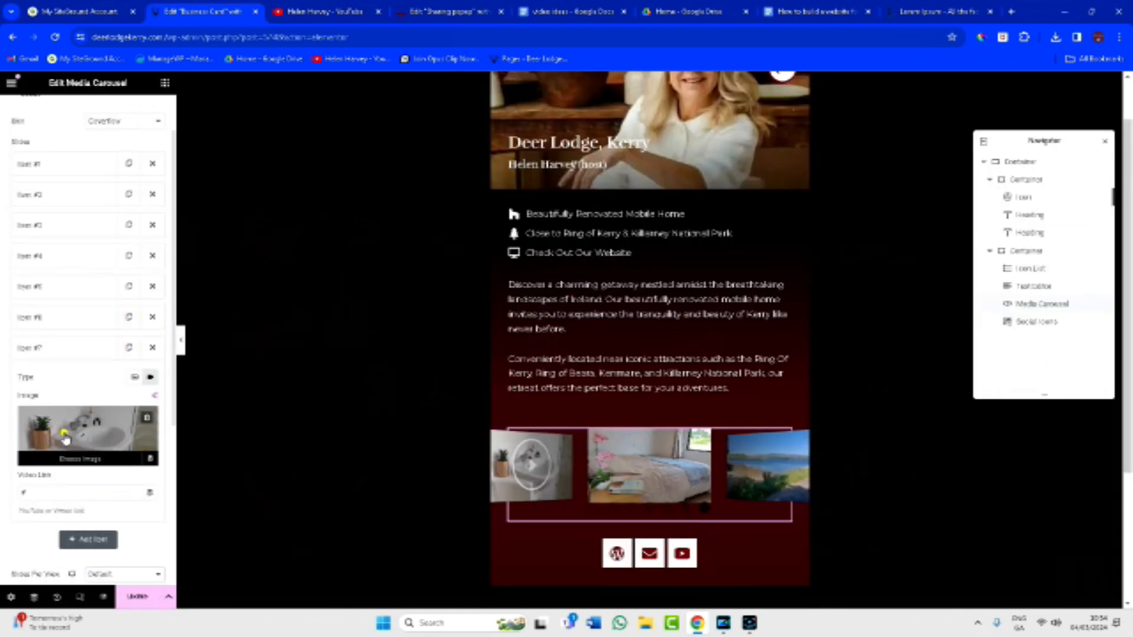
click(66, 435)
click(708, 236)
click(1086, 574)
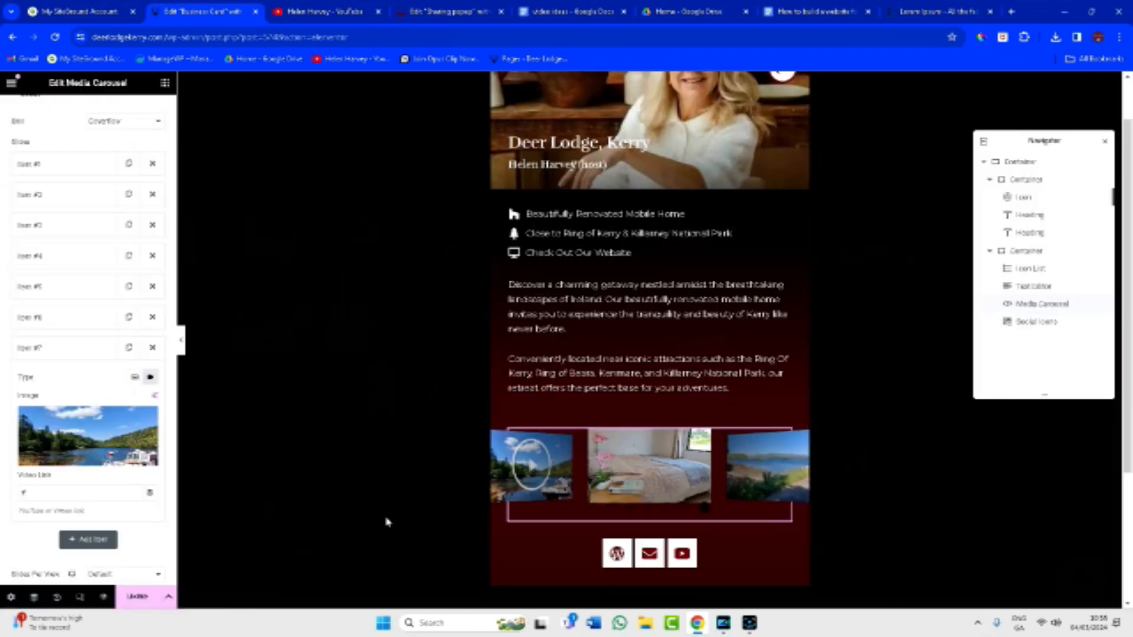
scroll(96, 495, down, 3)
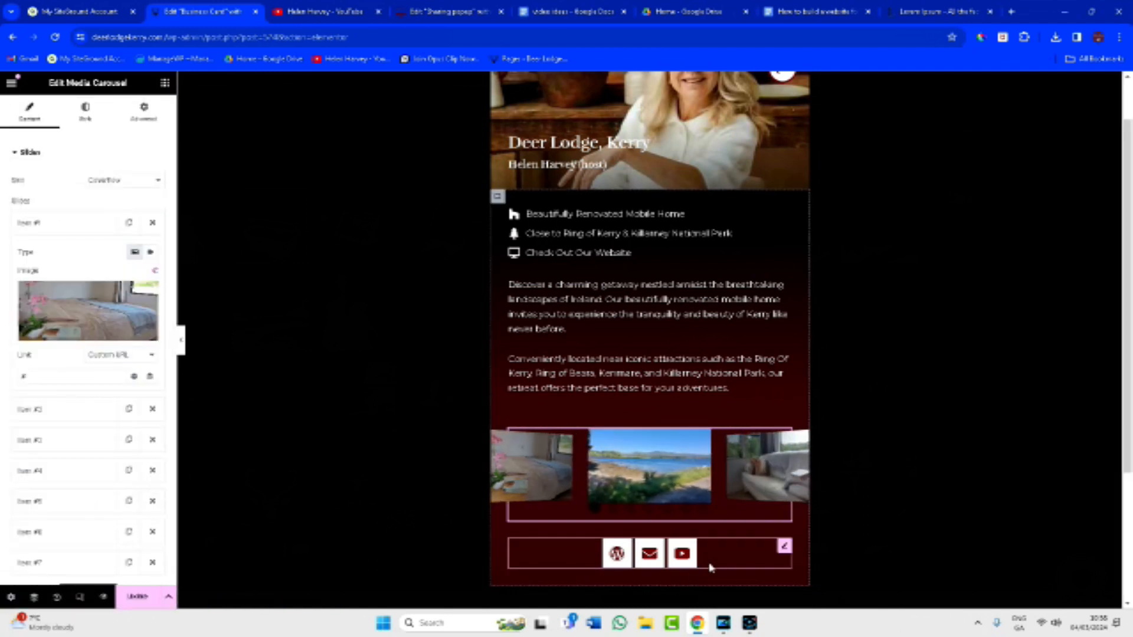
Link the envelope social icon to a mailto: link for the business e-mail address.
click(785, 547)
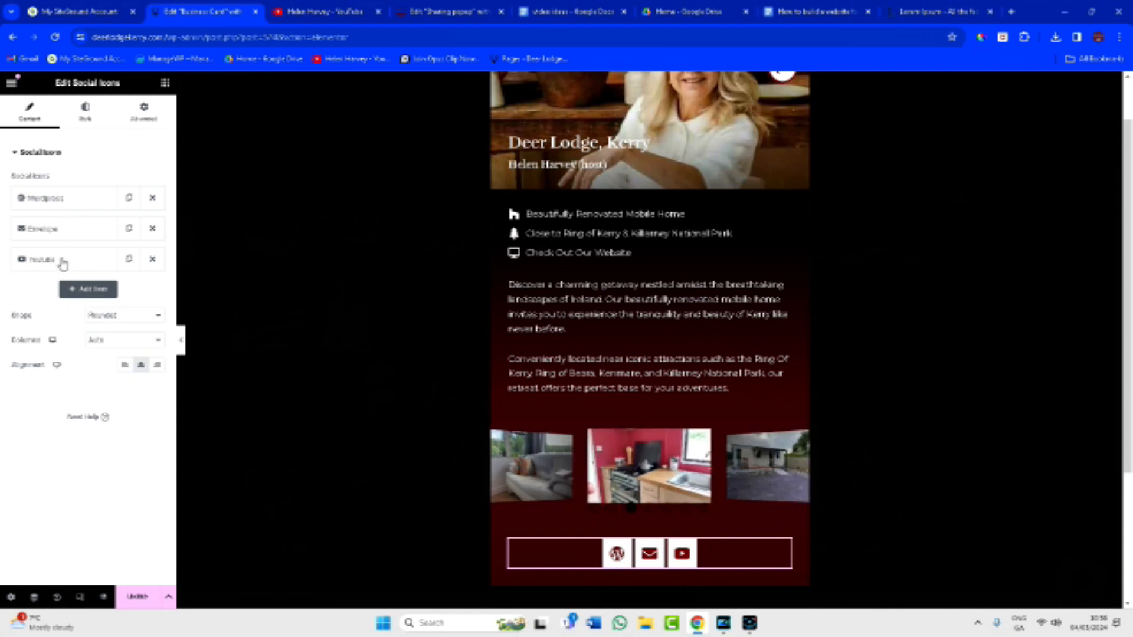
click(77, 228)
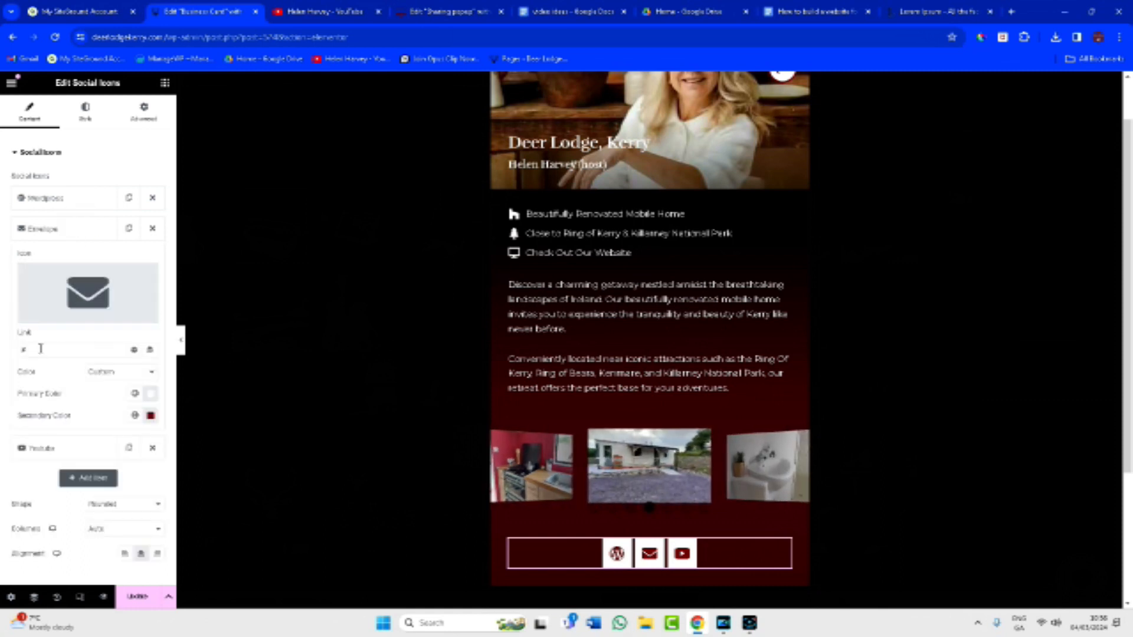
click(41, 349)
mouse_move(38, 323)
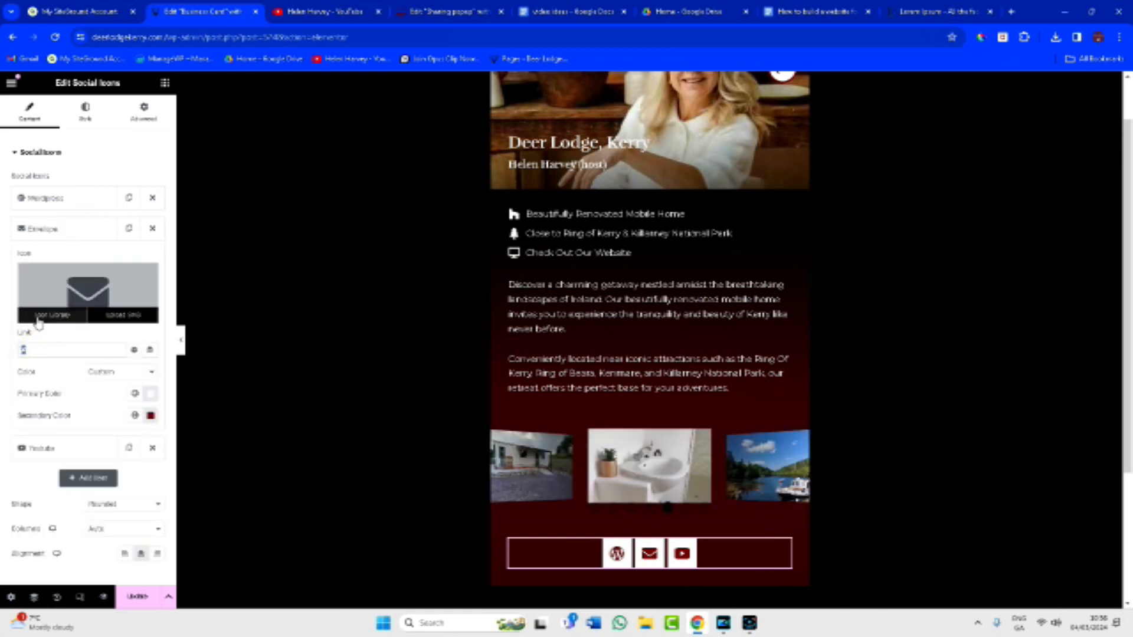
text(mailto)
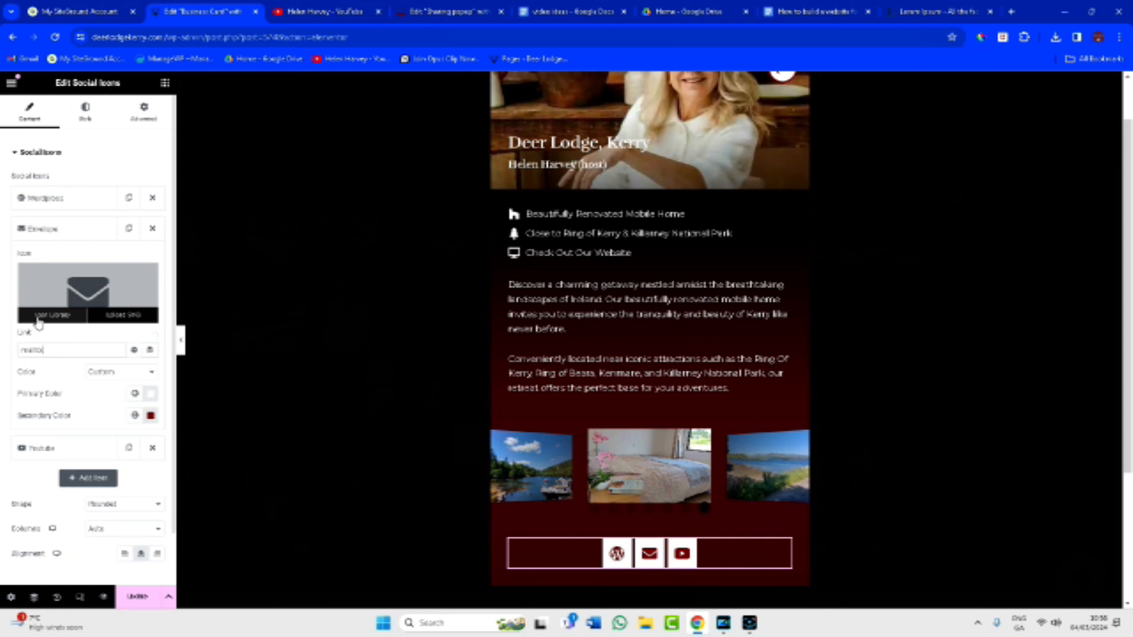
Select the Youtube icon's placeholder link and load facebook.com in another browser tab.
click(57, 451)
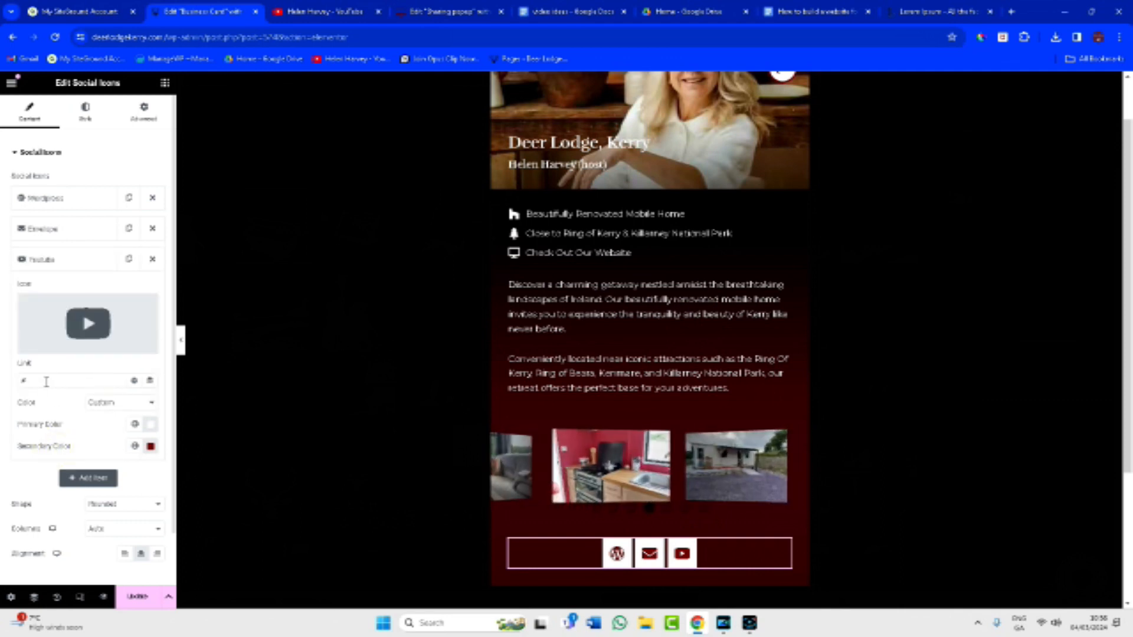
double_click(22, 380)
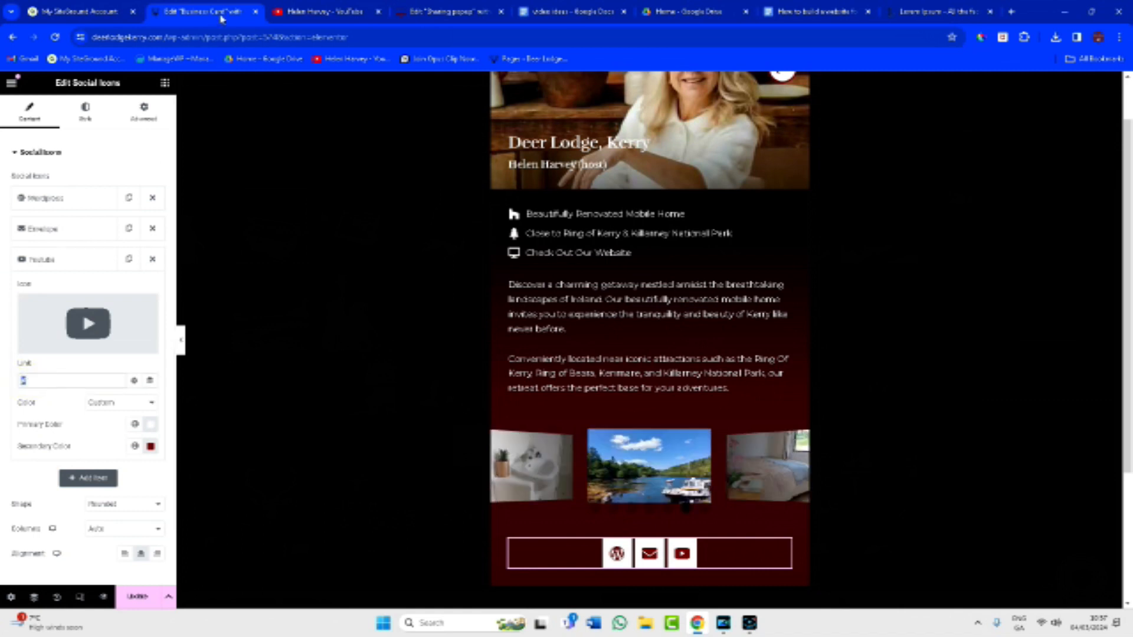
click(939, 11)
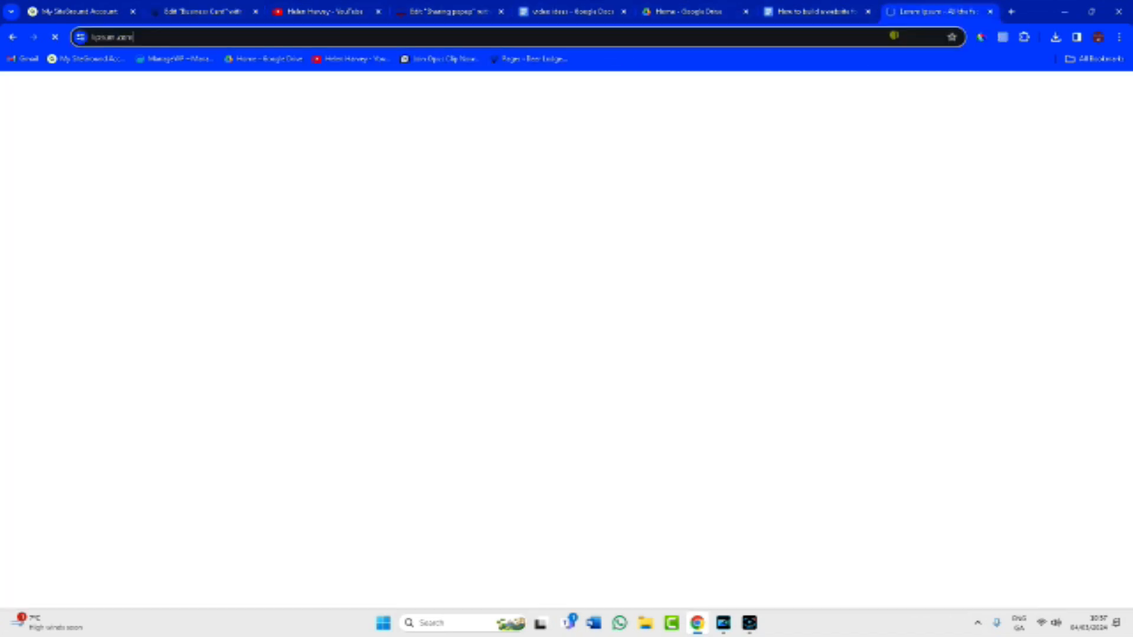
click(876, 37)
text(facebook.com)
key(Return)
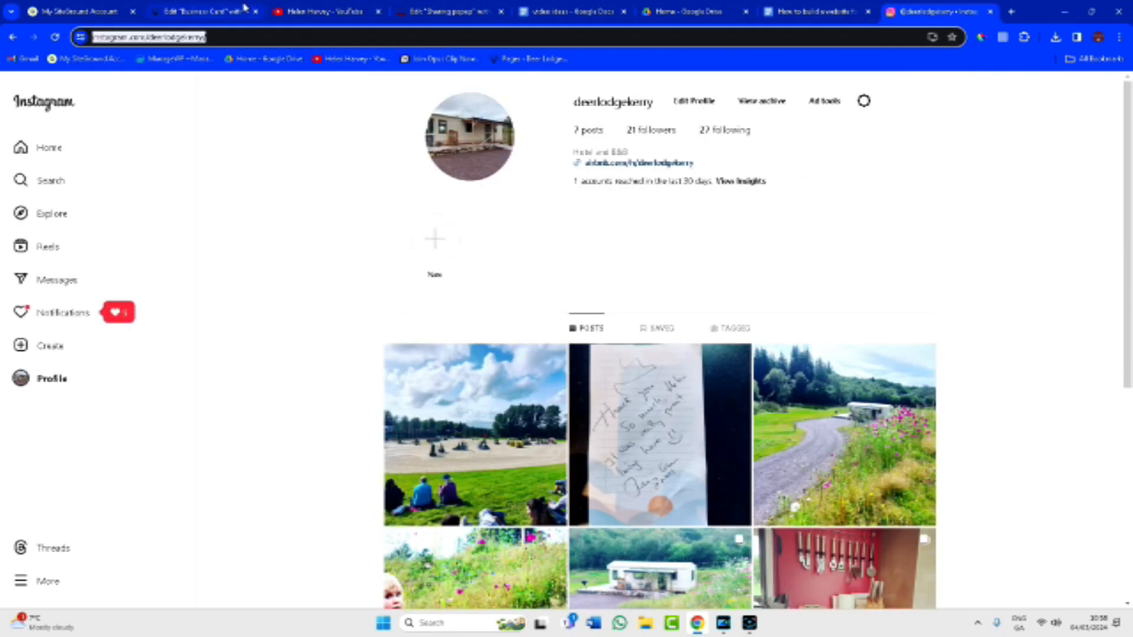
click(244, 8)
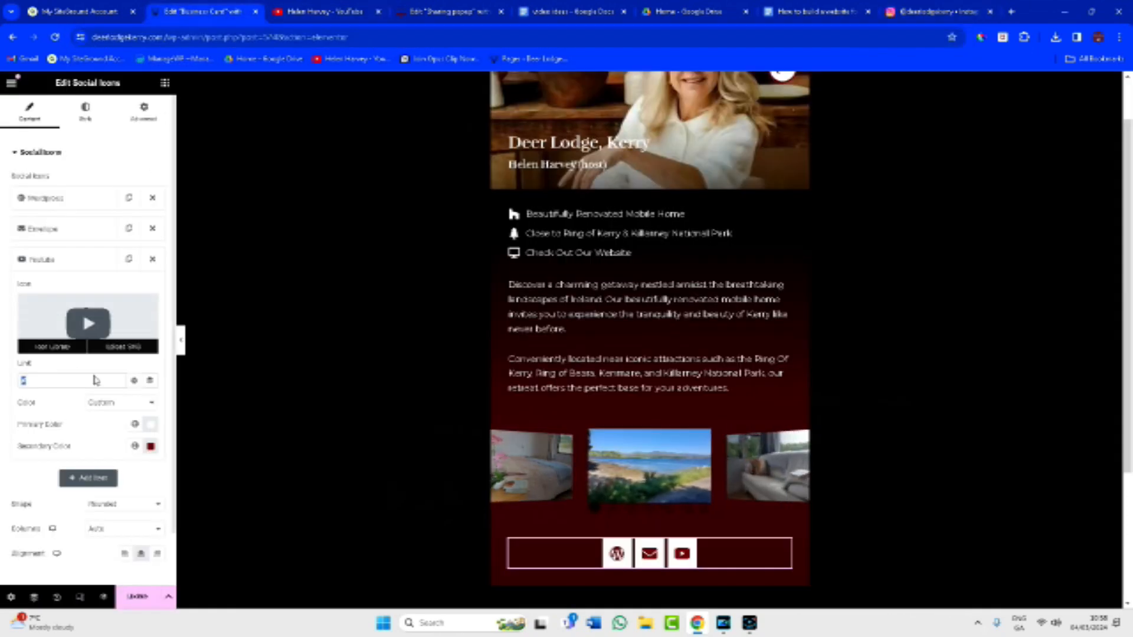
Swap the Youtube social icon for Instagram and the WordPress icon for a TV icon.
click(86, 266)
click(86, 268)
click(88, 323)
click(458, 162)
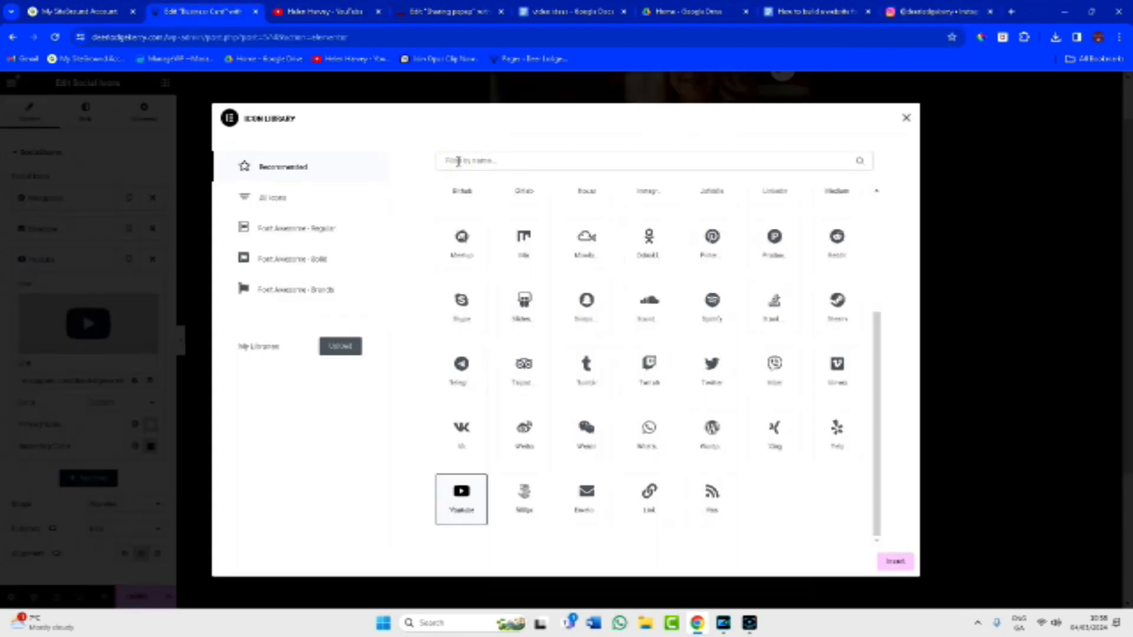
text(insta)
click(452, 239)
click(895, 562)
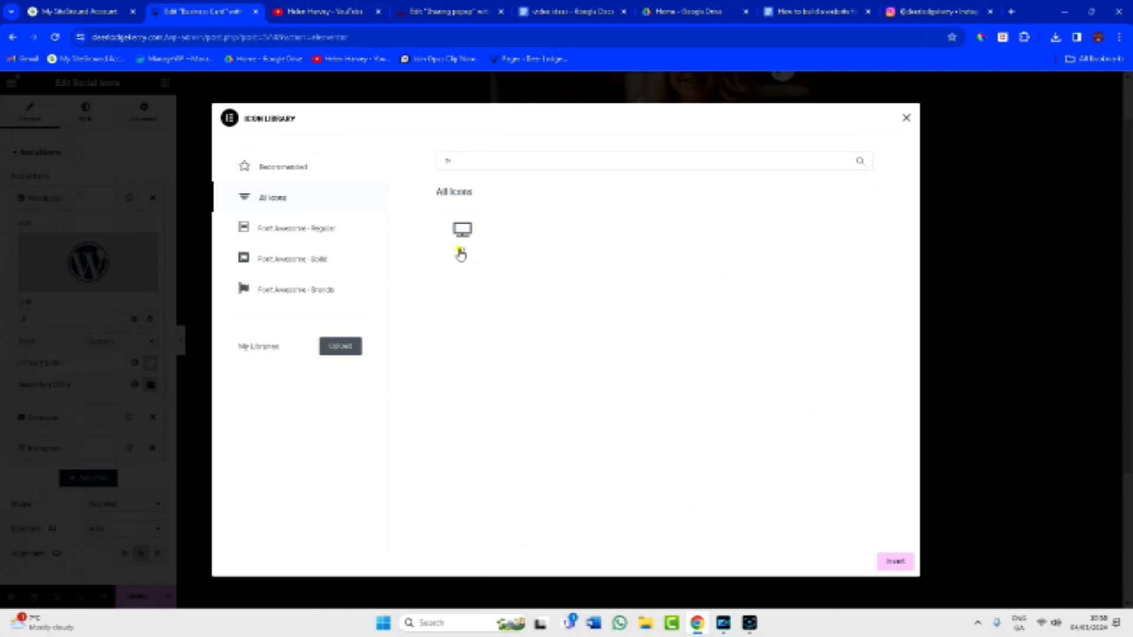
click(461, 254)
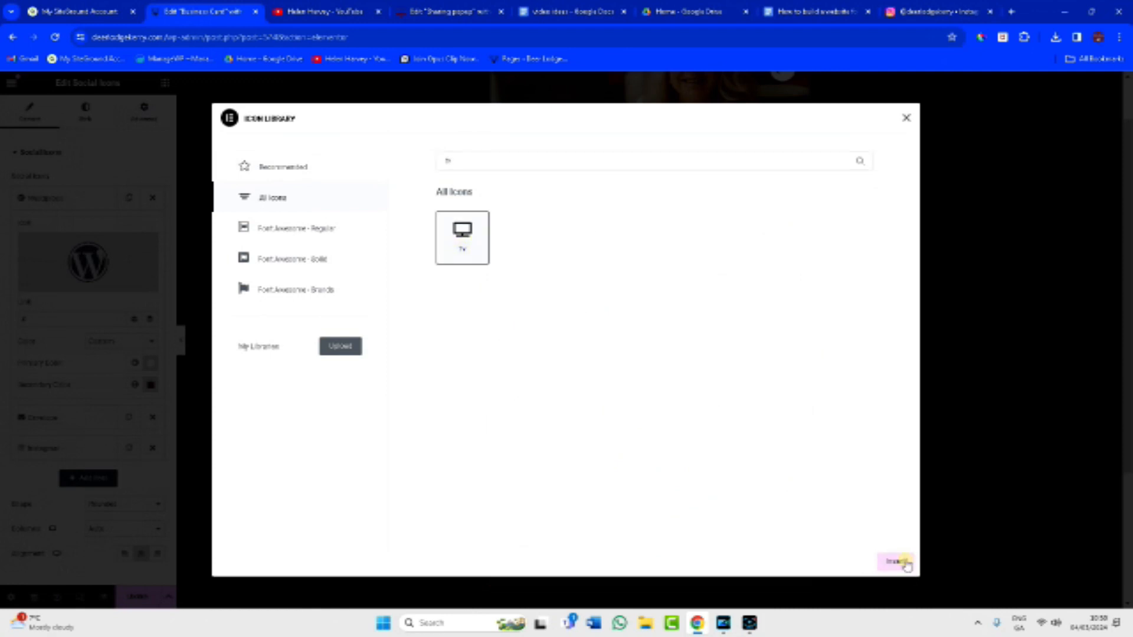
click(895, 562)
Open the card container's background gradient and its second colour's hex value.
scroll(690, 533, up, 1)
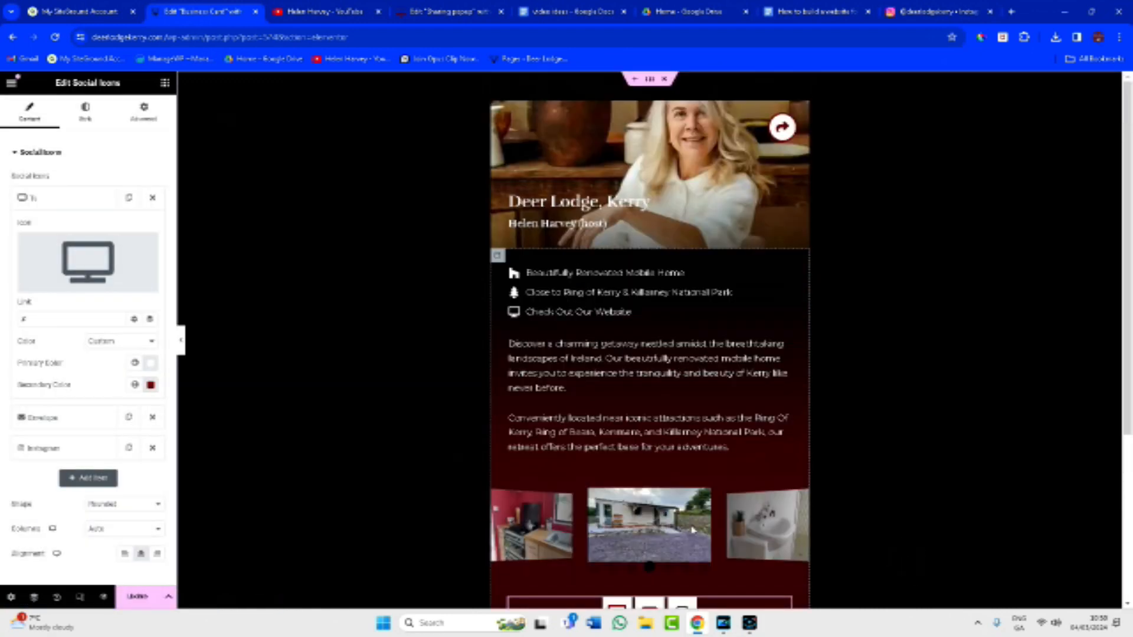
click(499, 257)
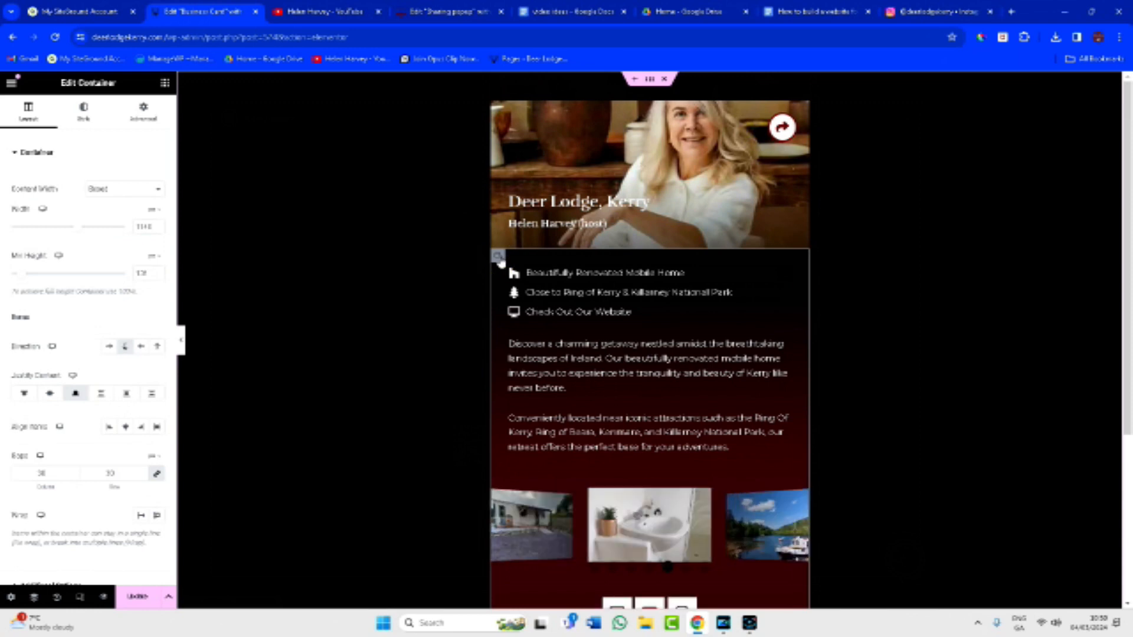
click(76, 121)
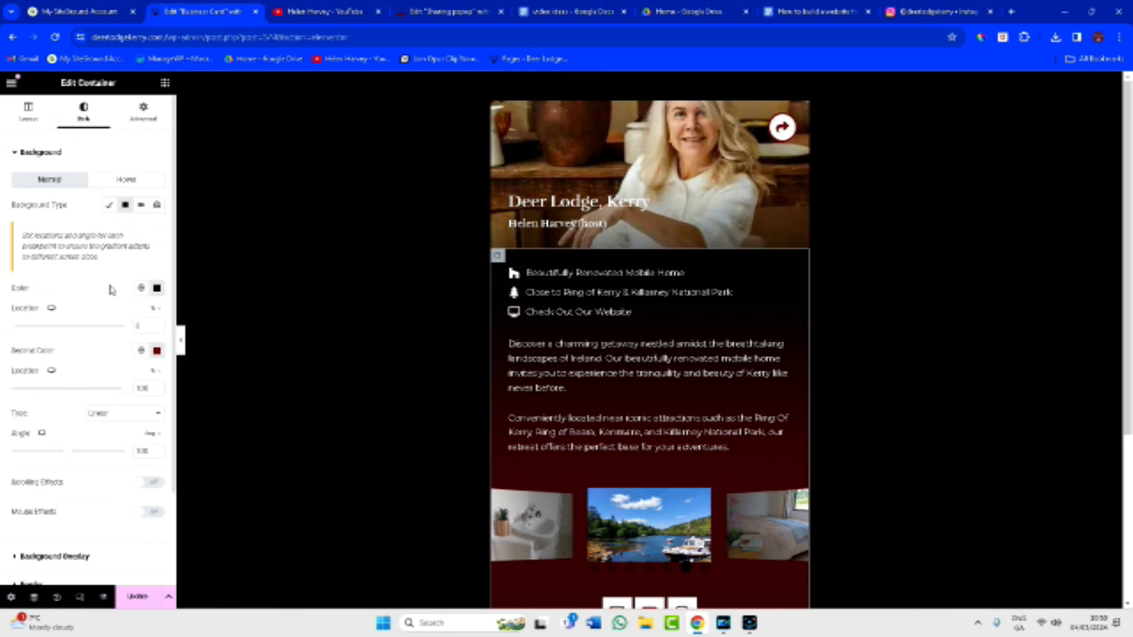
click(157, 351)
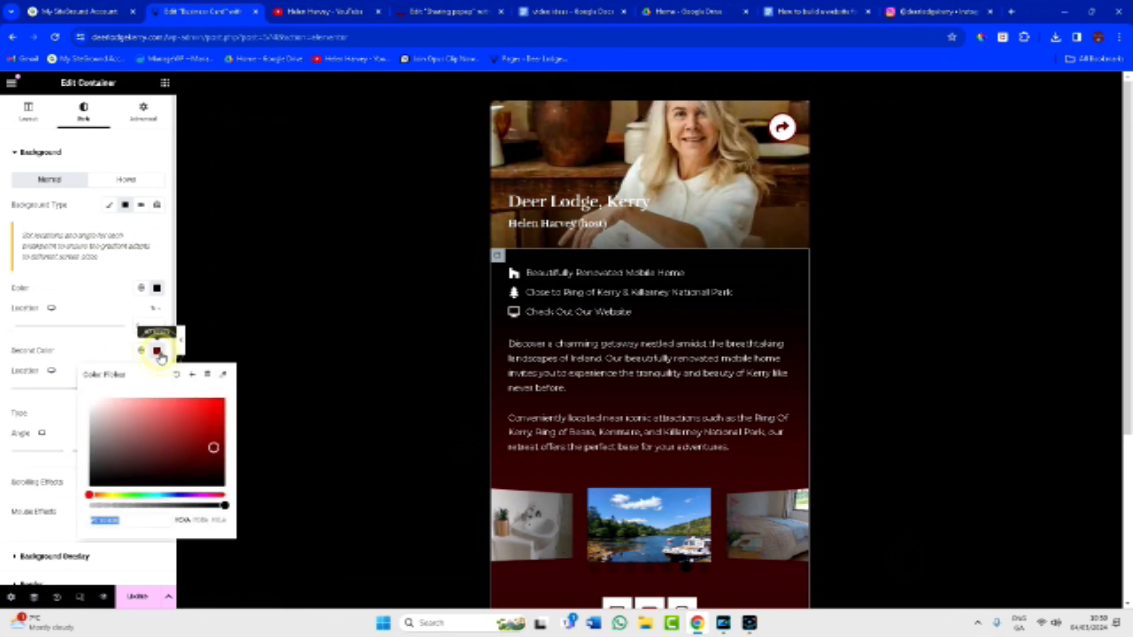
click(815, 11)
click(807, 35)
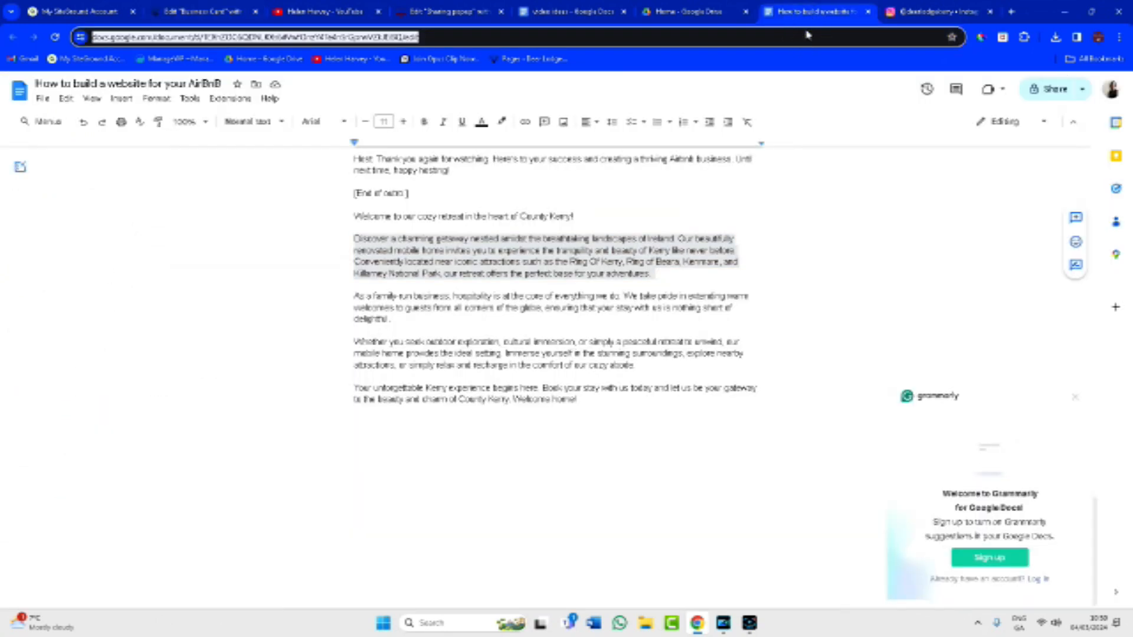
Load deerlodgekerry.com and copy the hex code of its olive green section, rgb(160,168,64), with the eyedropper.
text(deerlodgekerry.com)
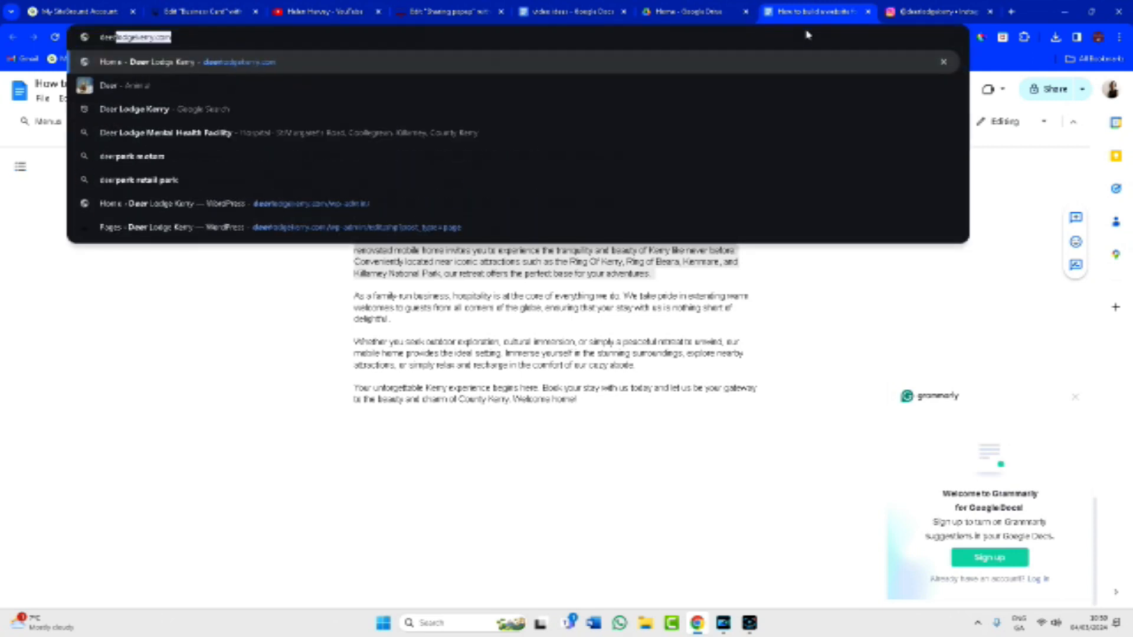
key(Return)
scroll(847, 327, down, 5)
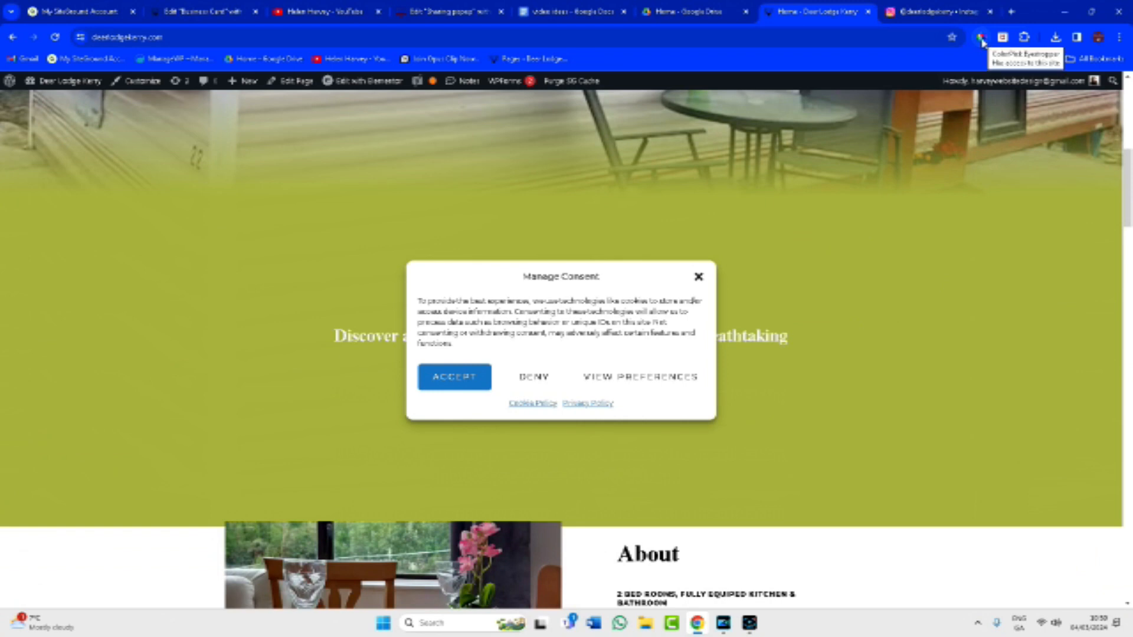
click(982, 40)
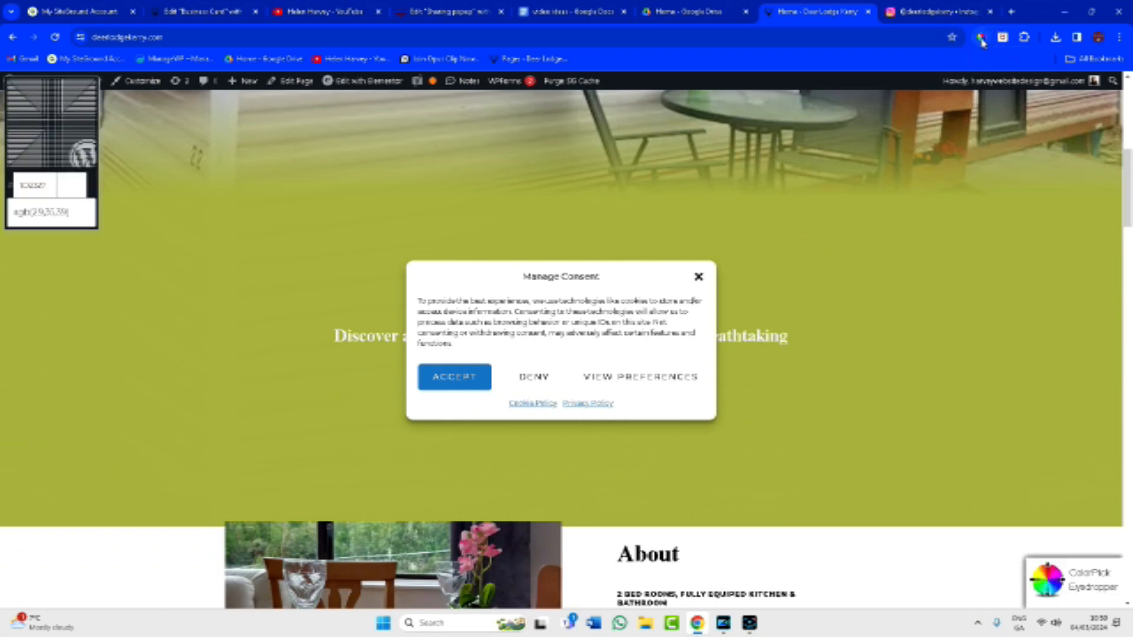
click(850, 481)
click(751, 435)
drag(751, 435, 721, 436)
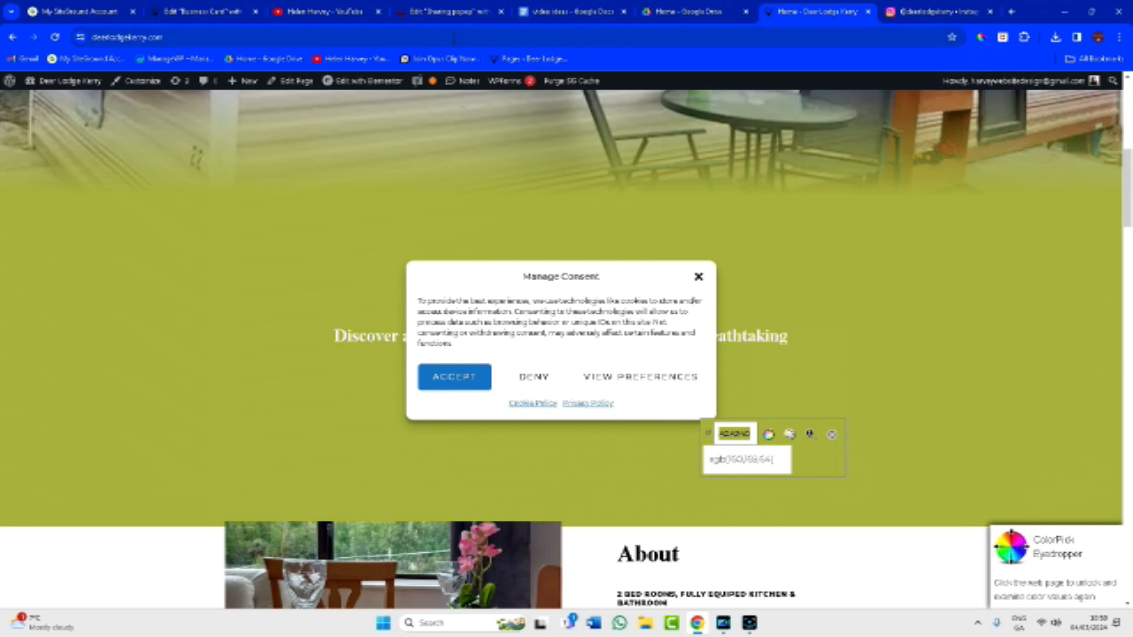
click(213, 18)
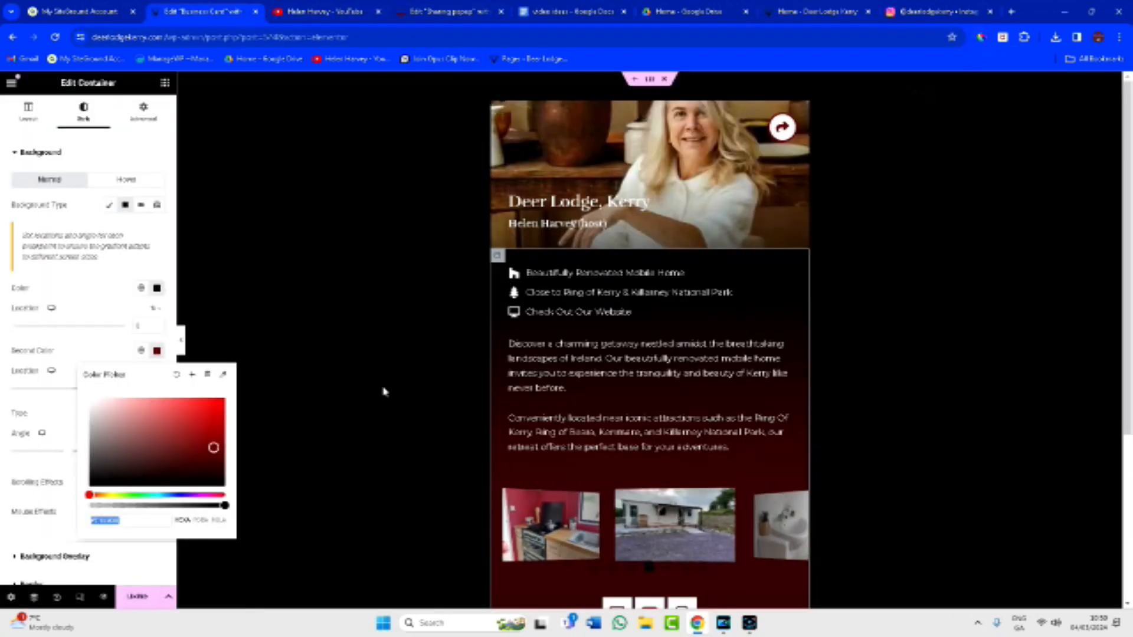
Paste the olive hex into the card gradient so it fades from black to olive.
text(#8A8A4C)
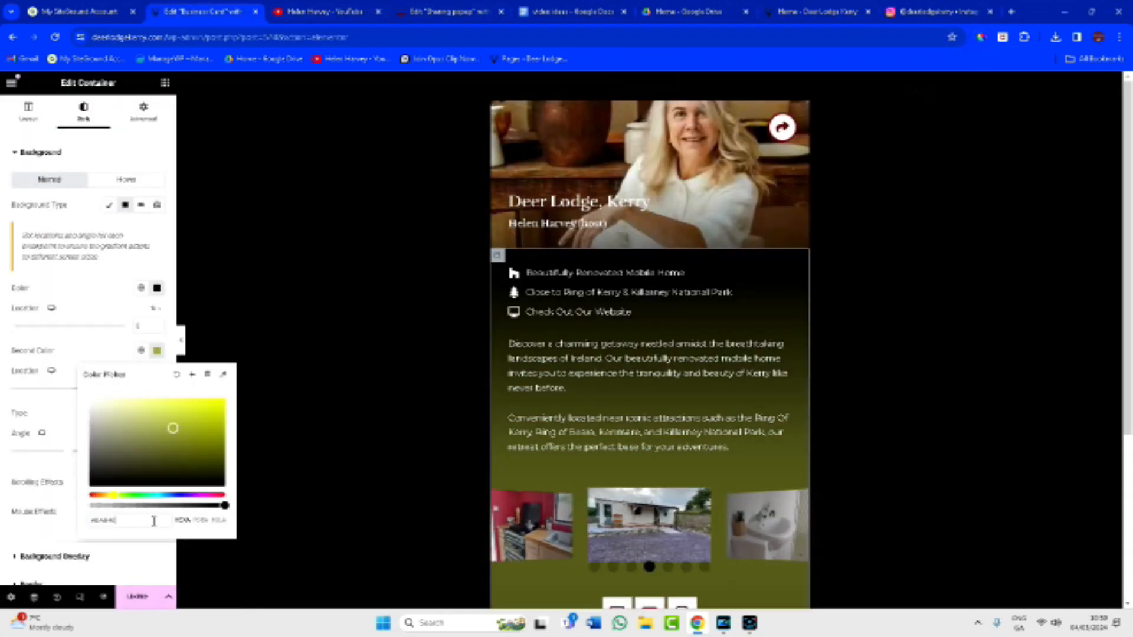
scroll(691, 520, down, 2)
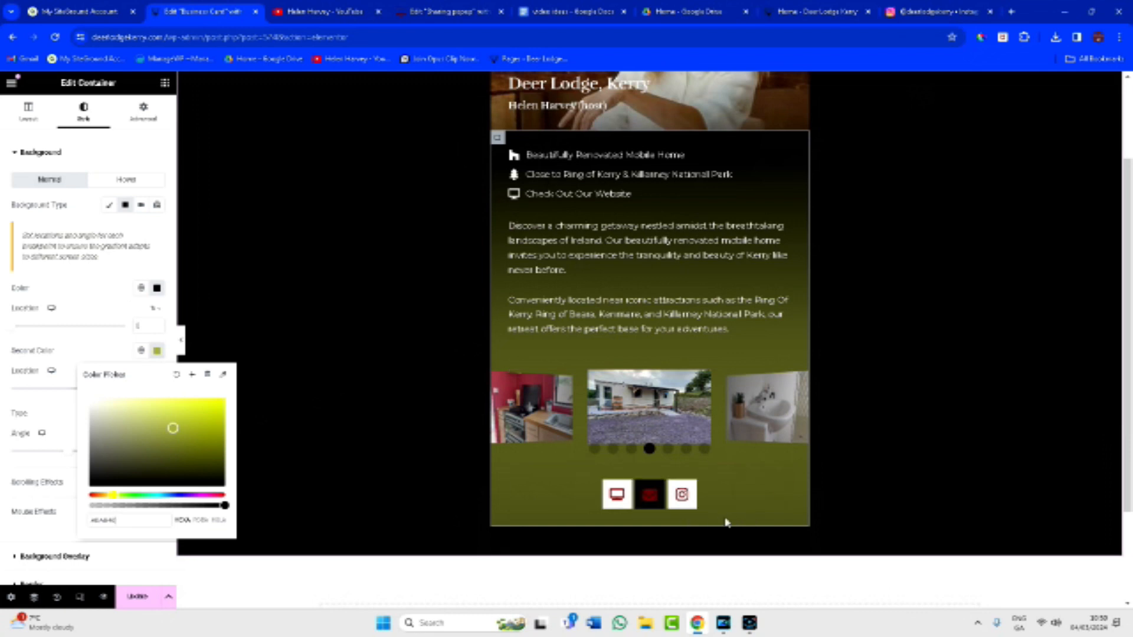
scroll(751, 513, up, 2)
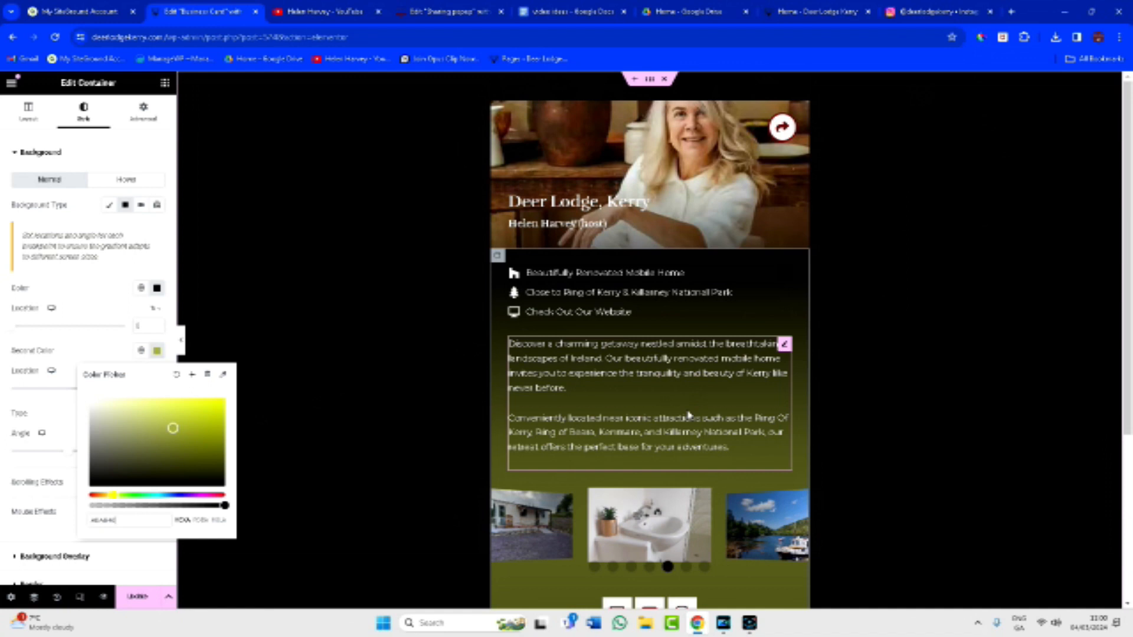
Make the share icon on the header photo olive green and save the page.
click(789, 134)
click(781, 126)
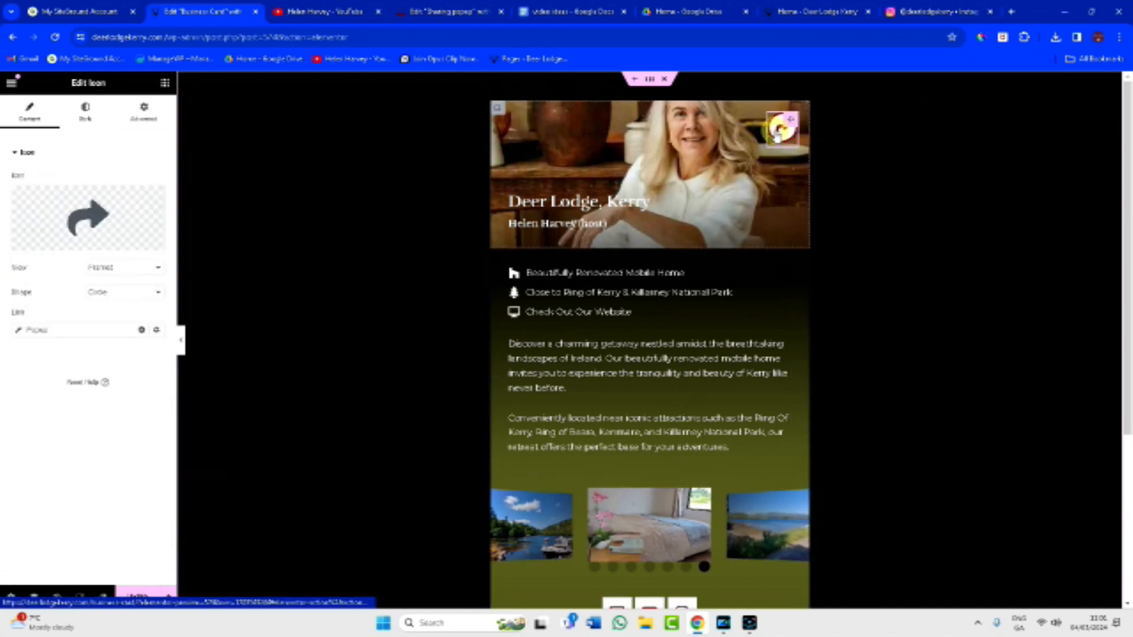
click(84, 114)
click(157, 230)
double_click(127, 401)
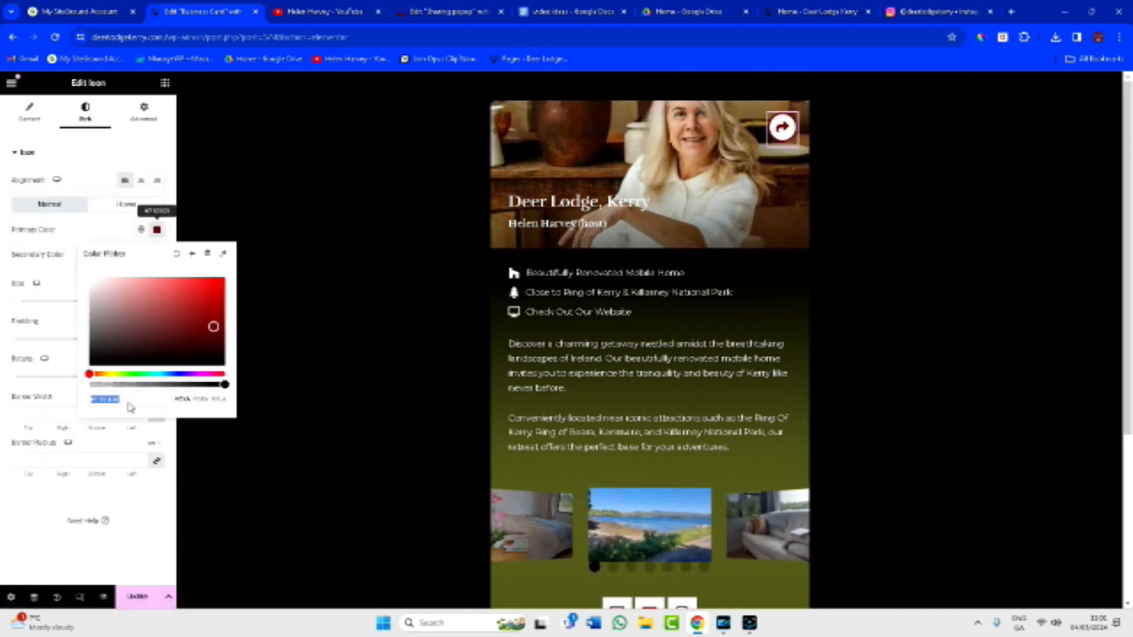
text(#A0A840)
scroll(785, 277, down, 2)
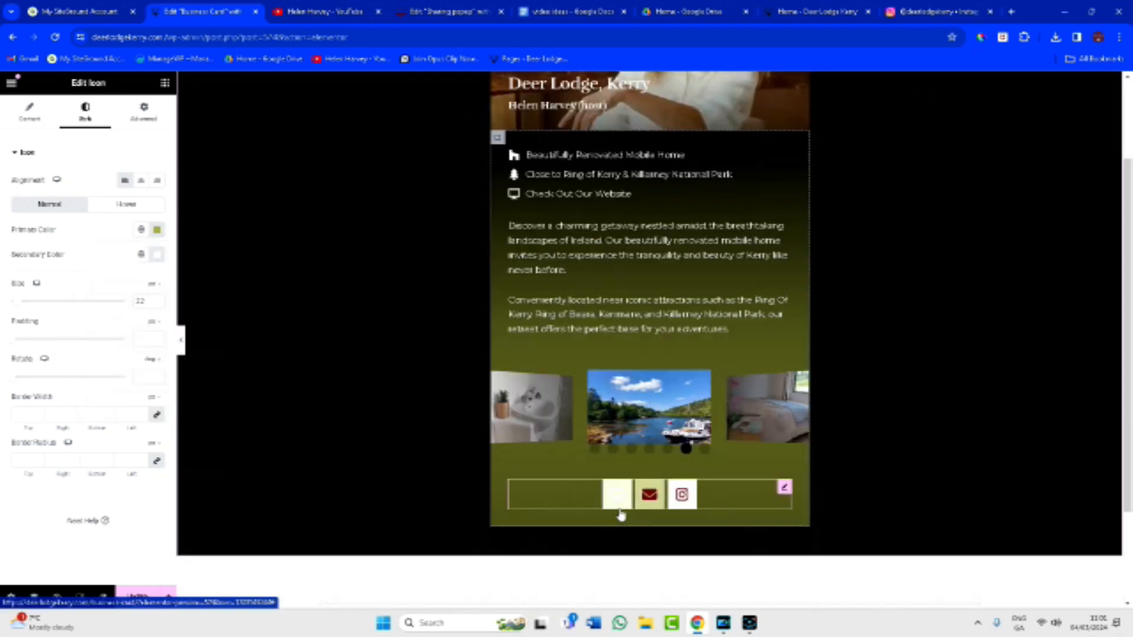
click(141, 598)
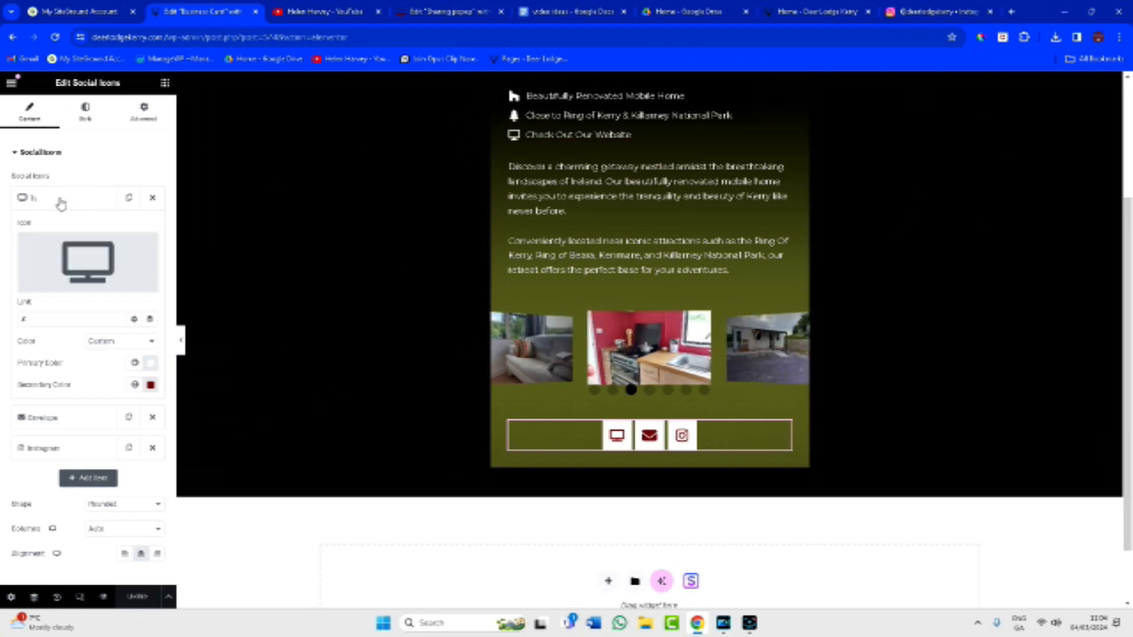
Set the secondary colour of the first, Envelope and Instagram social icons to olive.
click(149, 387)
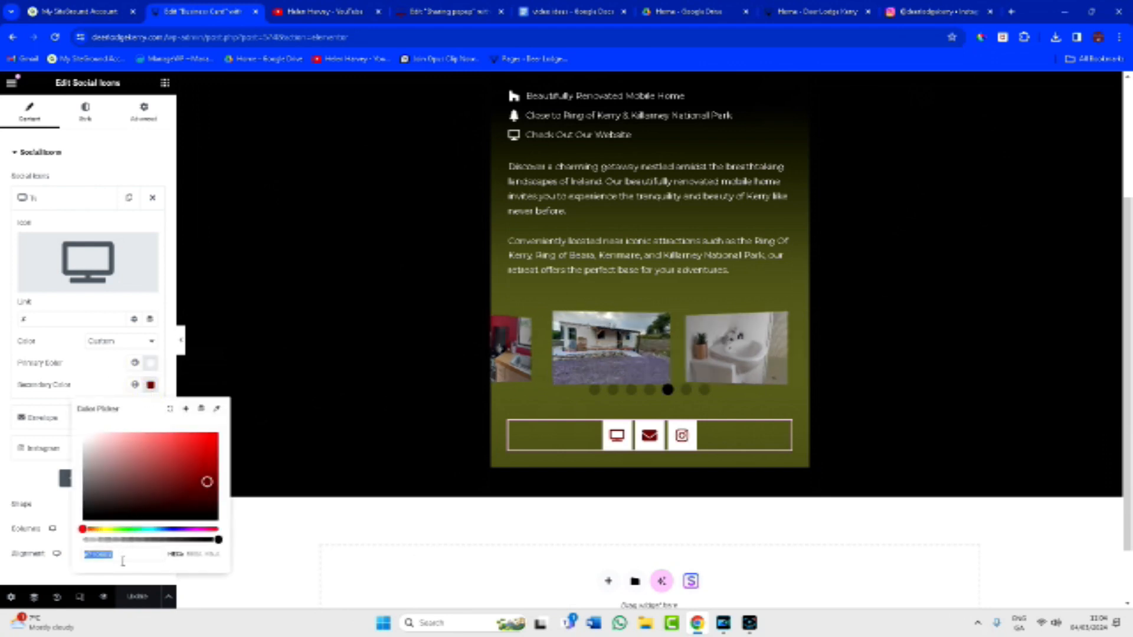
text(#A1A640)
click(94, 378)
click(94, 419)
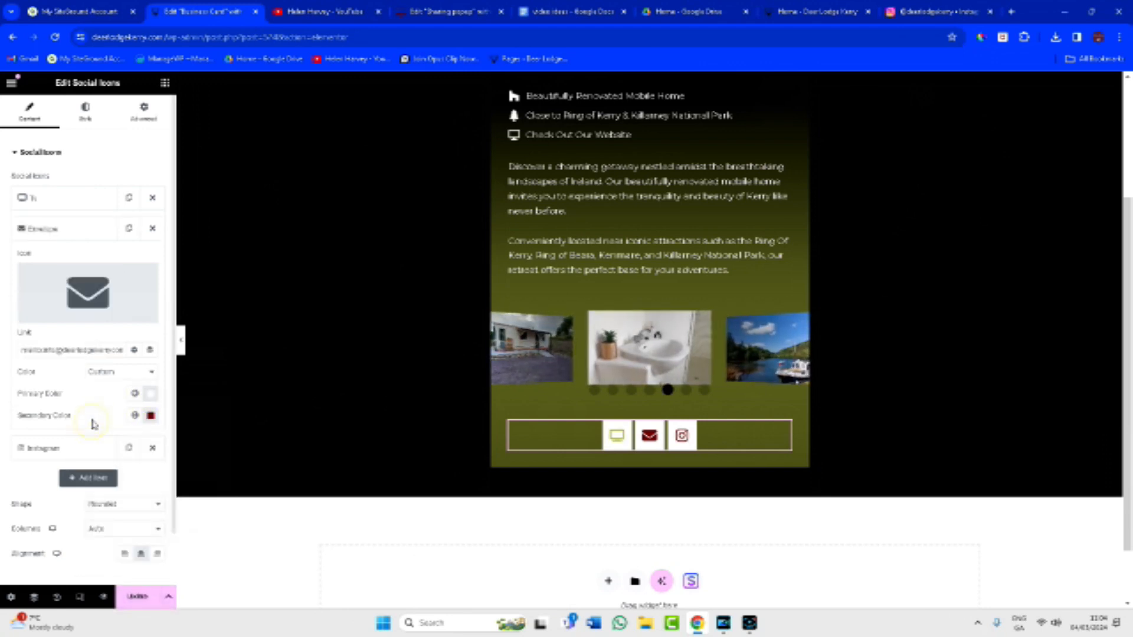
click(150, 415)
text(#A1A640)
click(41, 449)
click(150, 446)
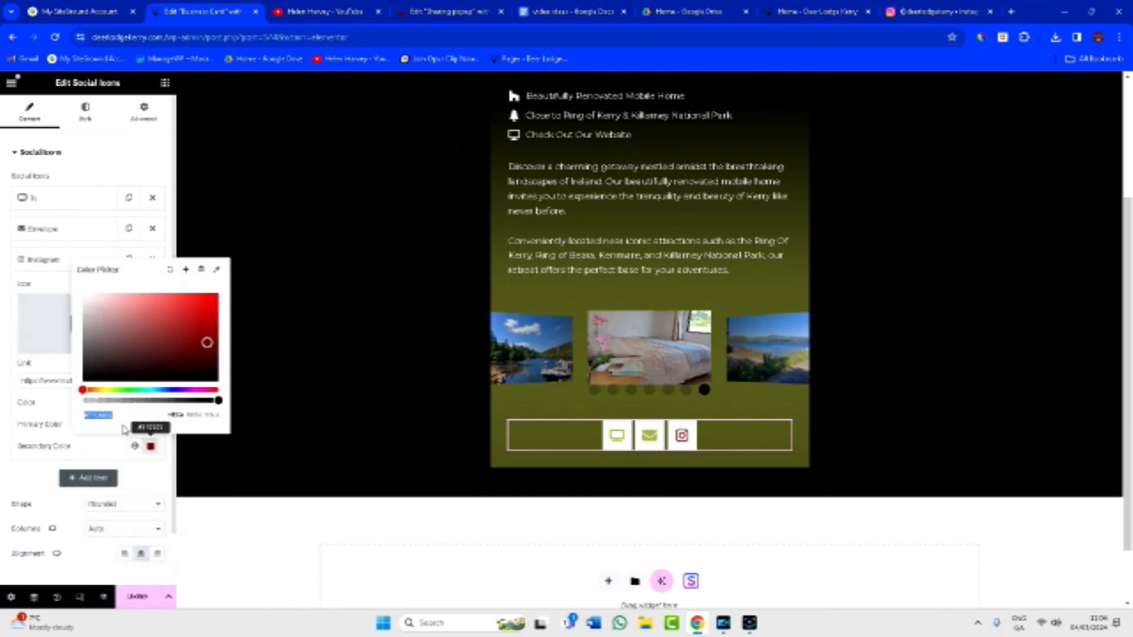
text(#A4A43D)
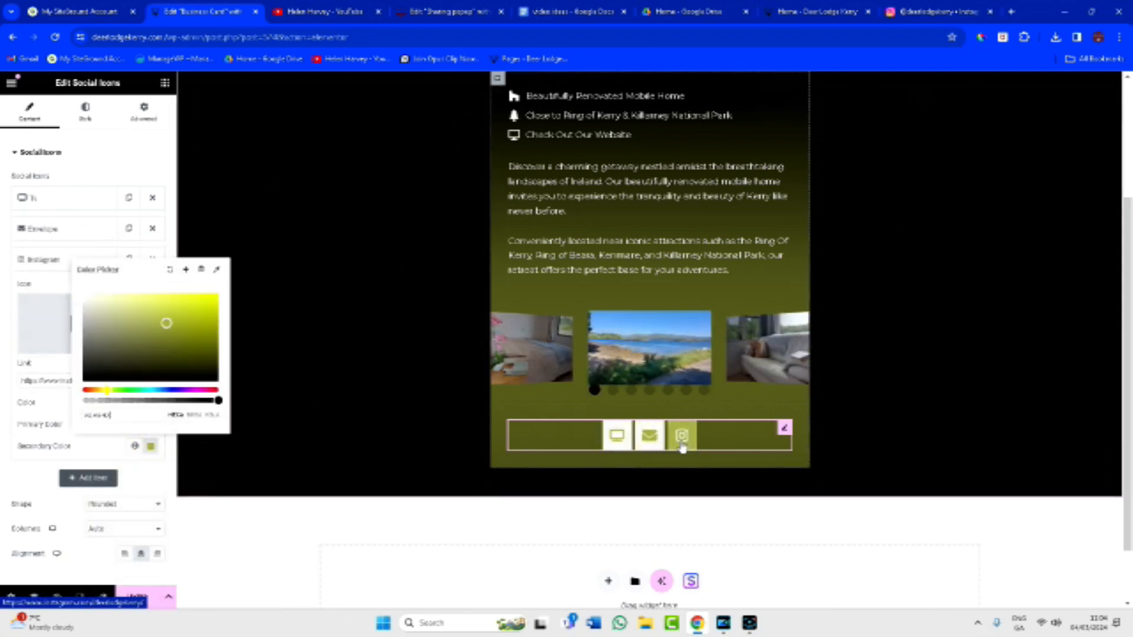
scroll(403, 303, up, 3)
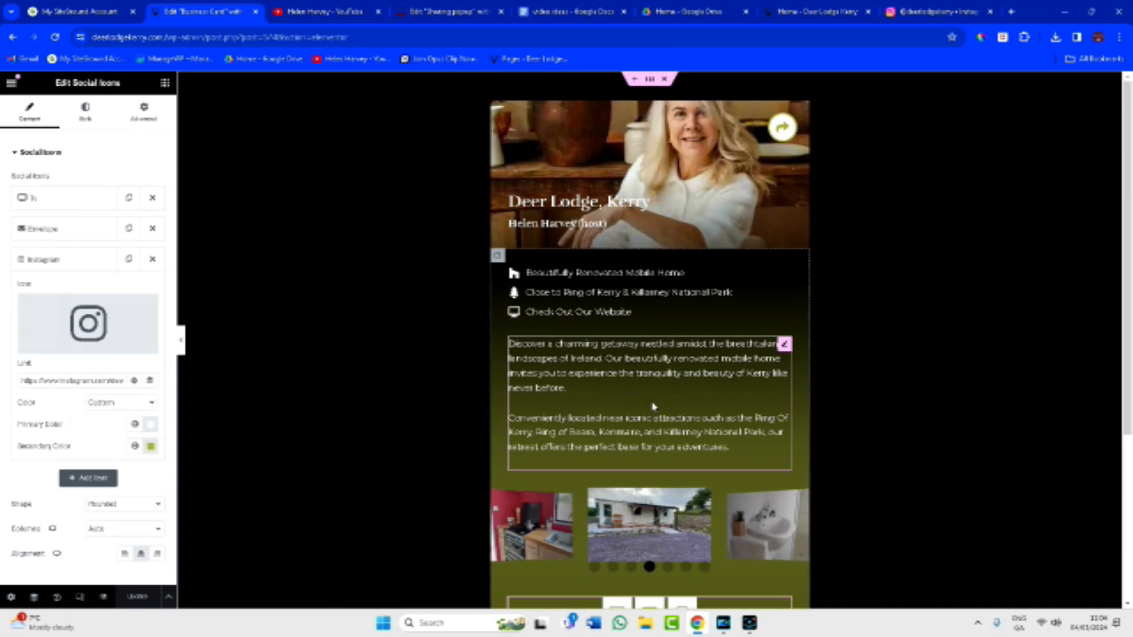
scroll(650, 400, down, 3)
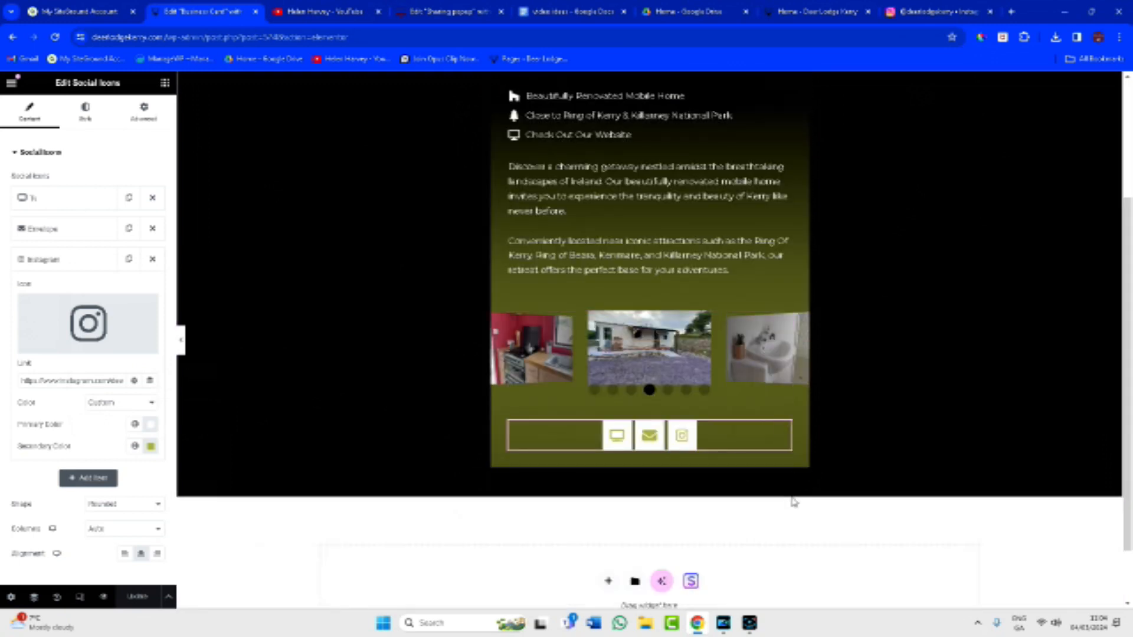
scroll(794, 501, up, 3)
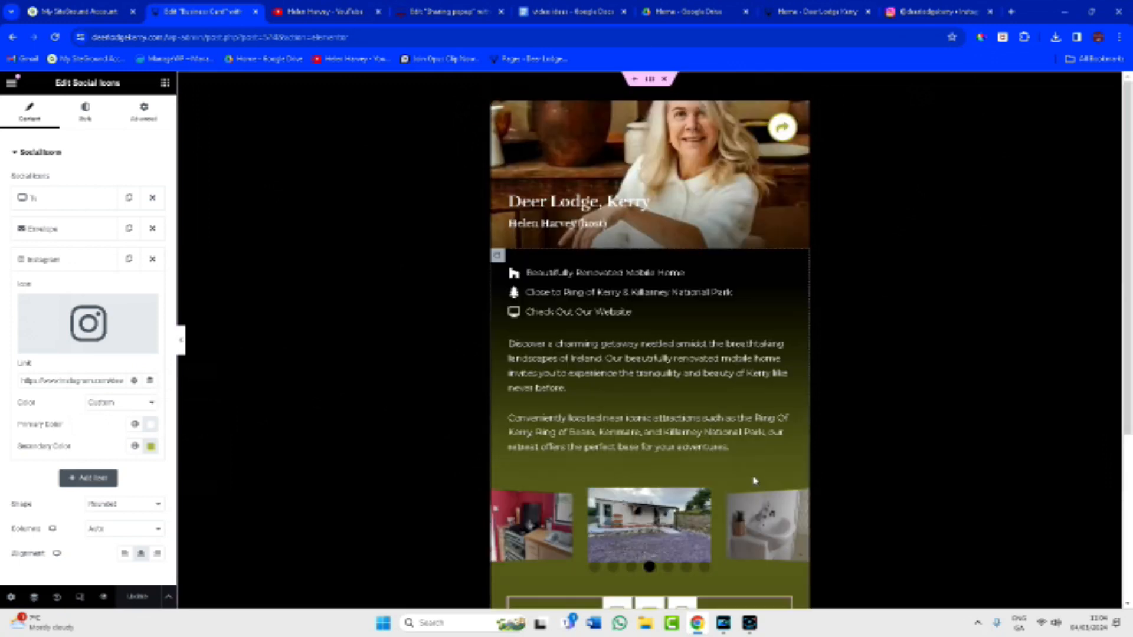
Exit the Business Card editor from Elementor's main menu and go to the WordPress Pages list.
click(784, 133)
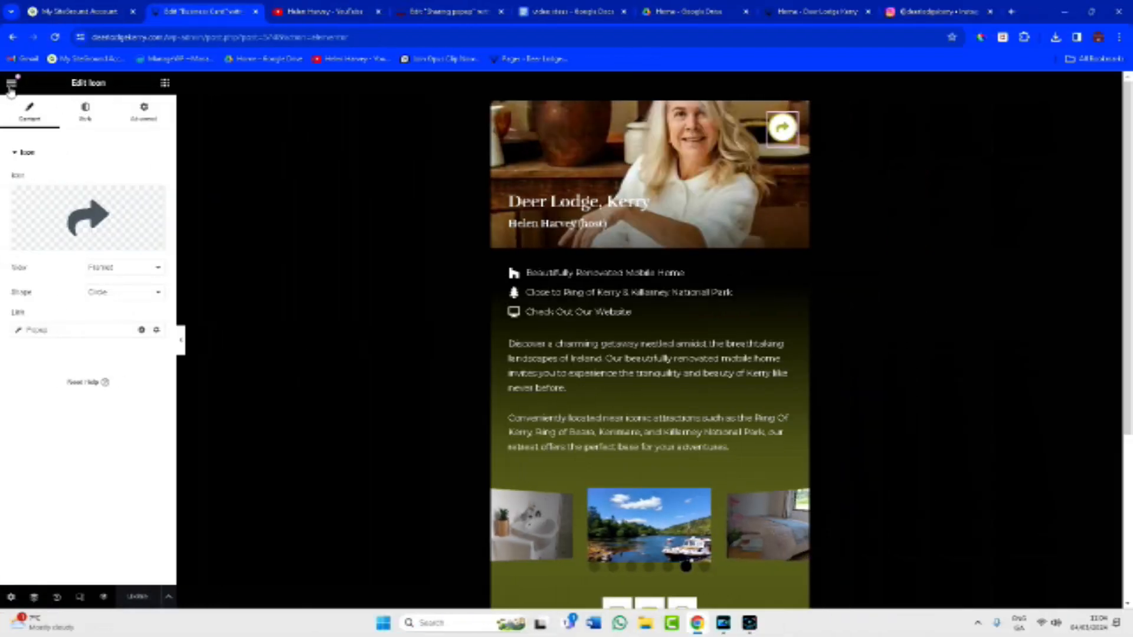
click(11, 84)
click(58, 416)
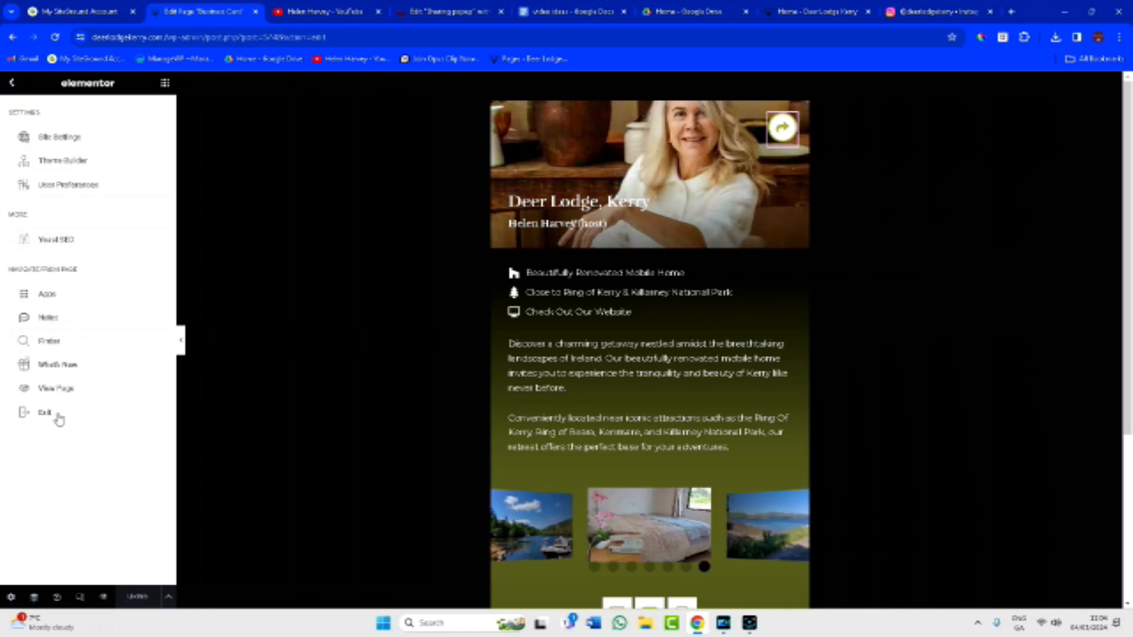
click(14, 88)
mouse_move(48, 331)
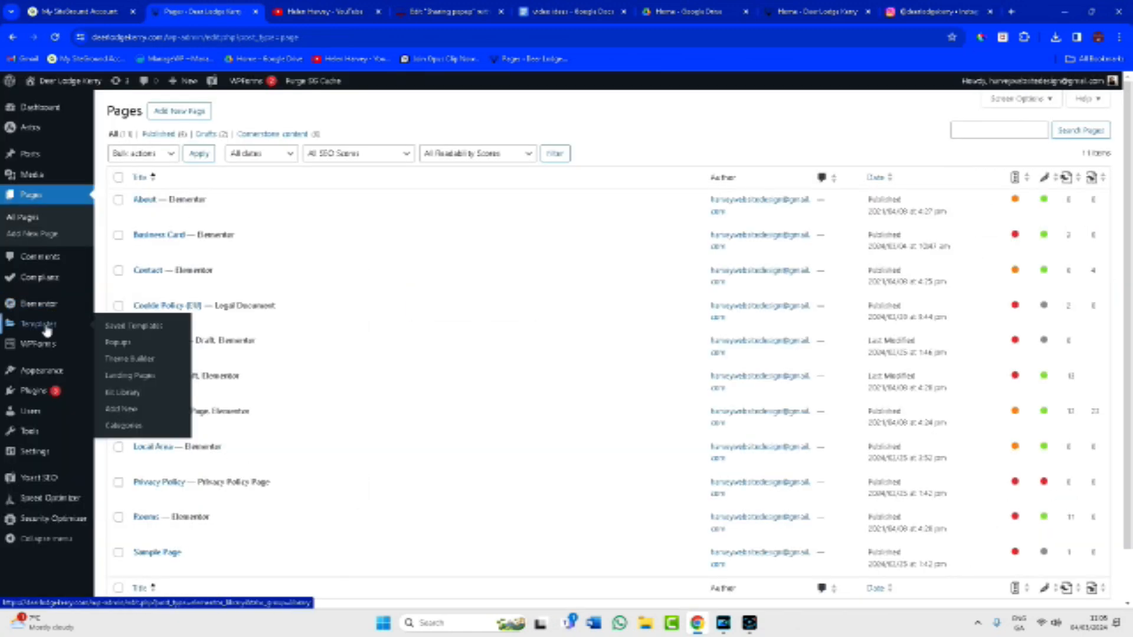
Under Templates > Popups, start a new popup and choose a template file to import.
click(118, 342)
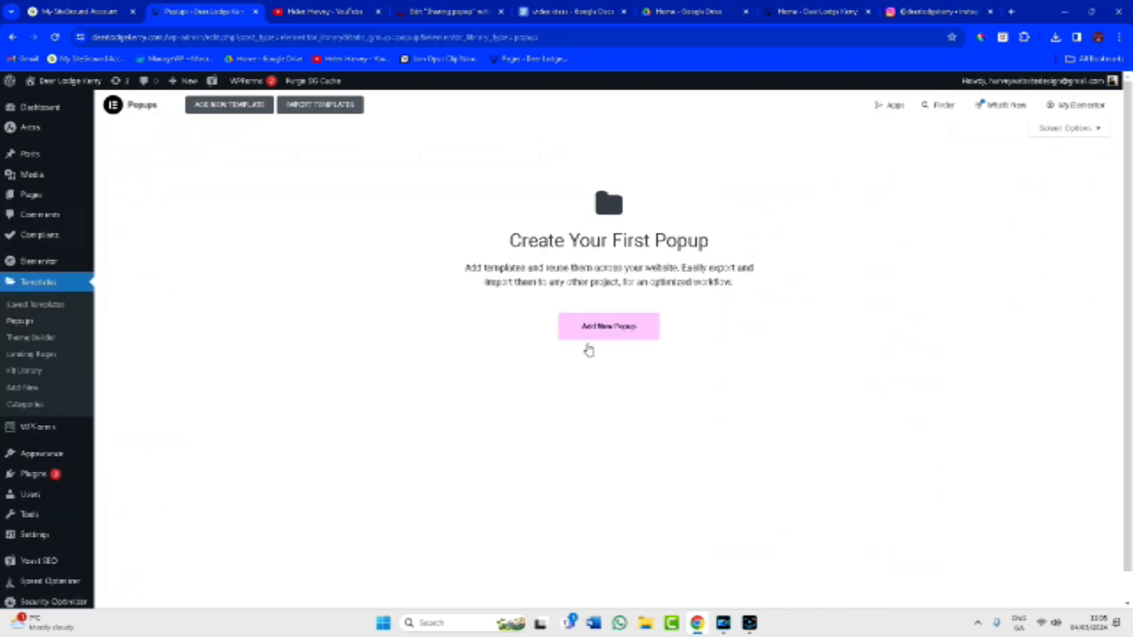
click(602, 330)
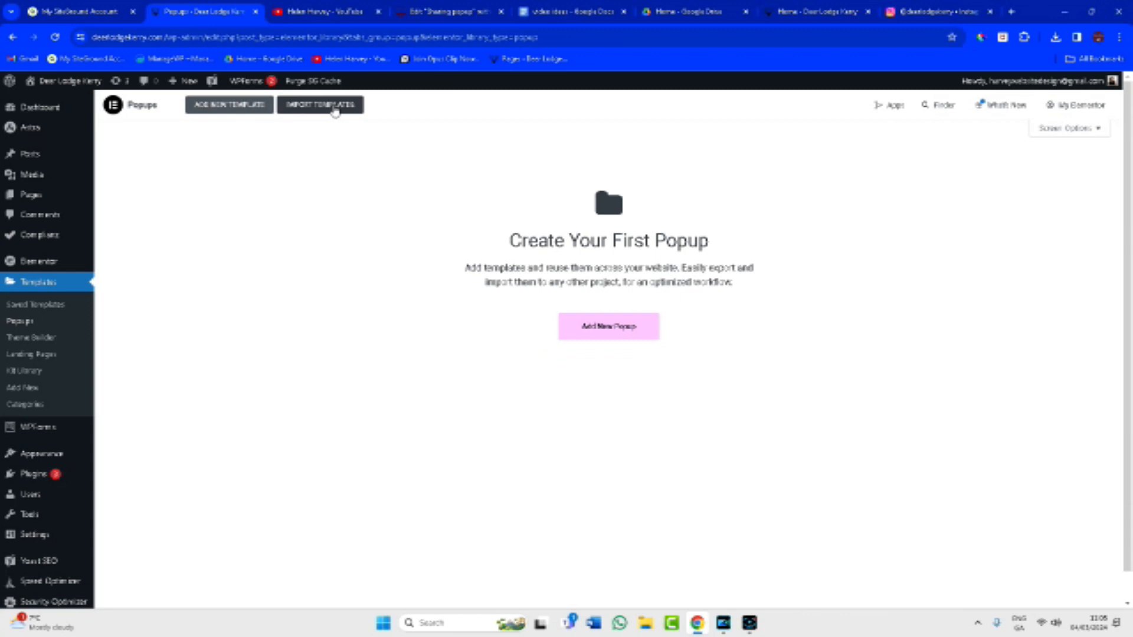
click(333, 107)
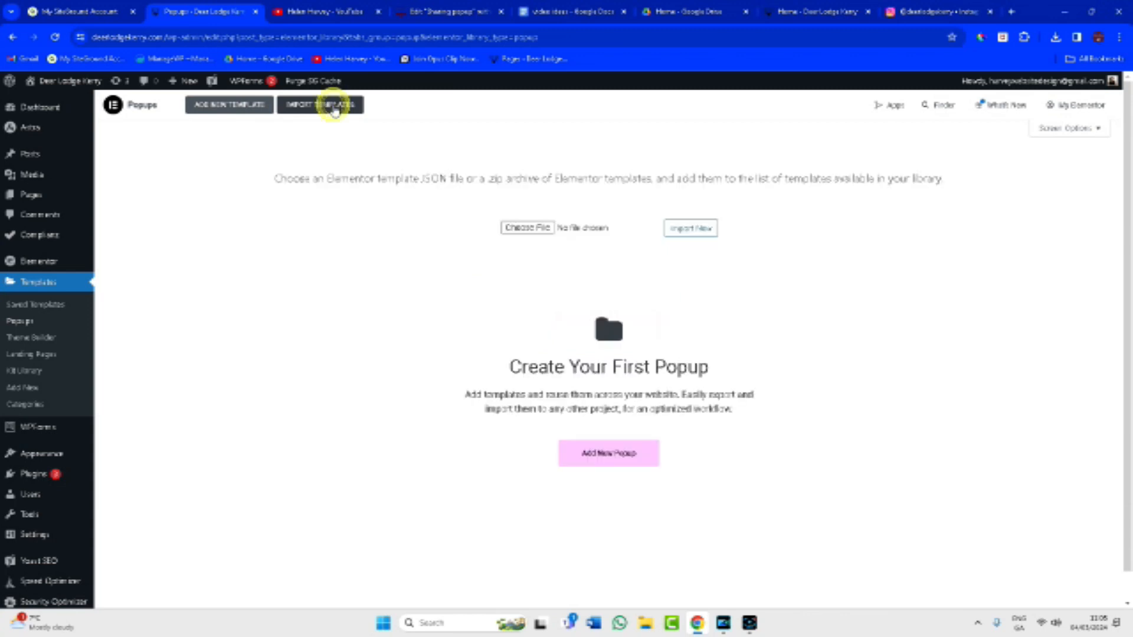
click(546, 228)
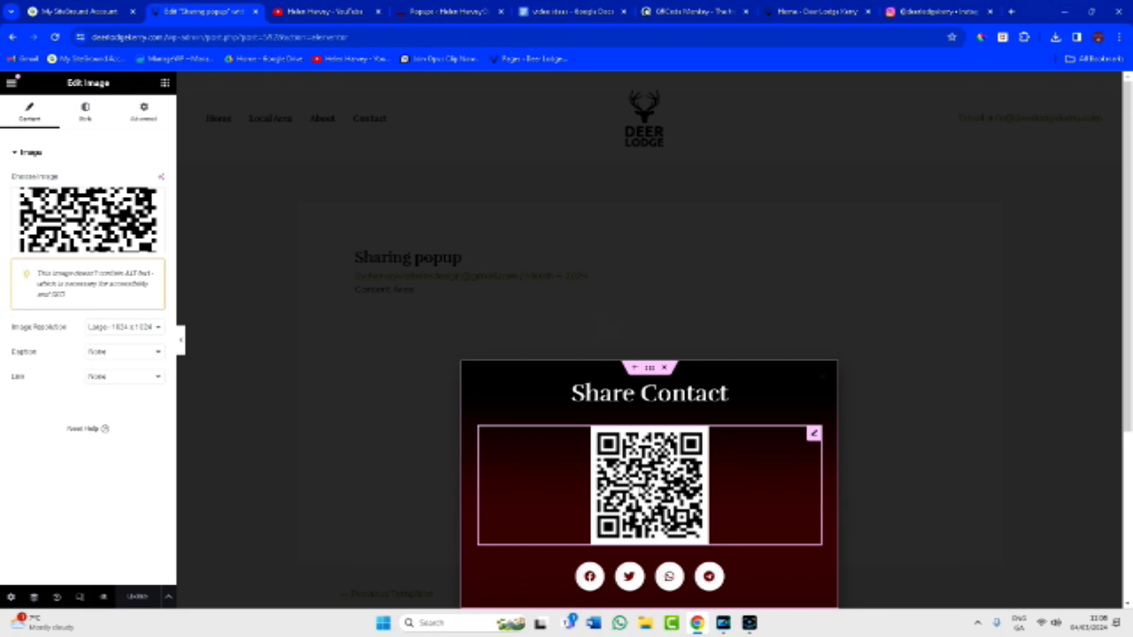
Replace QRCode Monkey's URL with the Business Card page address, then go back to the popup template screen.
click(698, 14)
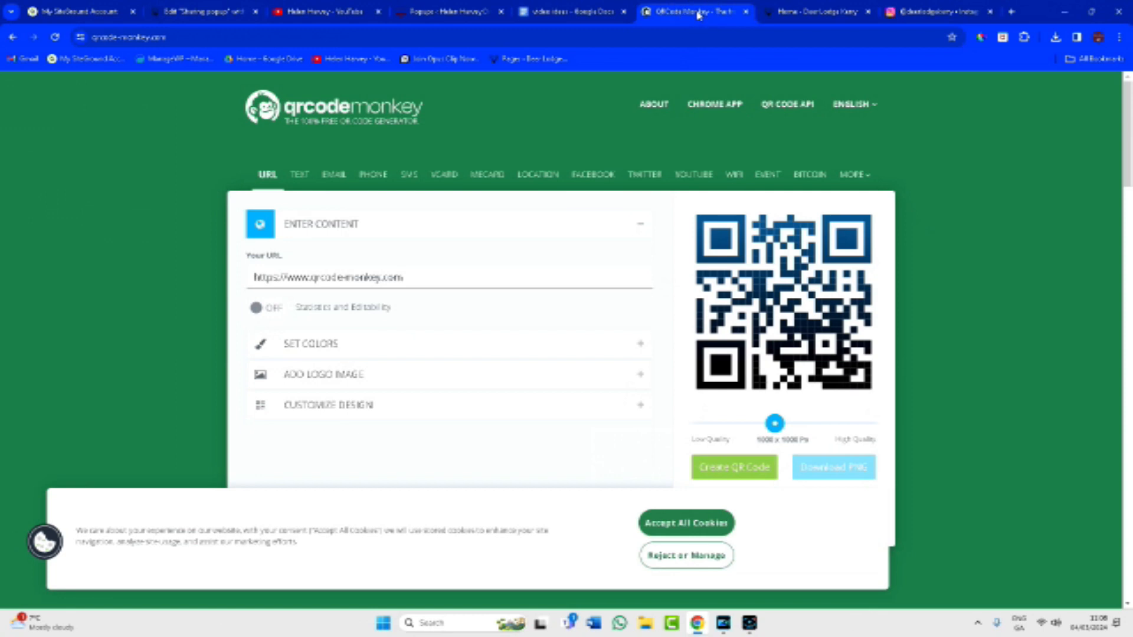
triple_click(417, 277)
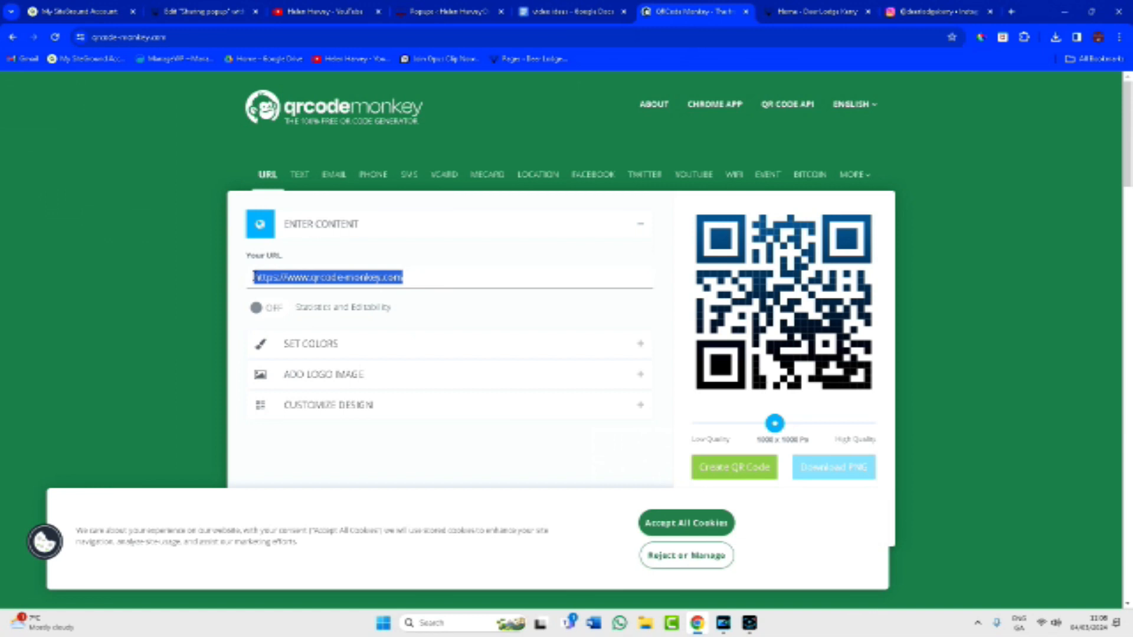
text(https://www.deerlodgekerry.com/busin)
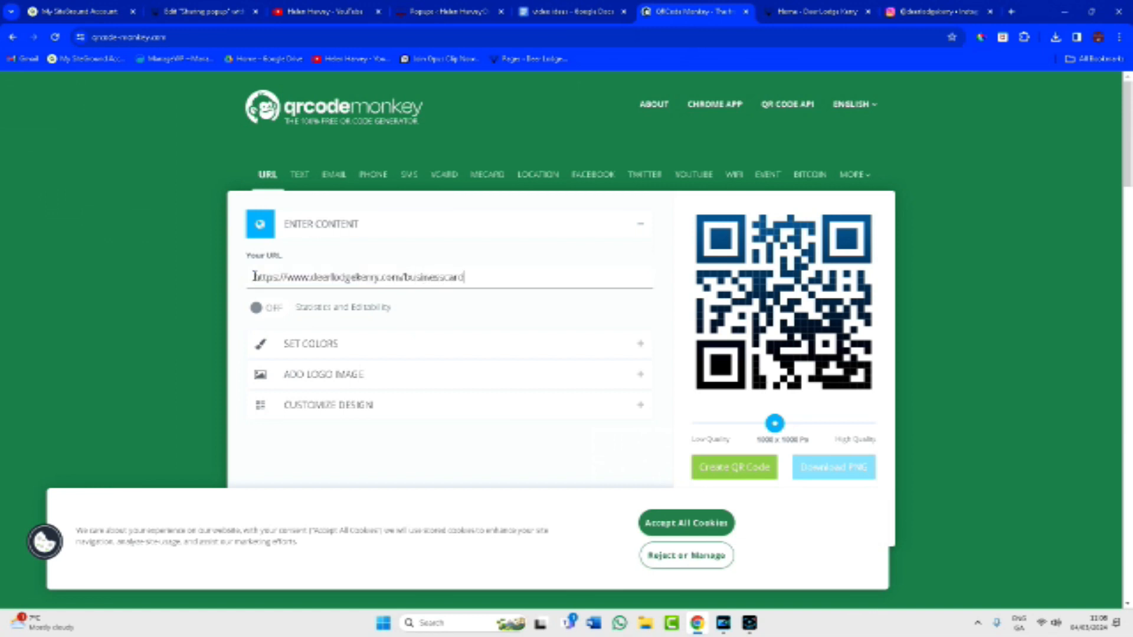
click(216, 11)
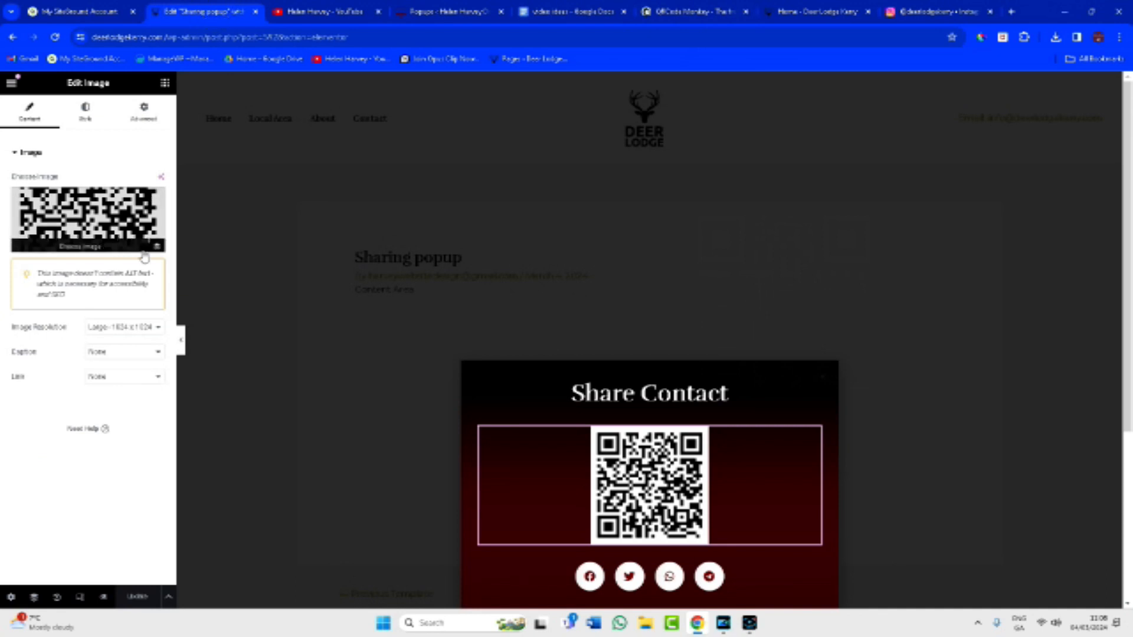
click(11, 86)
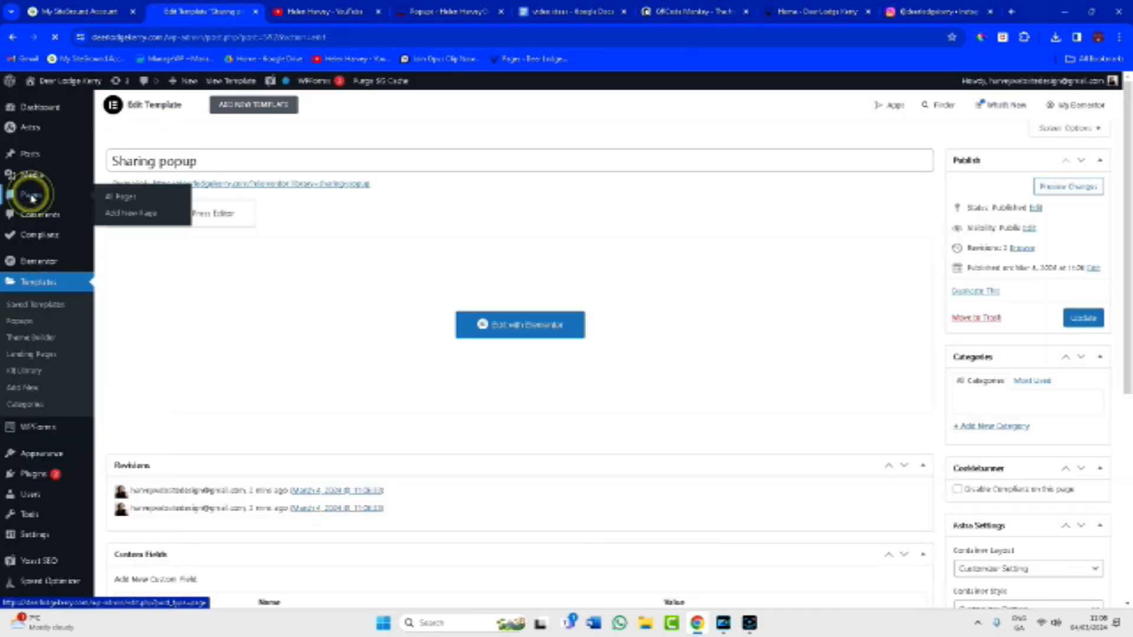
Look up the Business Card page's web address from the WordPress Pages list.
click(31, 200)
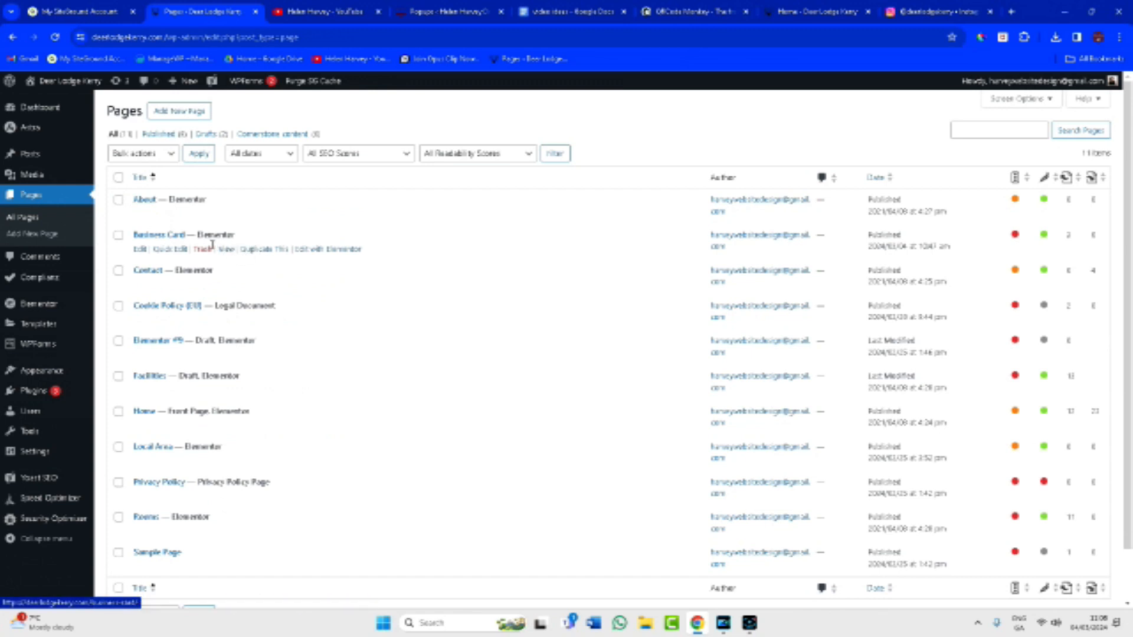
click(157, 237)
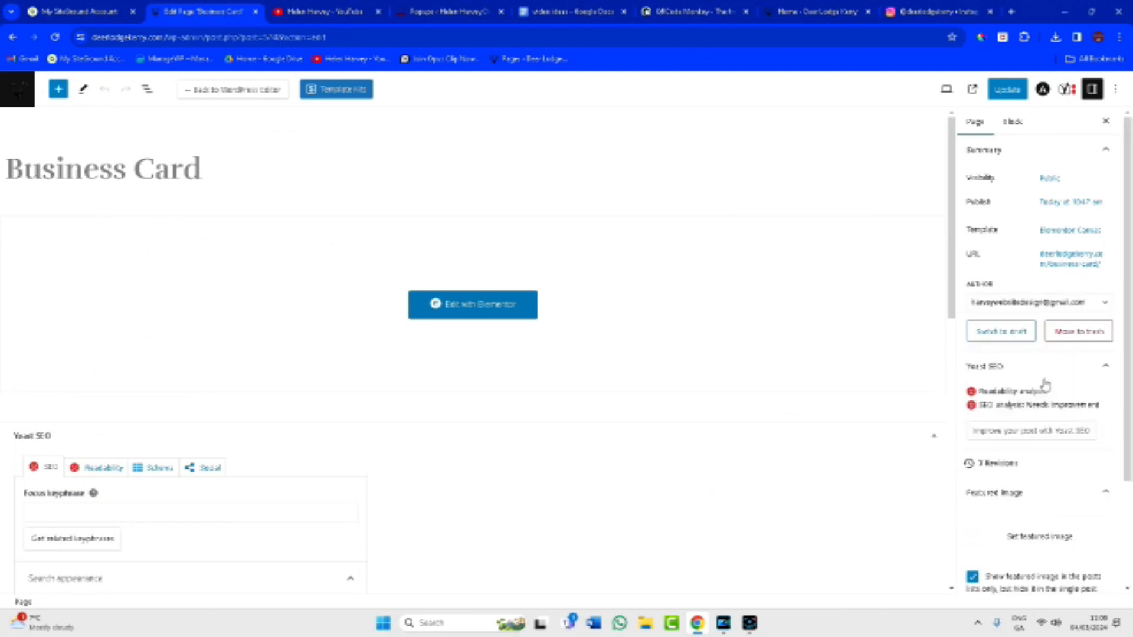
right_click(1078, 265)
click(1068, 262)
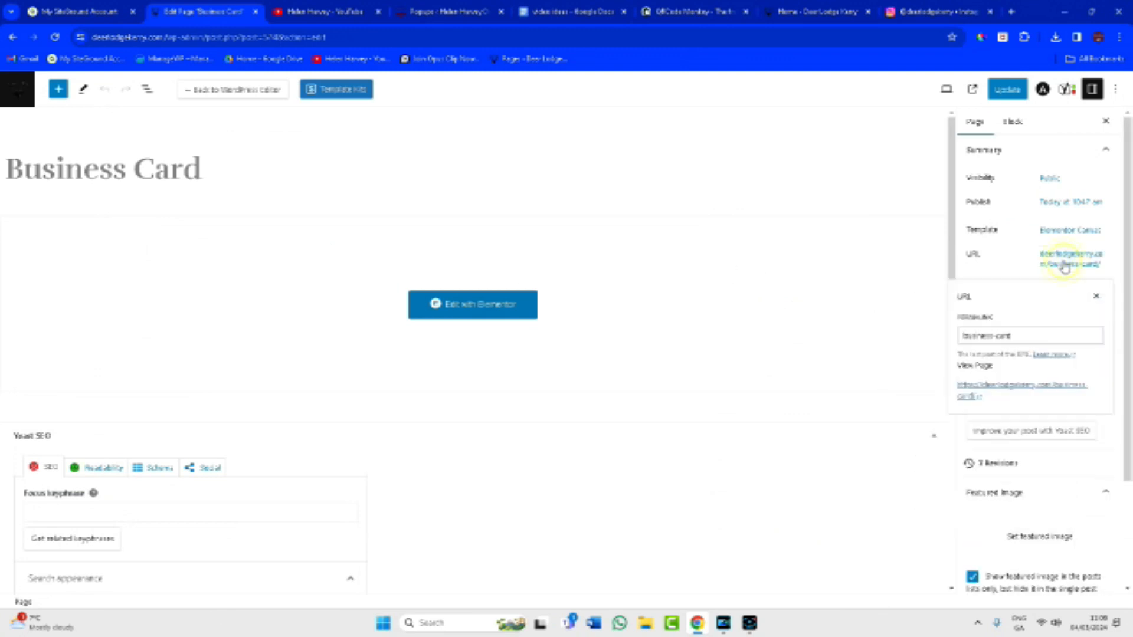
click(23, 92)
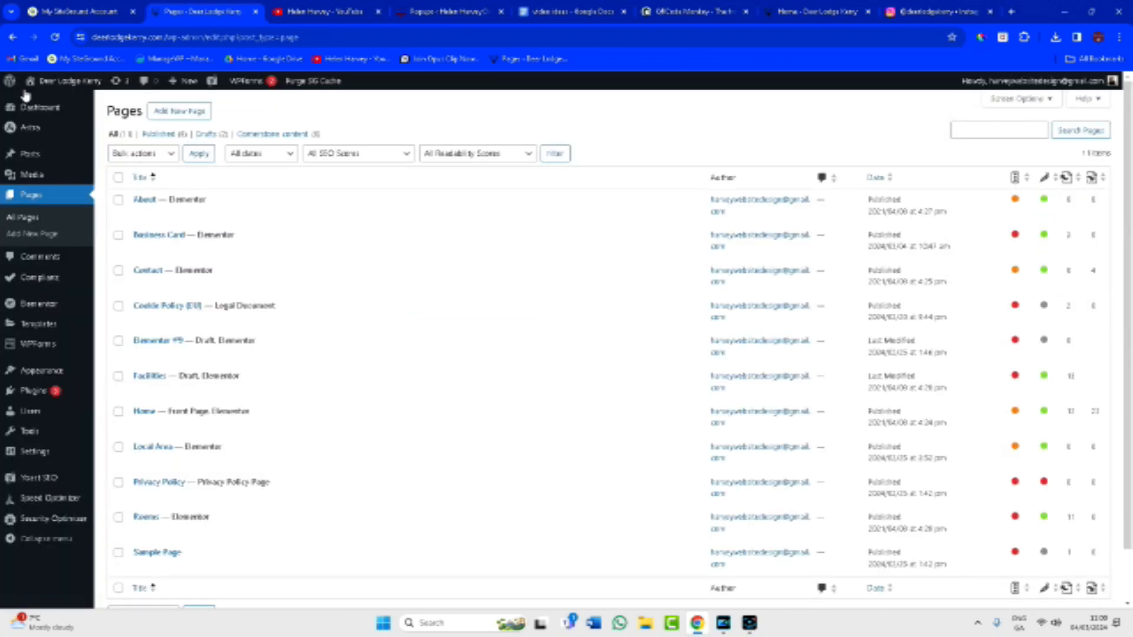
Open the Sharing popup's Elementor editor in a new tab from Popups, then return to QRCode Monkey.
mouse_move(54, 378)
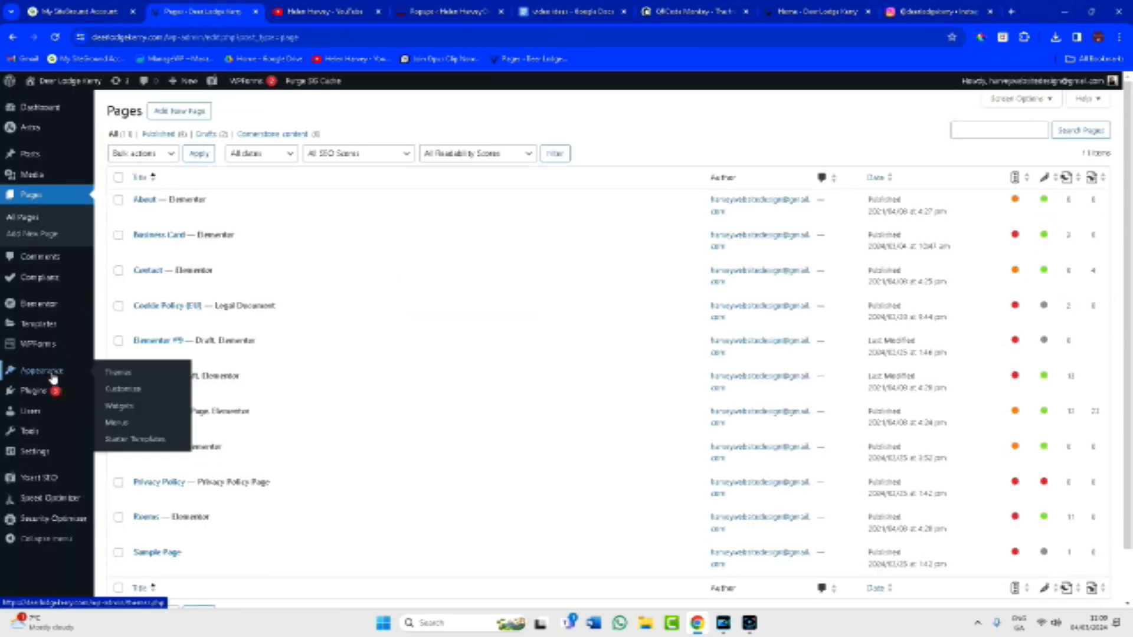
mouse_move(42, 334)
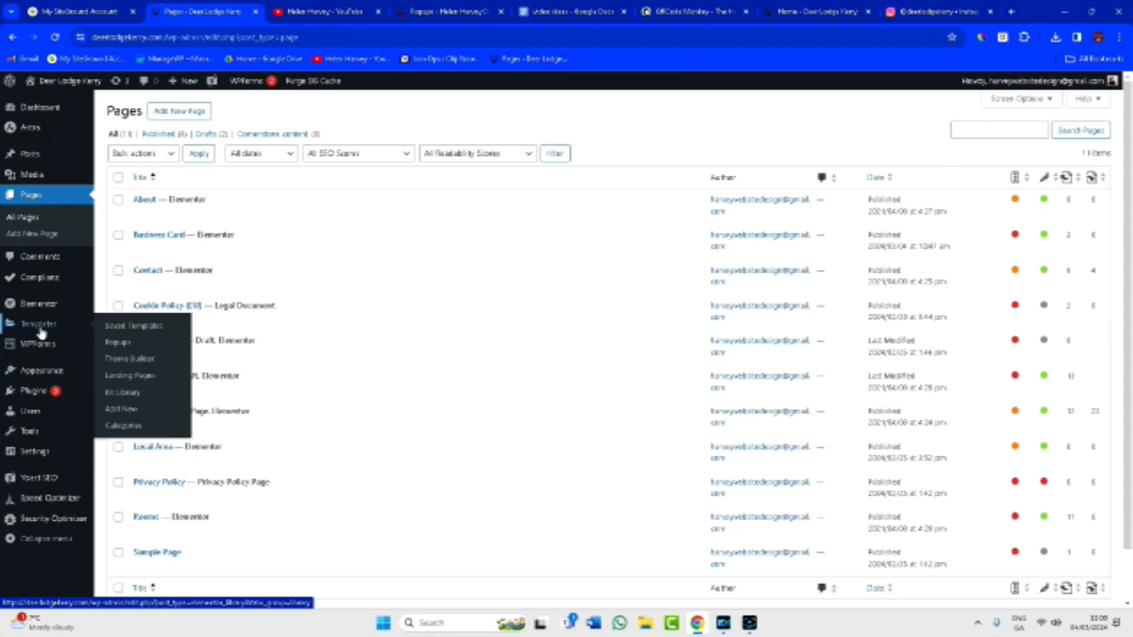
click(118, 343)
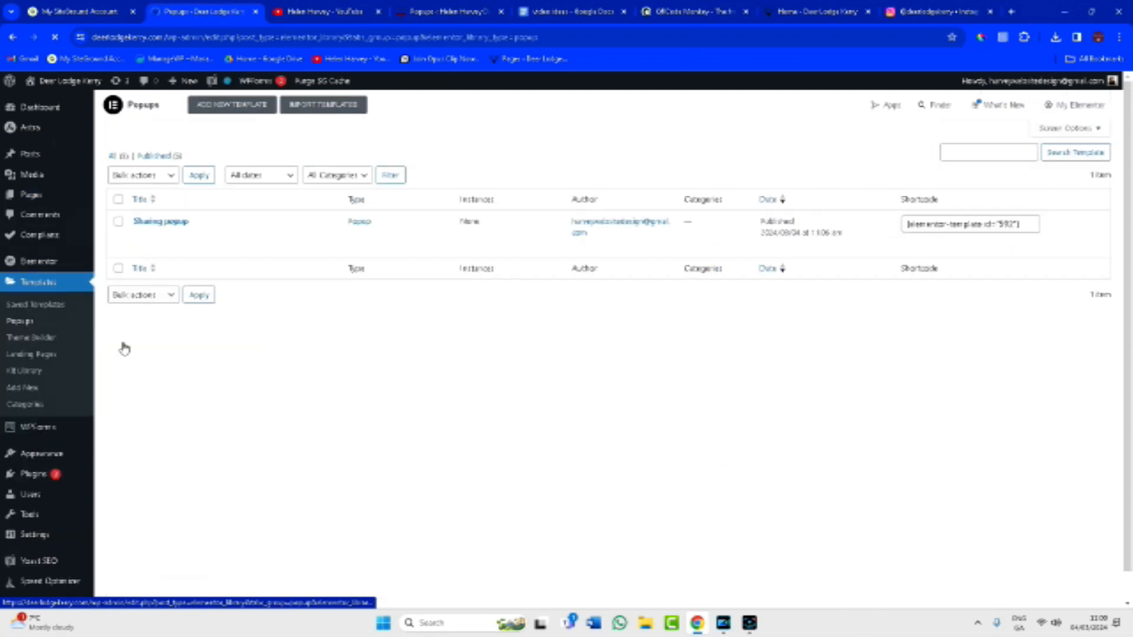
mouse_move(169, 228)
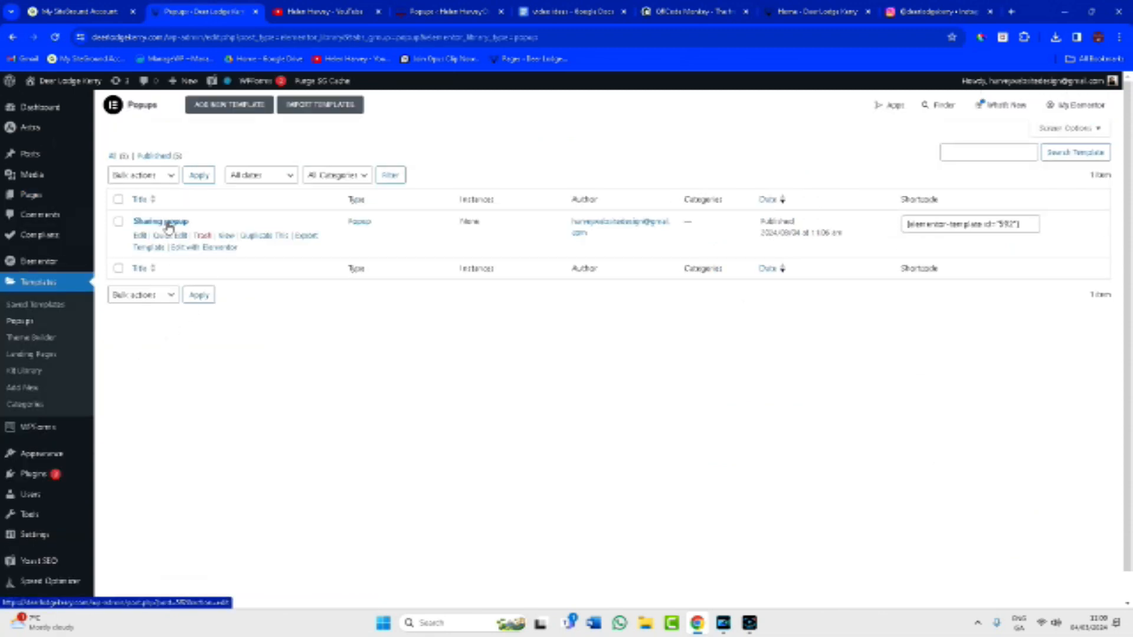
right_click(219, 250)
click(242, 254)
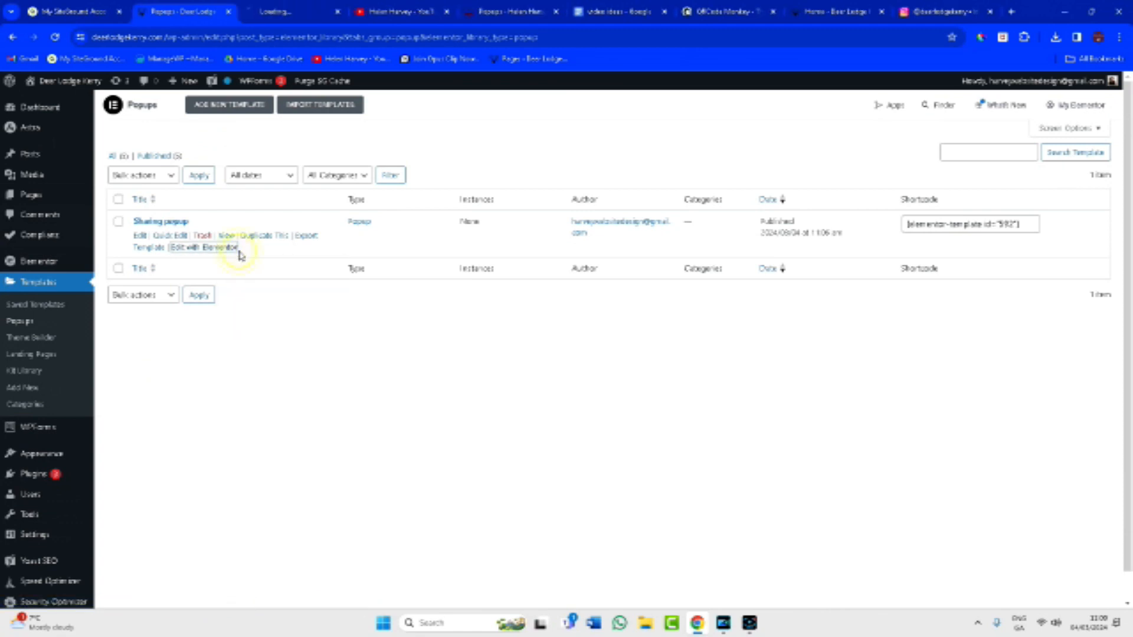
click(275, 13)
click(725, 12)
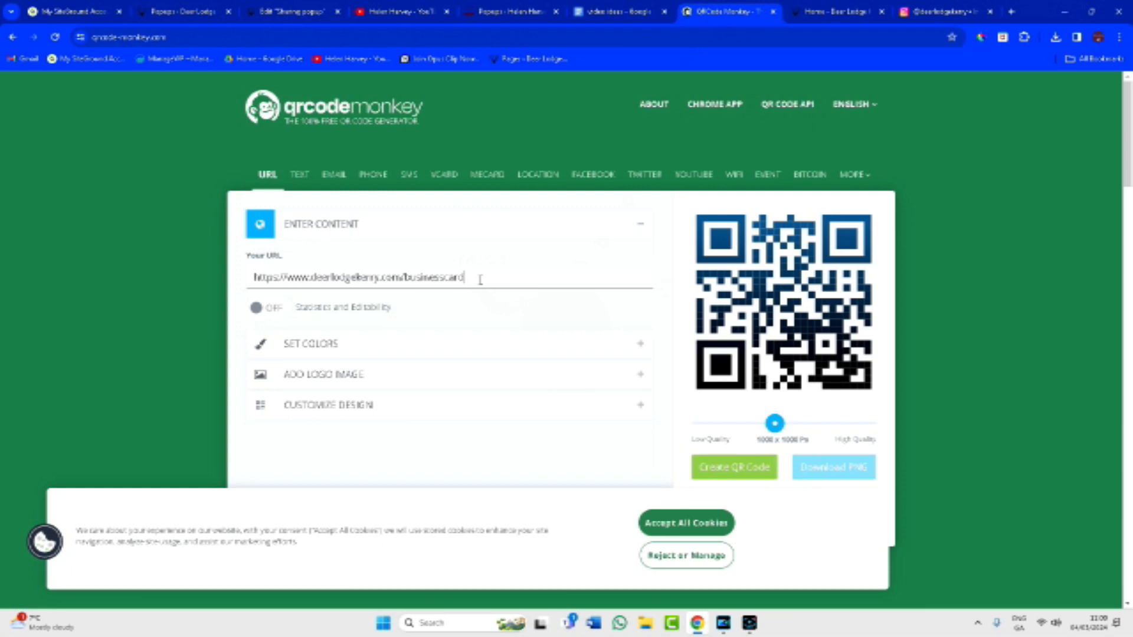
drag(480, 280, 210, 286)
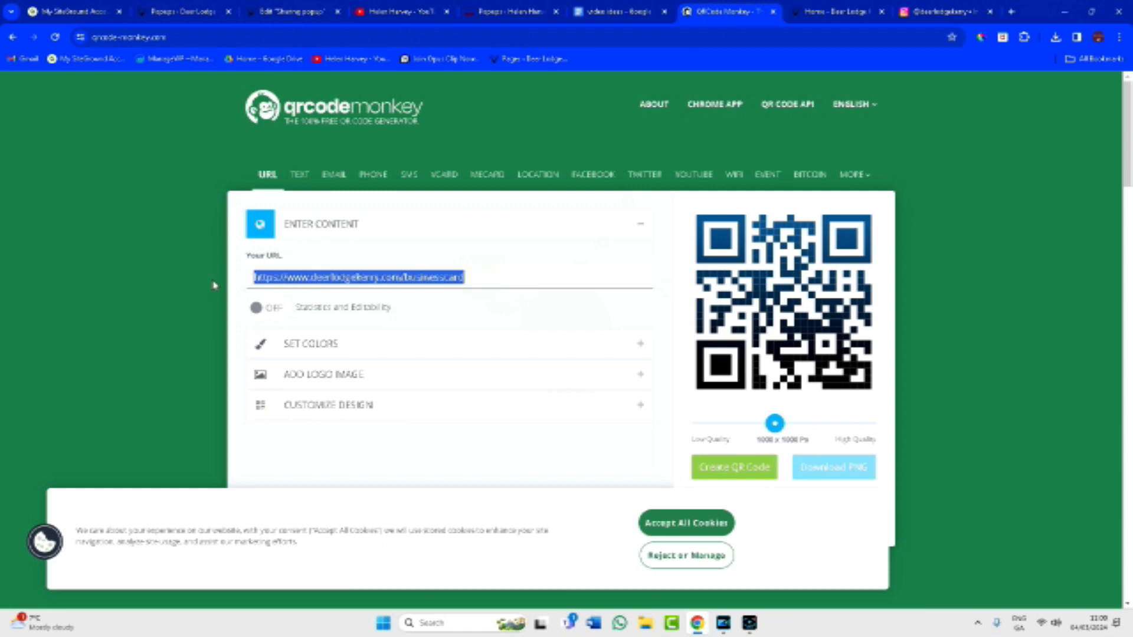
text(https://deerlodgekerry.com/business-card/)
click(742, 465)
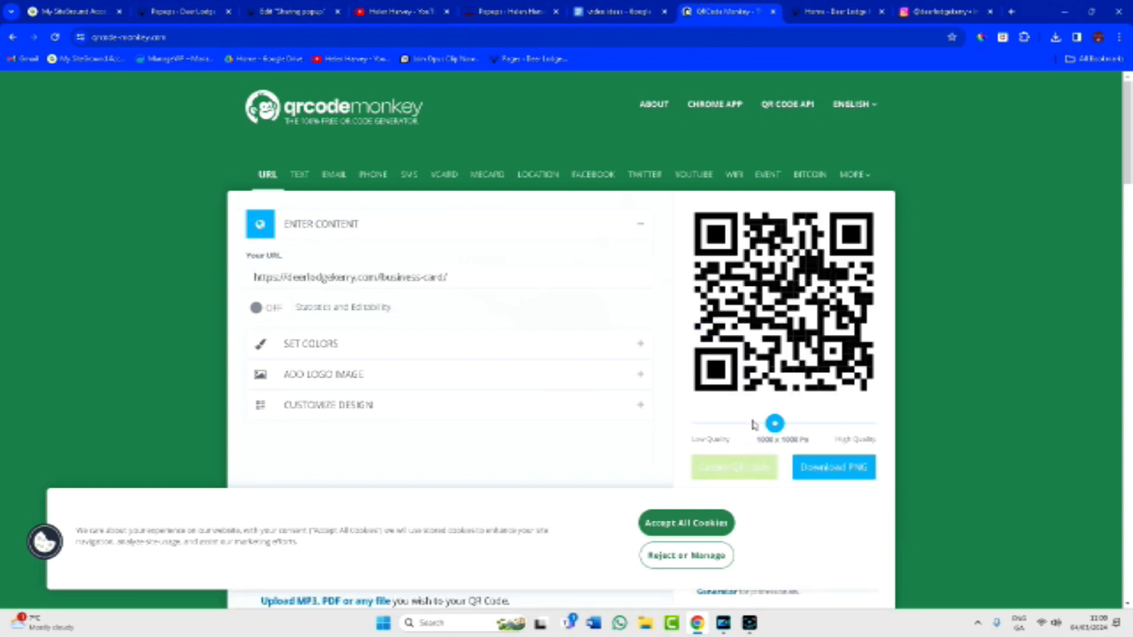
scroll(754, 425, down, 2)
click(826, 353)
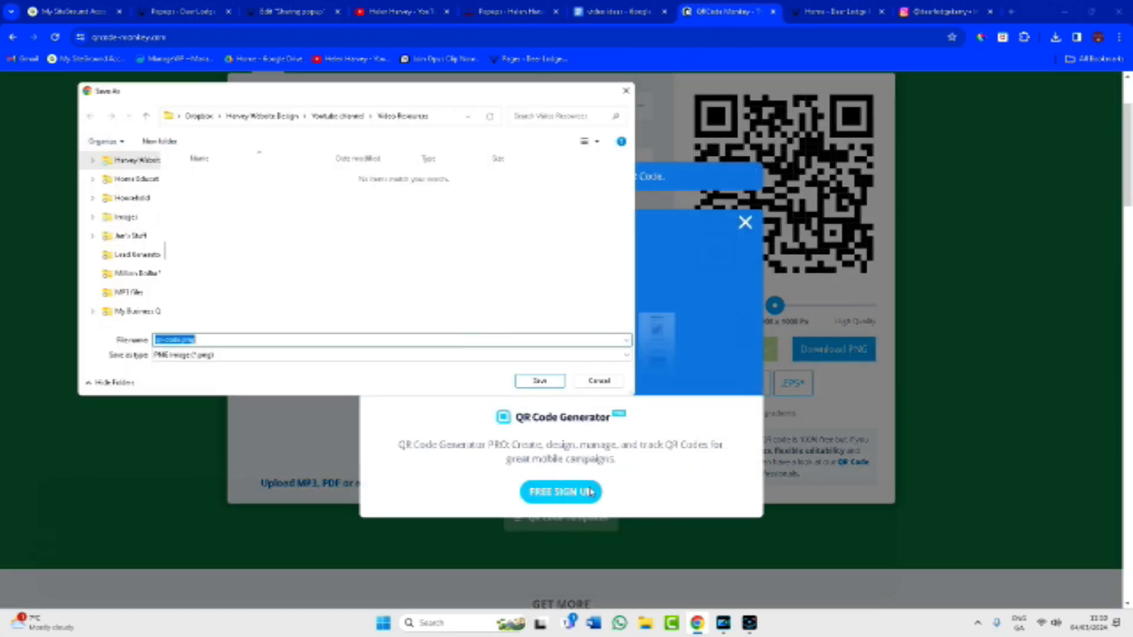
click(539, 381)
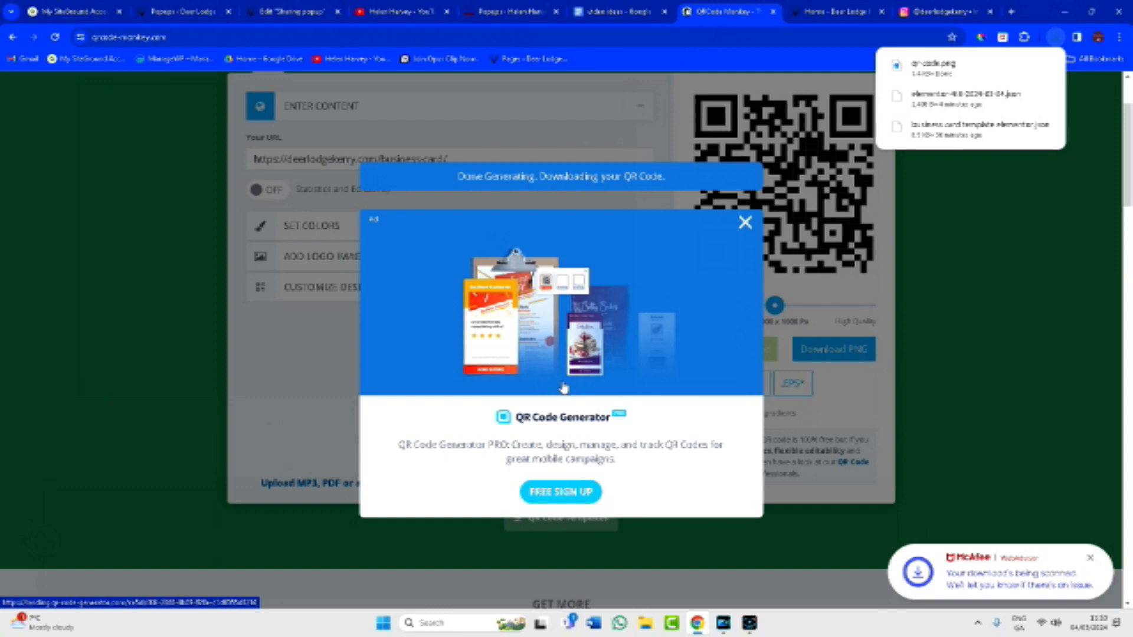
click(282, 18)
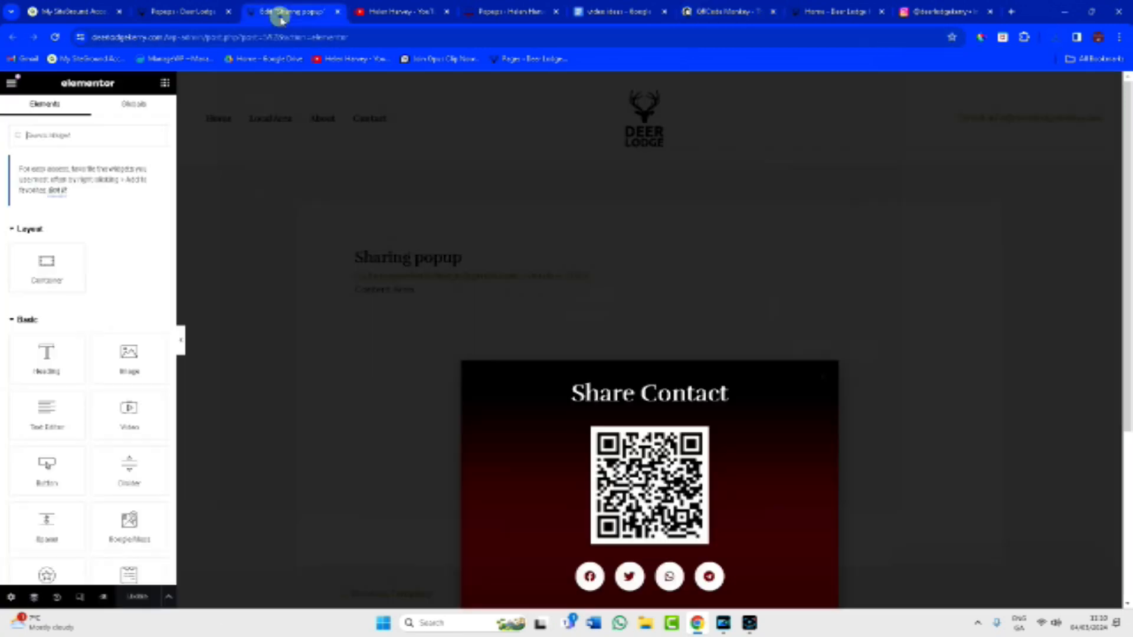
Upload qr-code.png to the media library and insert it in place of the popup's old QR image.
click(637, 474)
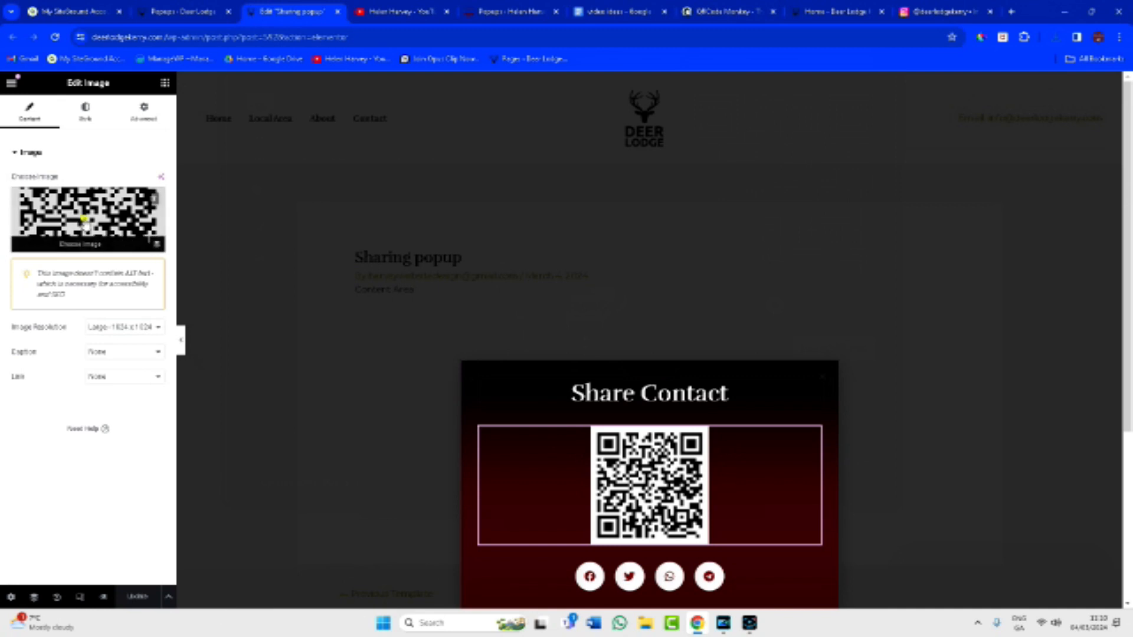
click(84, 222)
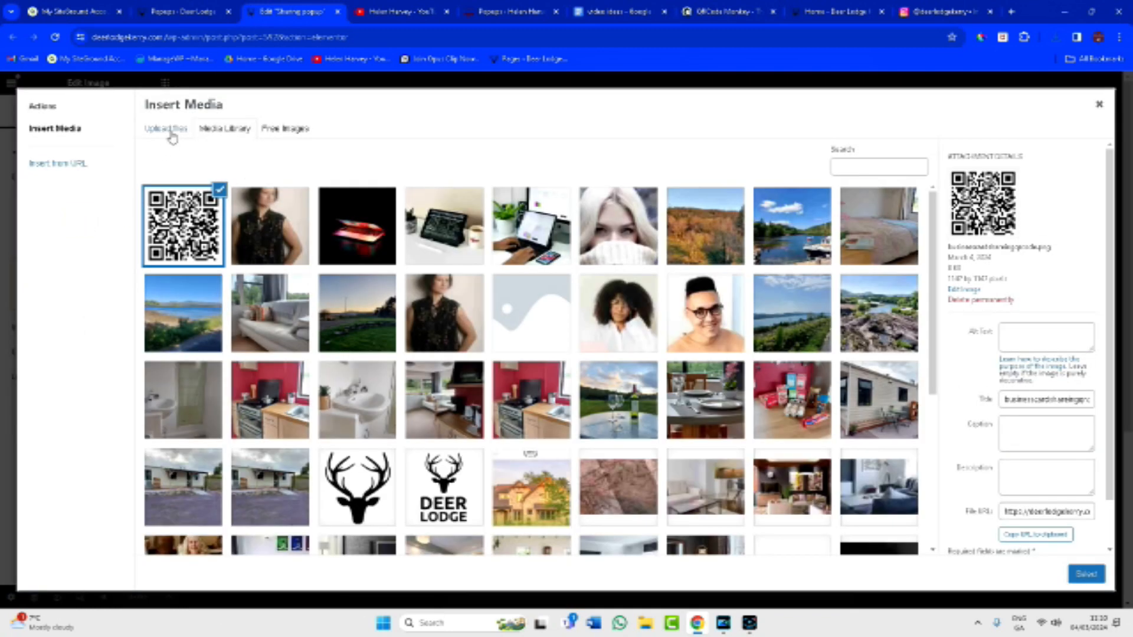
click(169, 132)
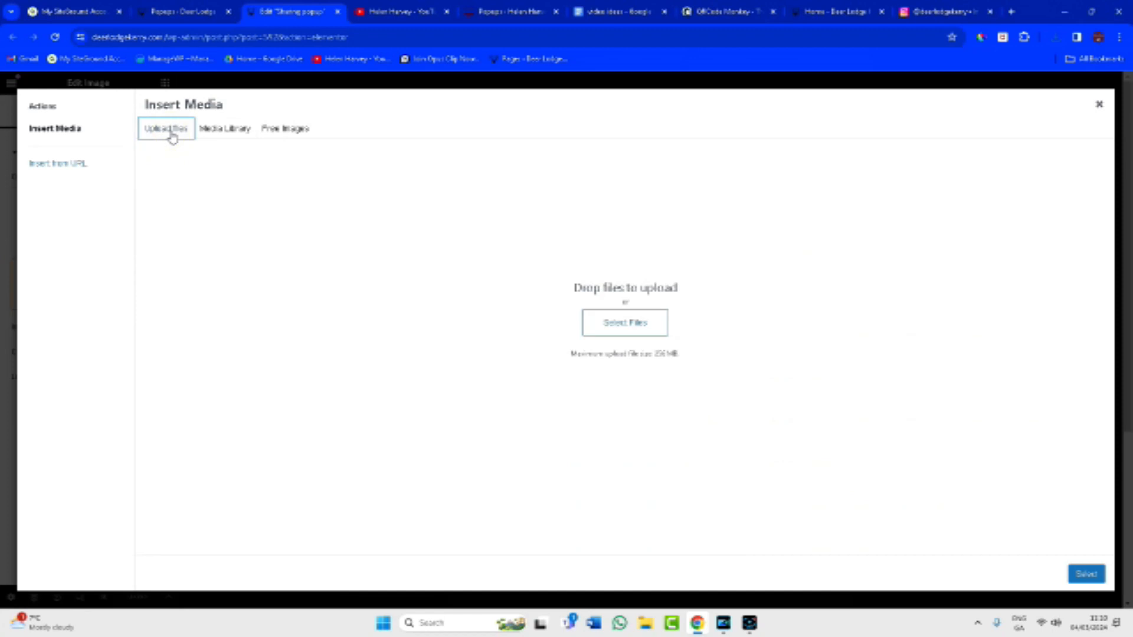
click(587, 324)
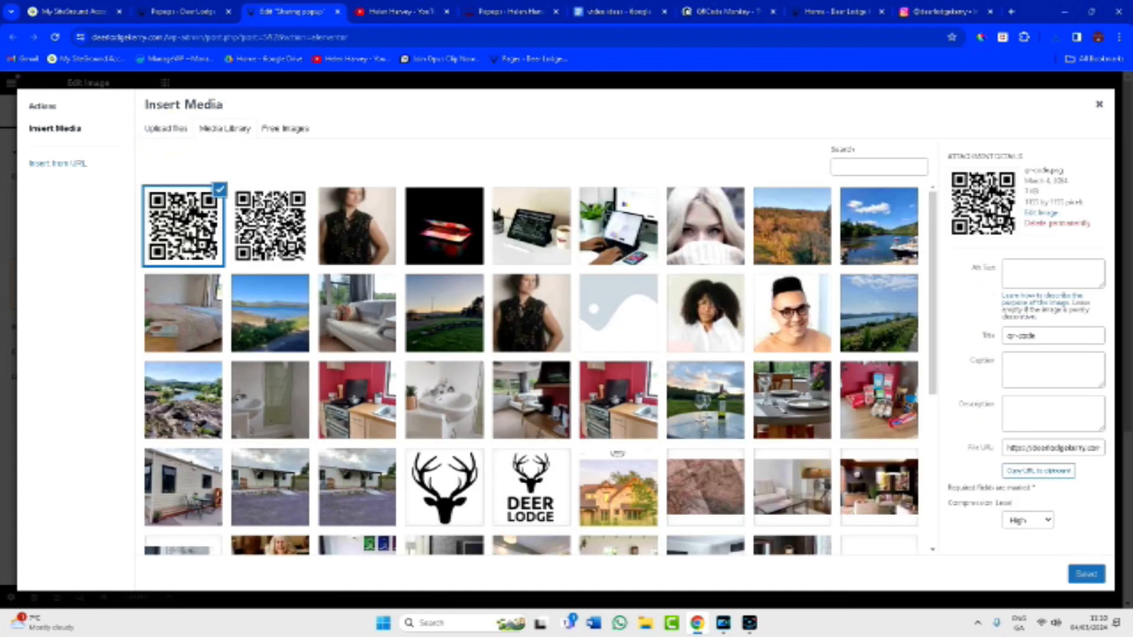
click(1085, 575)
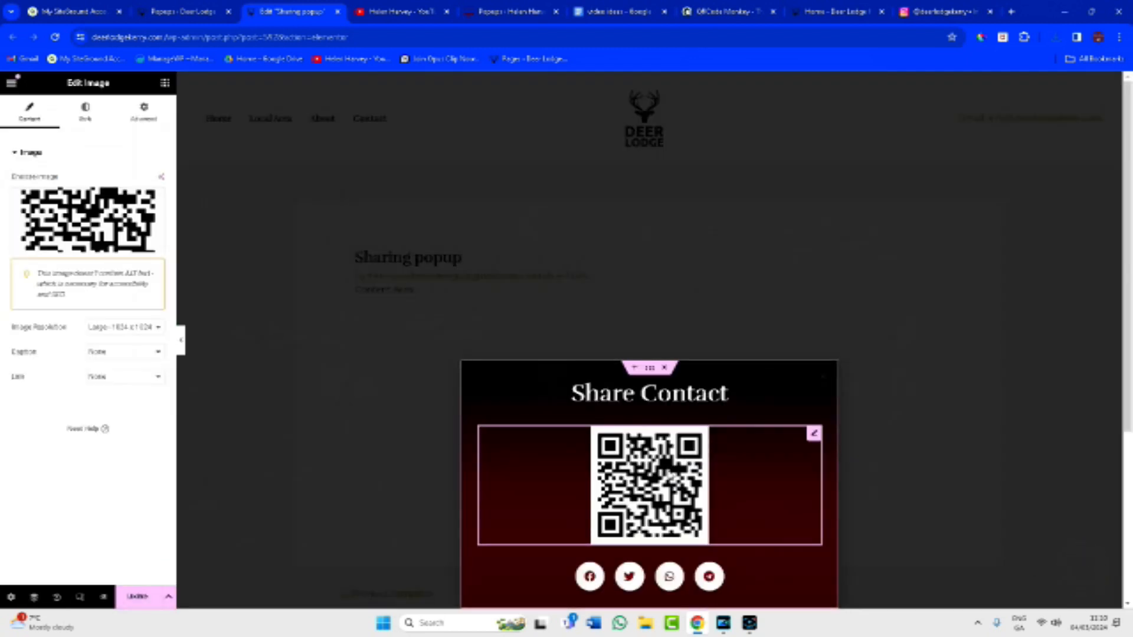
Set the share buttons' secondary colour to the olive green sampled from the website.
scroll(749, 534, down, 2)
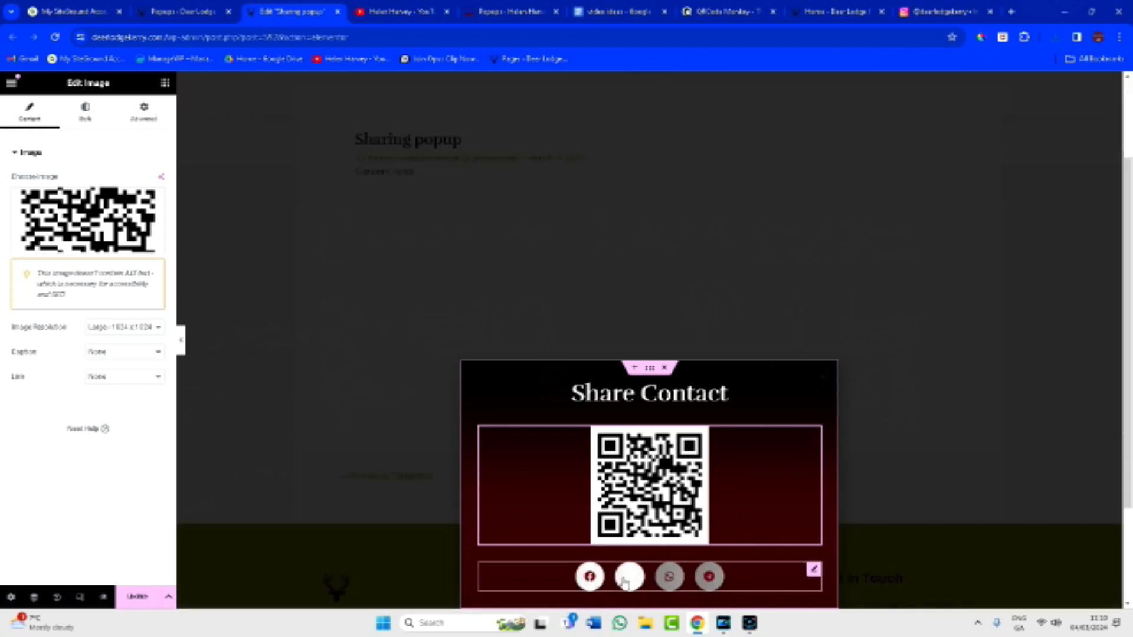
click(586, 584)
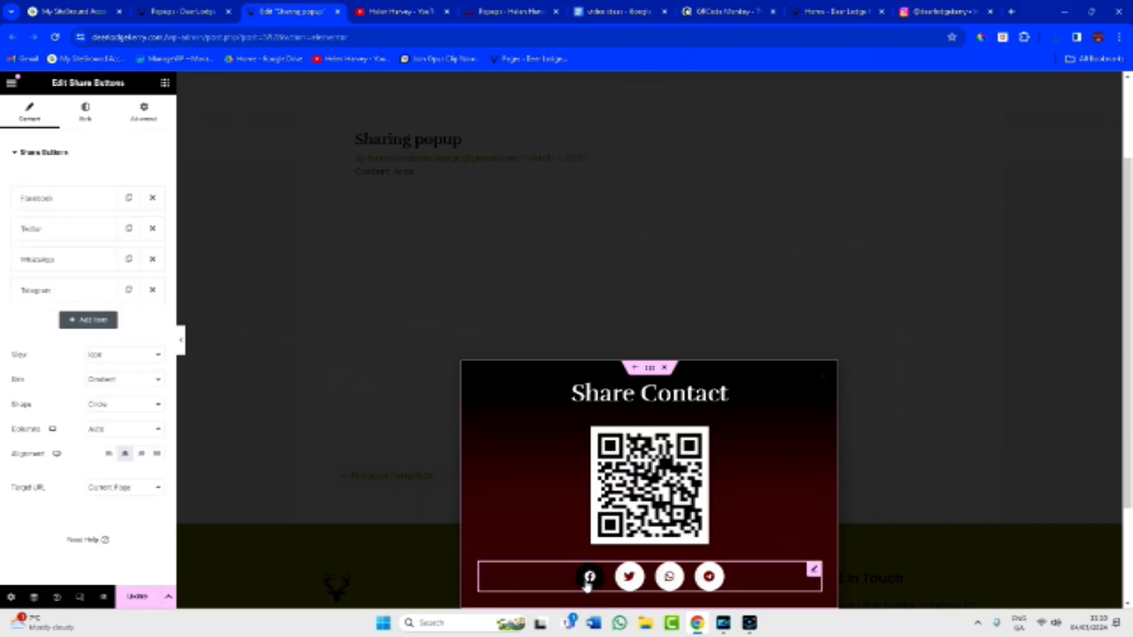
click(60, 207)
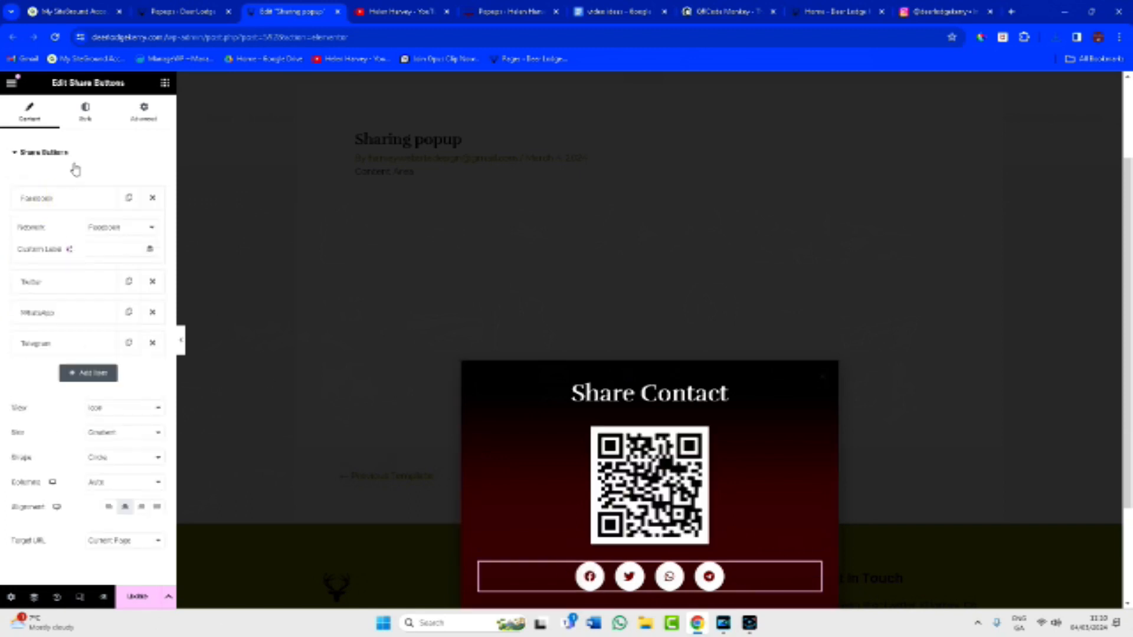
click(86, 107)
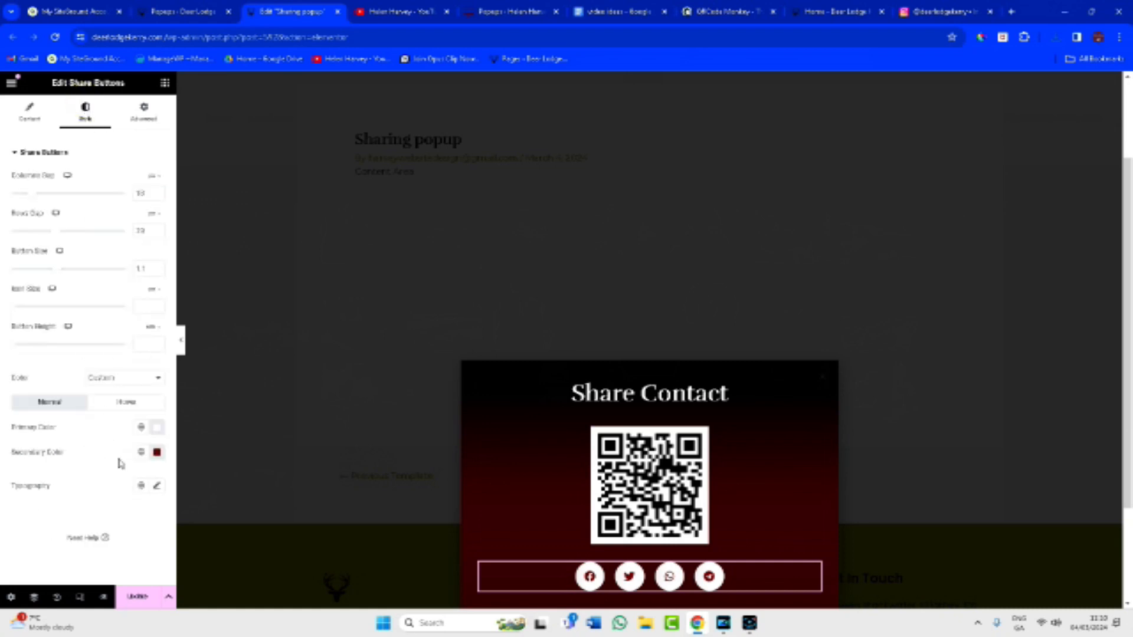
click(159, 455)
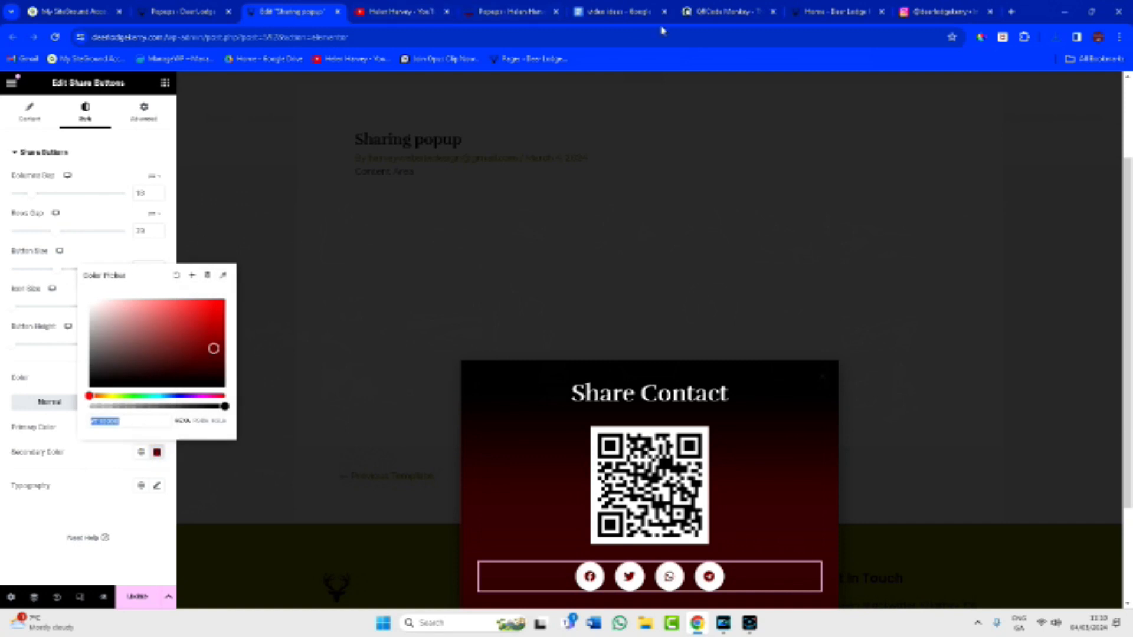
click(821, 13)
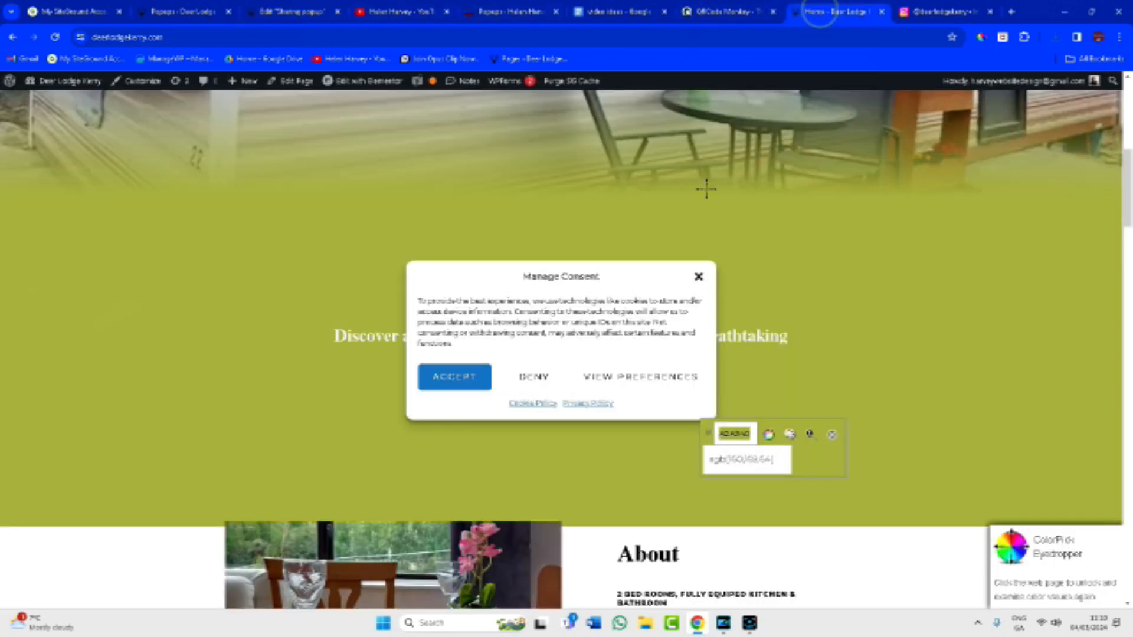
click(748, 437)
drag(750, 434, 724, 435)
click(722, 435)
click(93, 464)
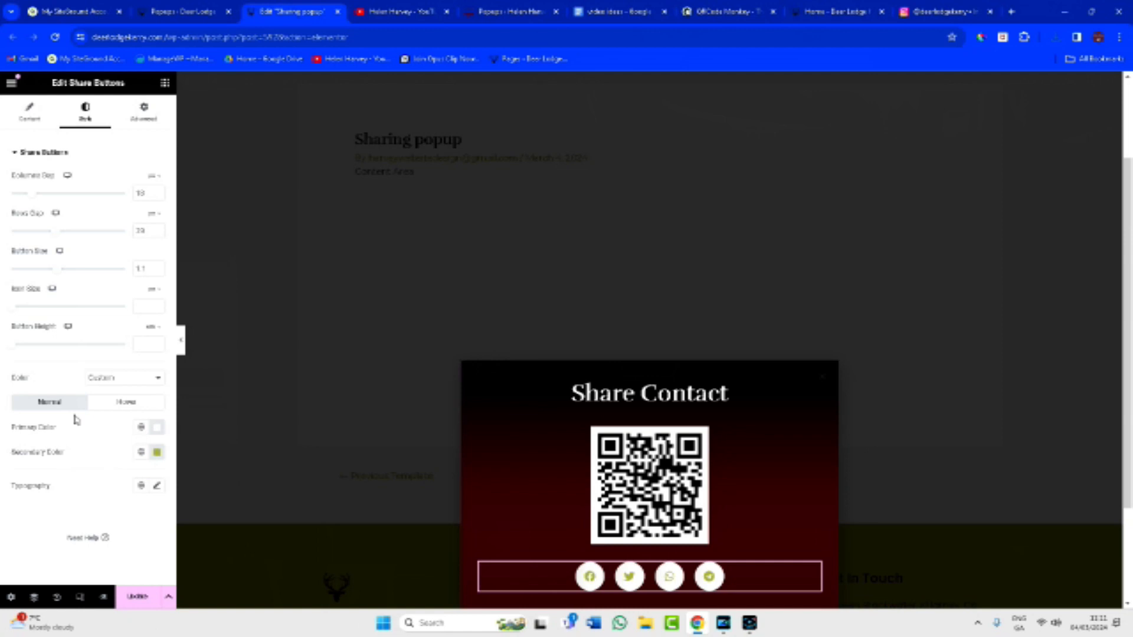
Set the share buttons' hover primary colour to the same olive hex.
click(126, 402)
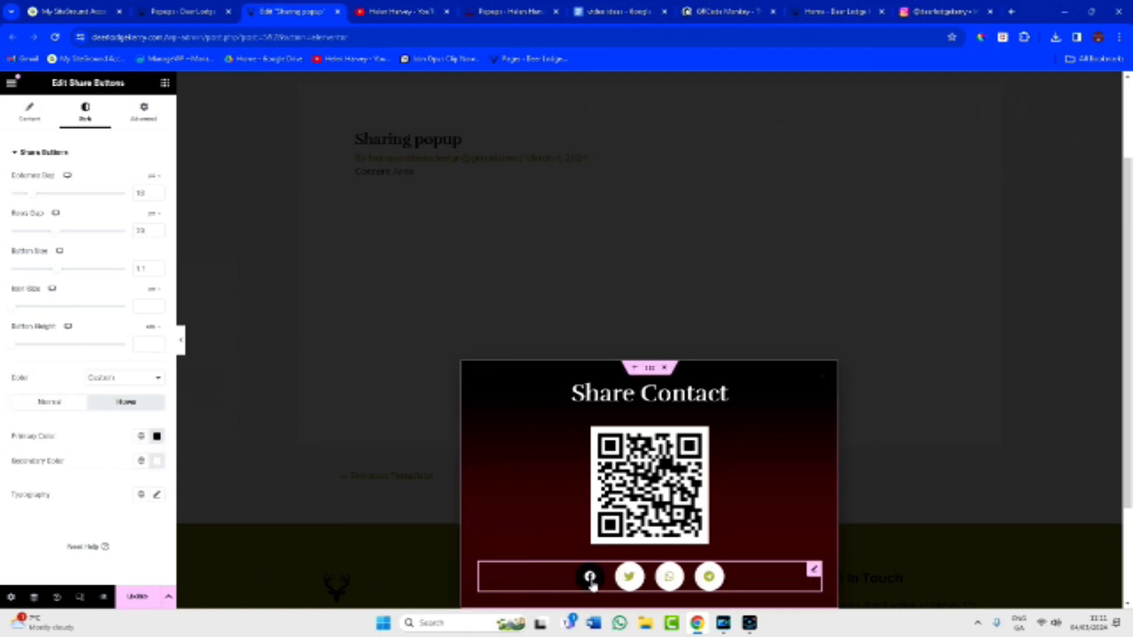
click(157, 436)
key(ctrl+v)
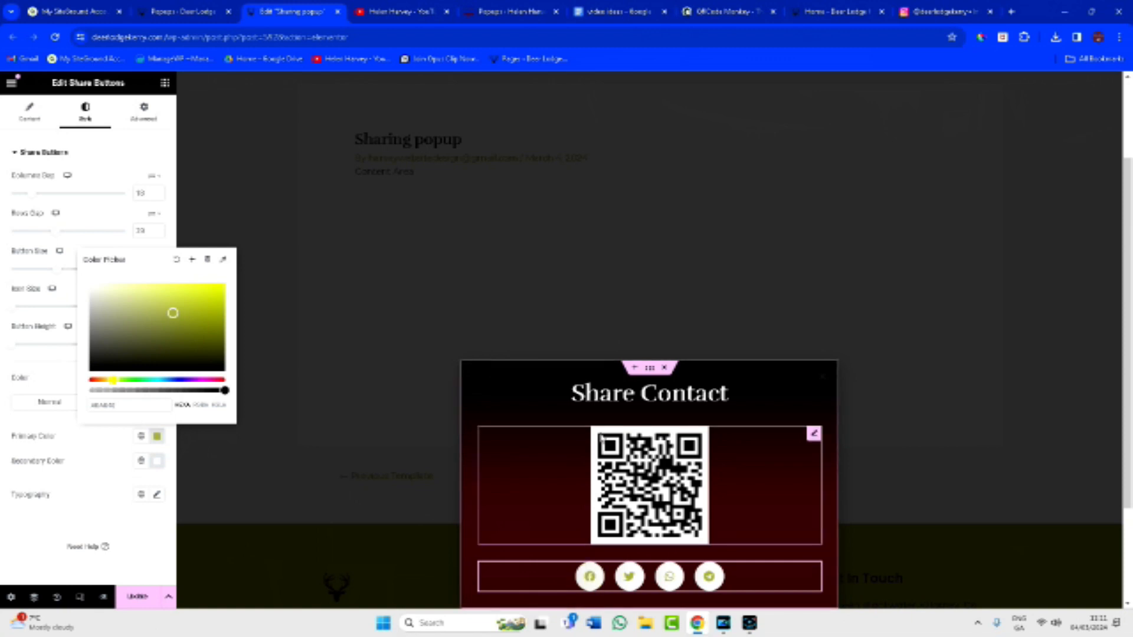
click(519, 378)
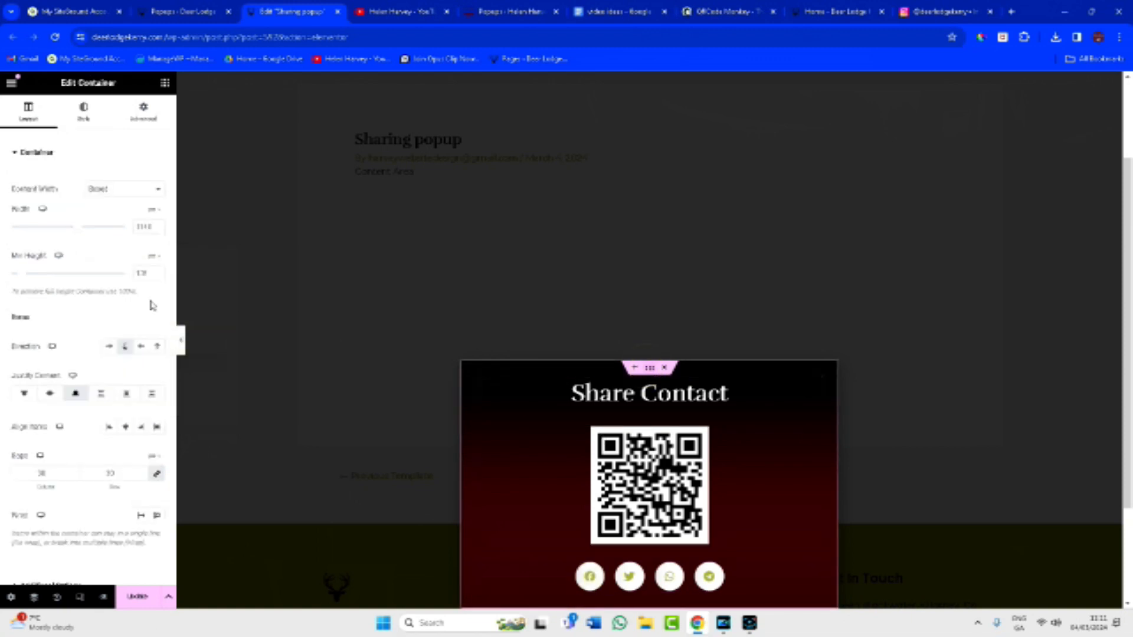
Change the popup background gradient's second colour to olive, publish the popup, and return to Popups.
click(83, 113)
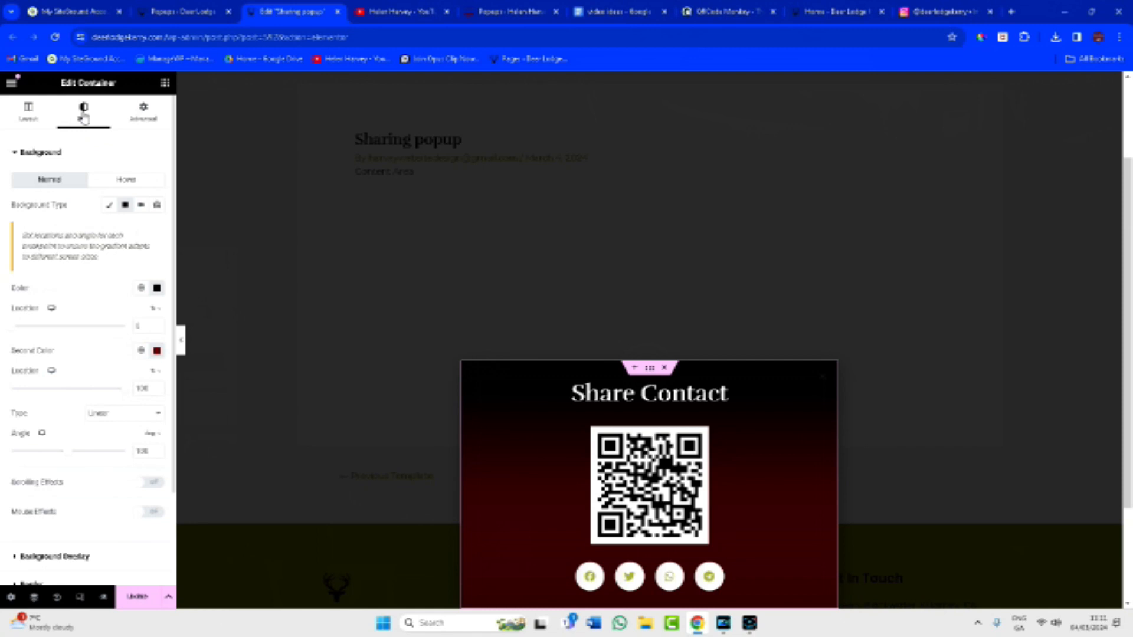
click(157, 352)
text(#A6A840)
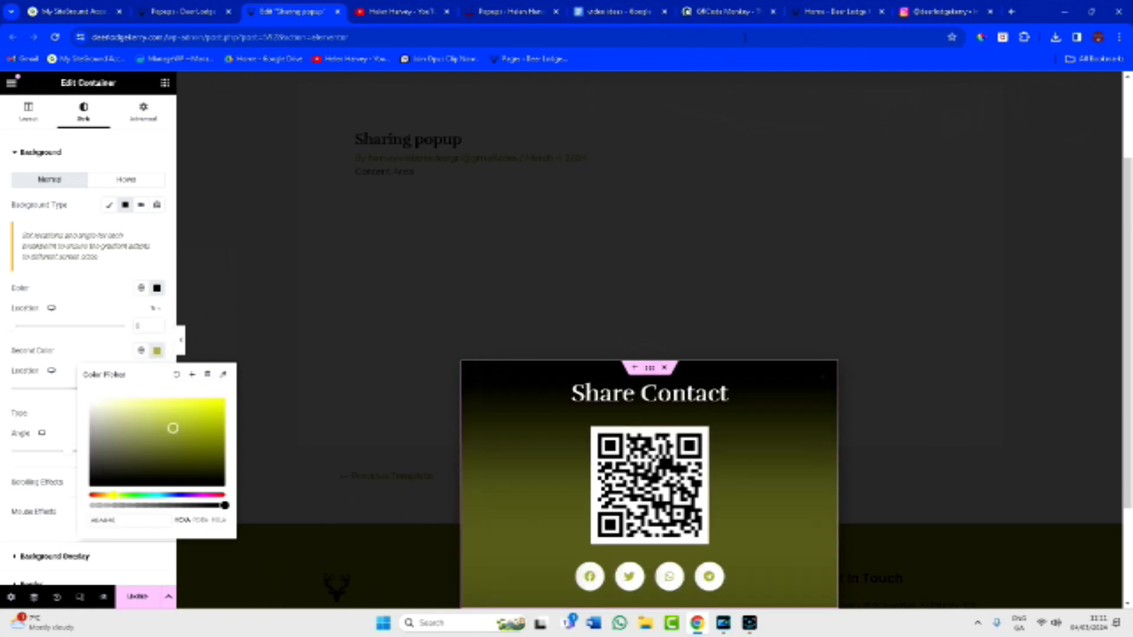
click(823, 12)
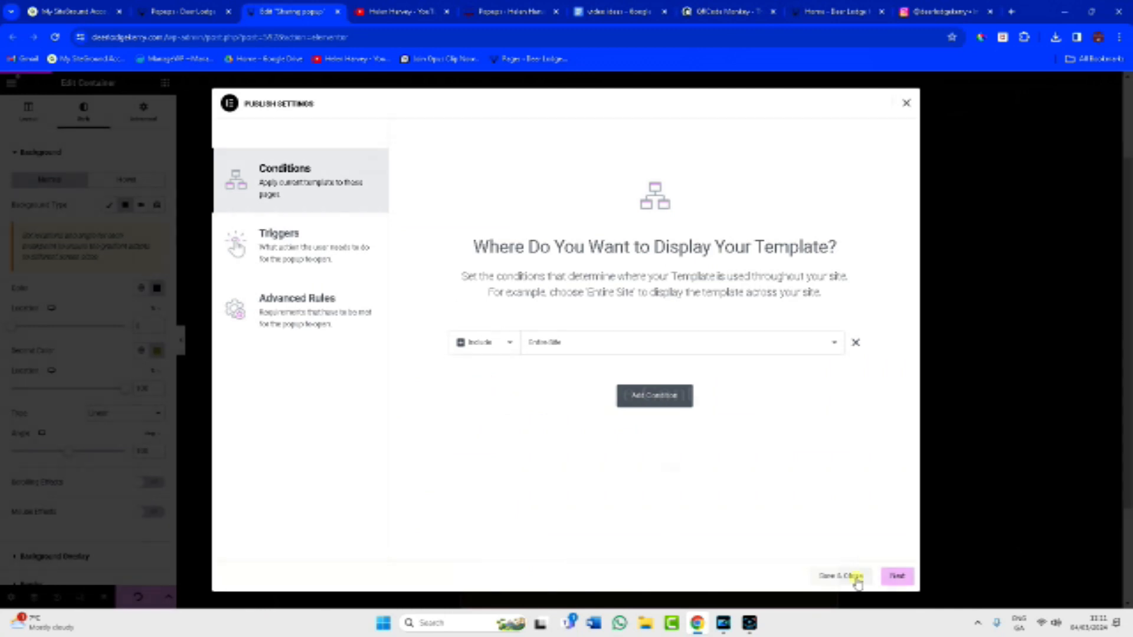
click(855, 579)
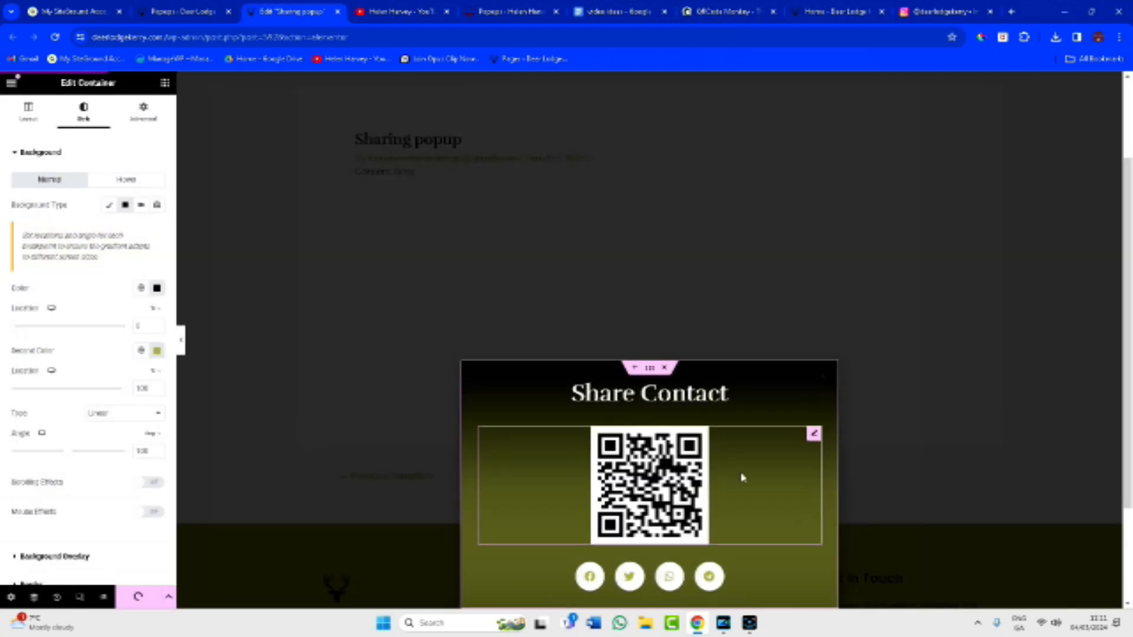
click(180, 11)
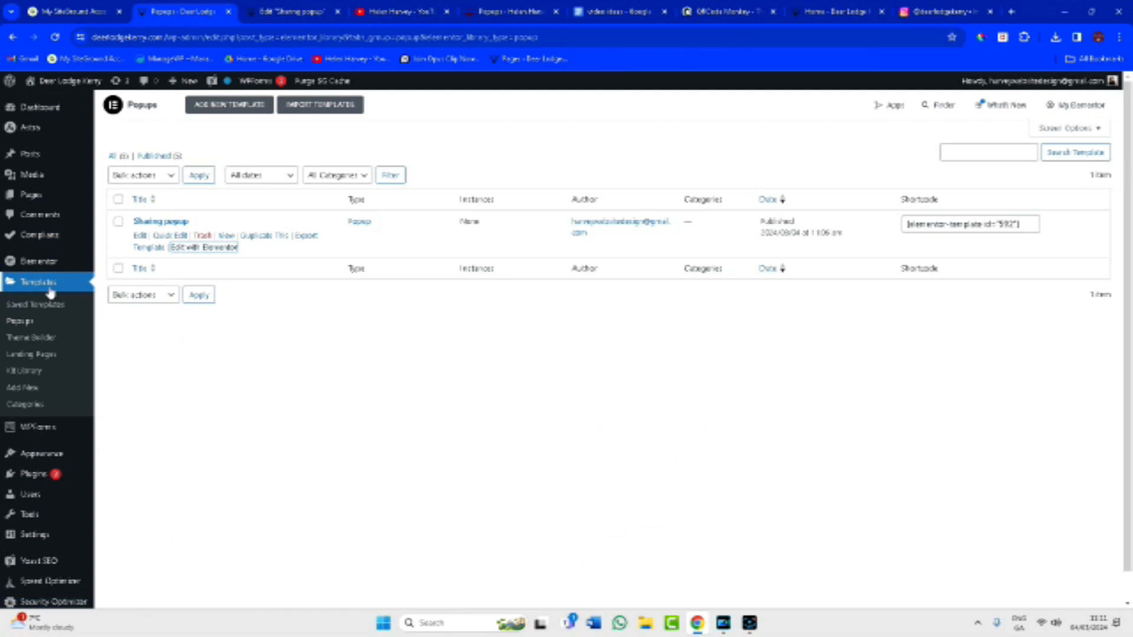
Reopen Business Card in Elementor and replace the share icon's link with the Popup dynamic tag.
click(32, 195)
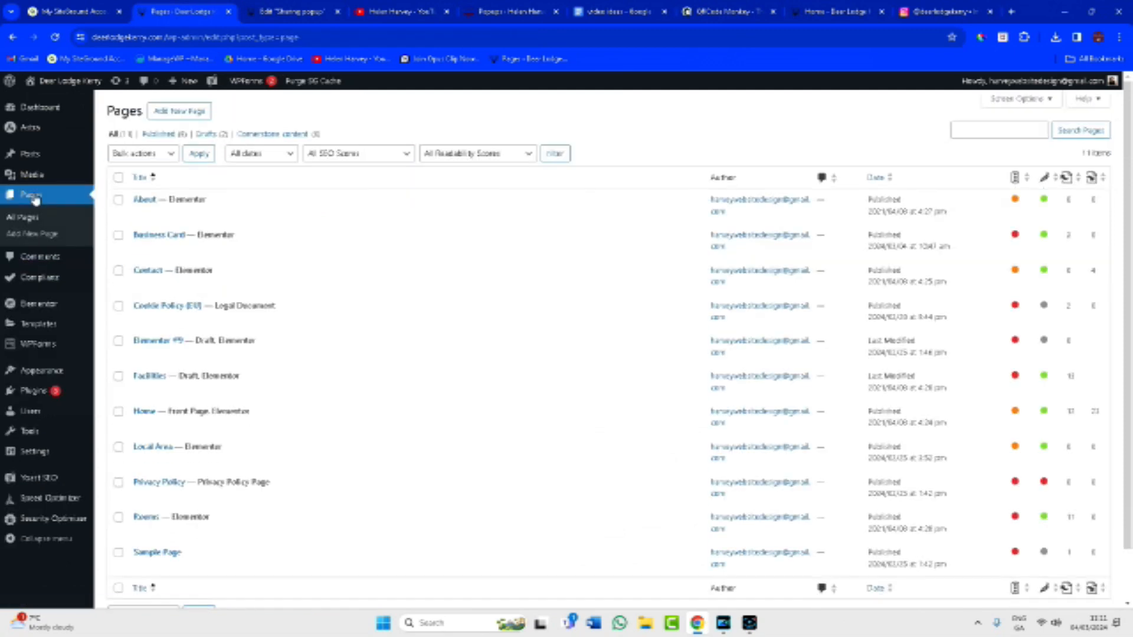
click(218, 234)
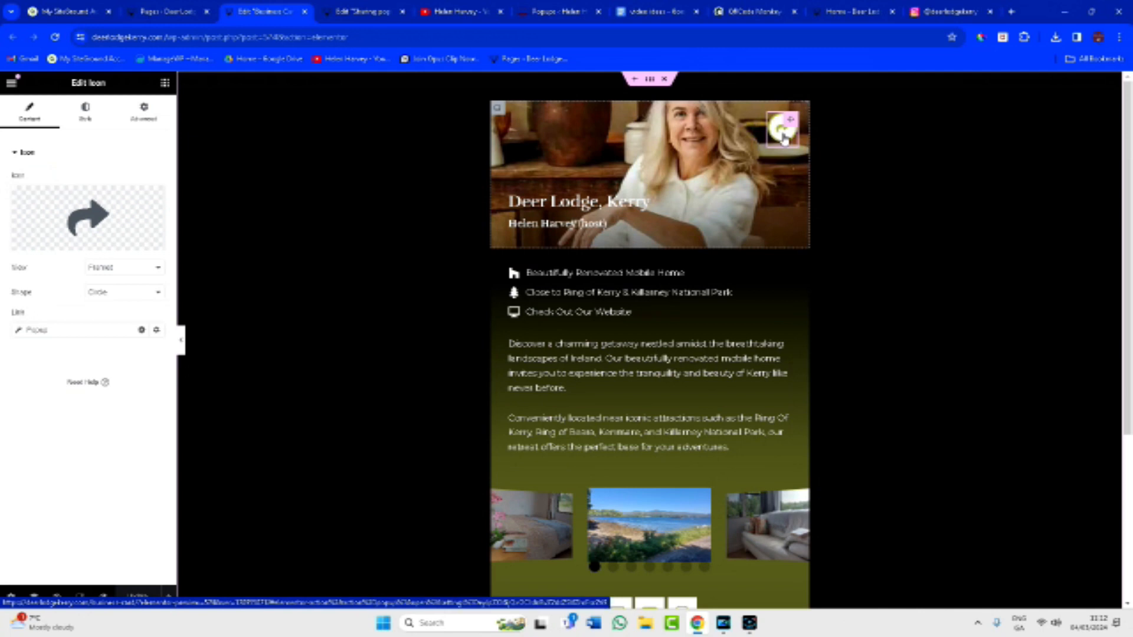
click(144, 332)
click(141, 331)
click(68, 334)
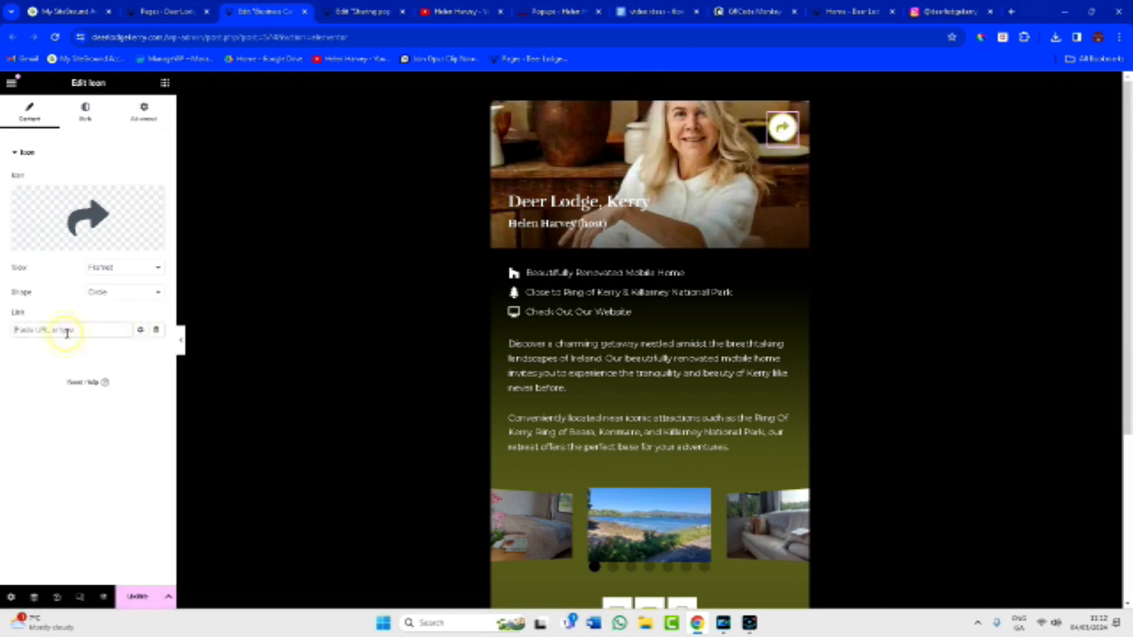
text(pop)
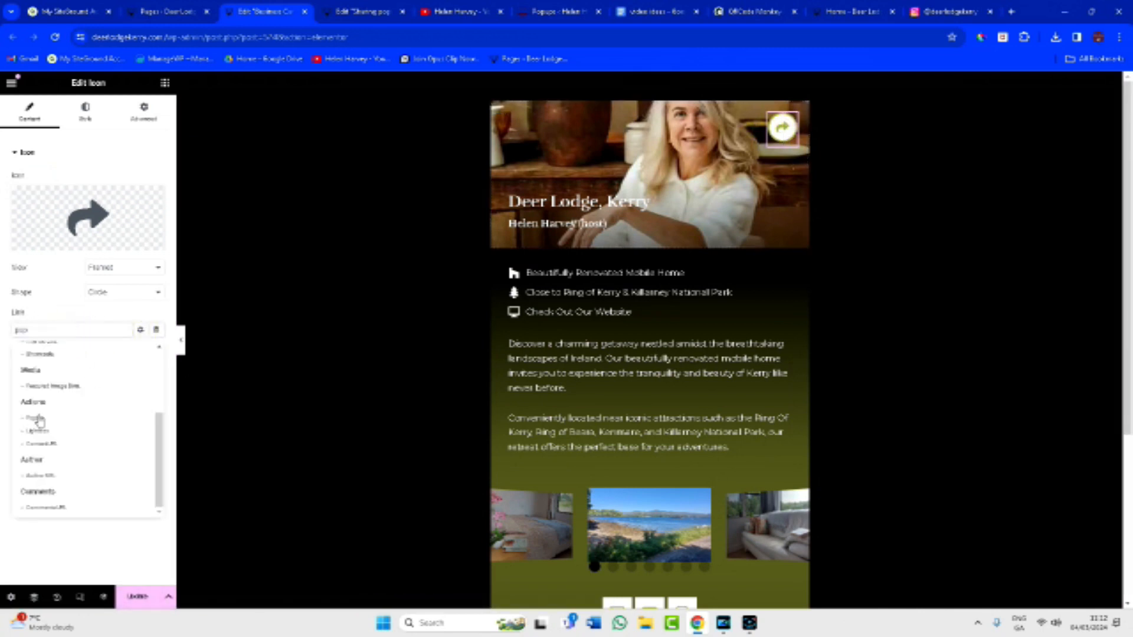
click(57, 330)
click(156, 331)
click(36, 418)
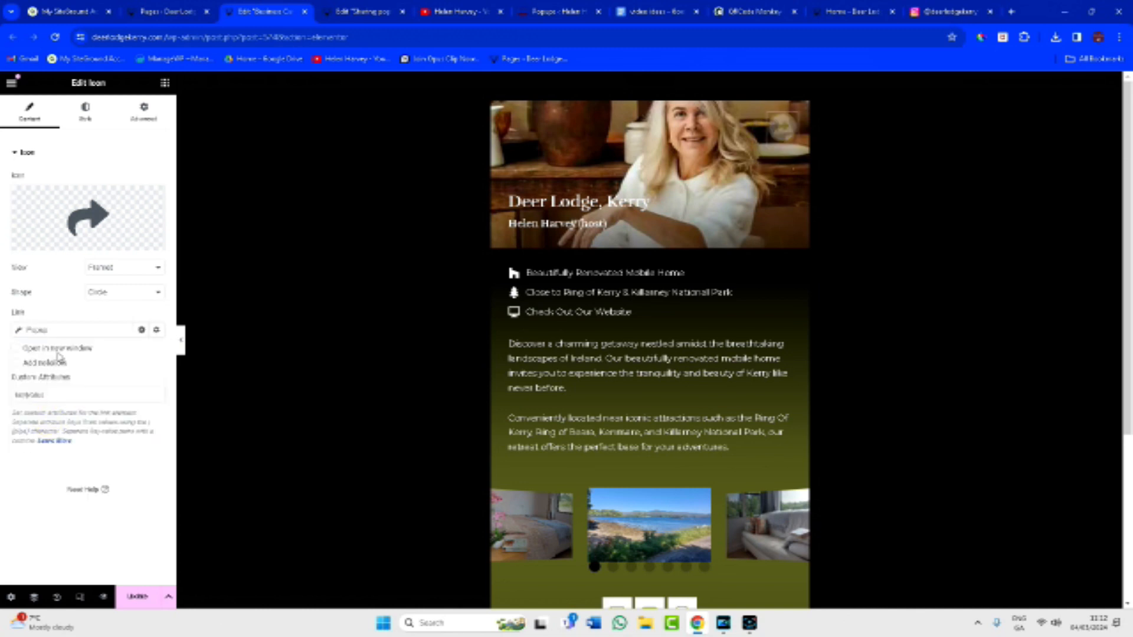
Update the page, check its layout in mobile responsive mode, and open a live preview.
click(137, 596)
click(80, 598)
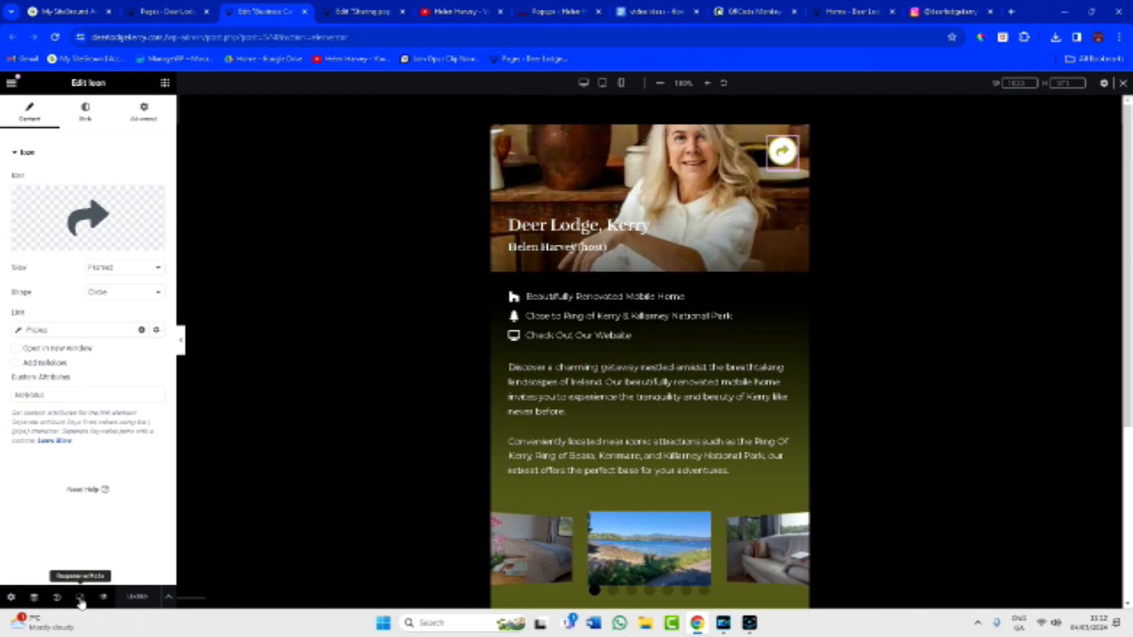
click(620, 84)
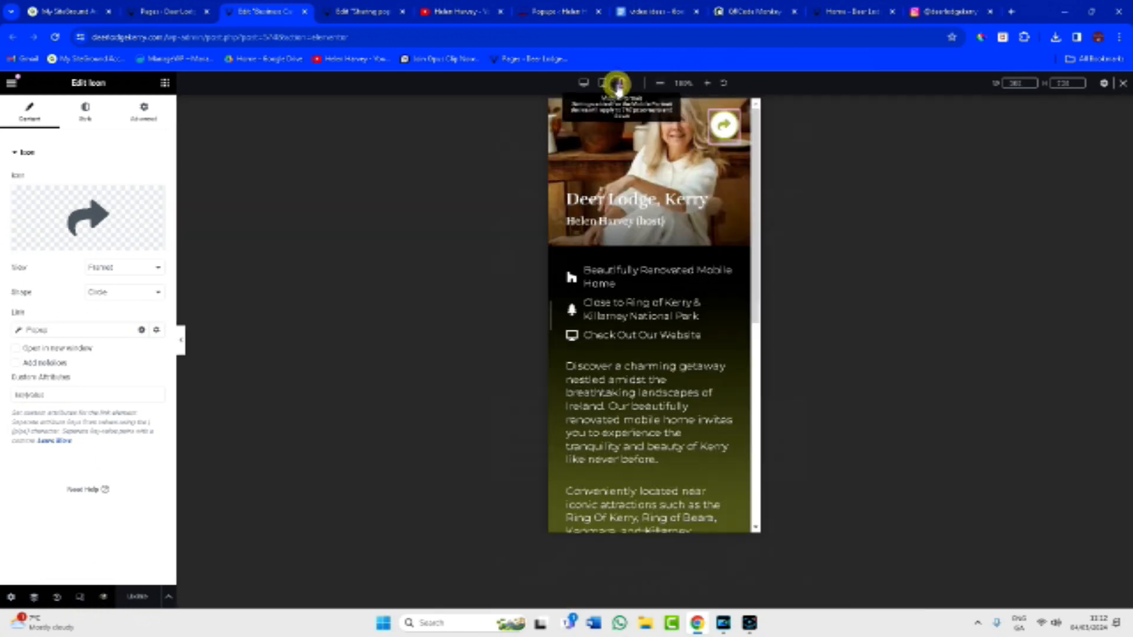
scroll(678, 384, down, 6)
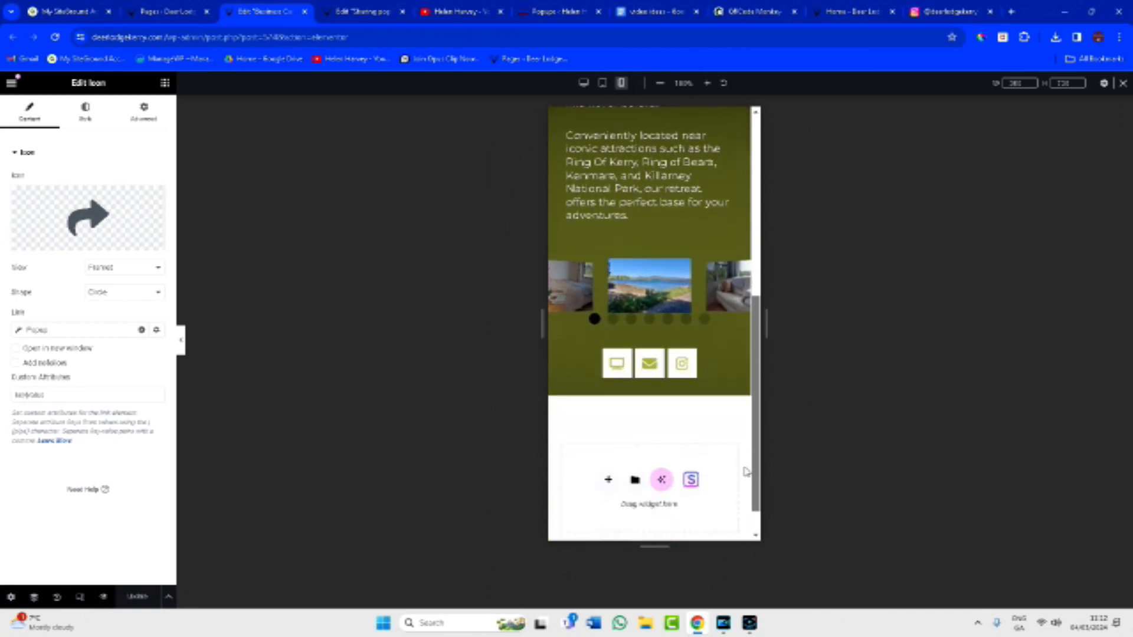
scroll(747, 472, down, 1)
click(182, 342)
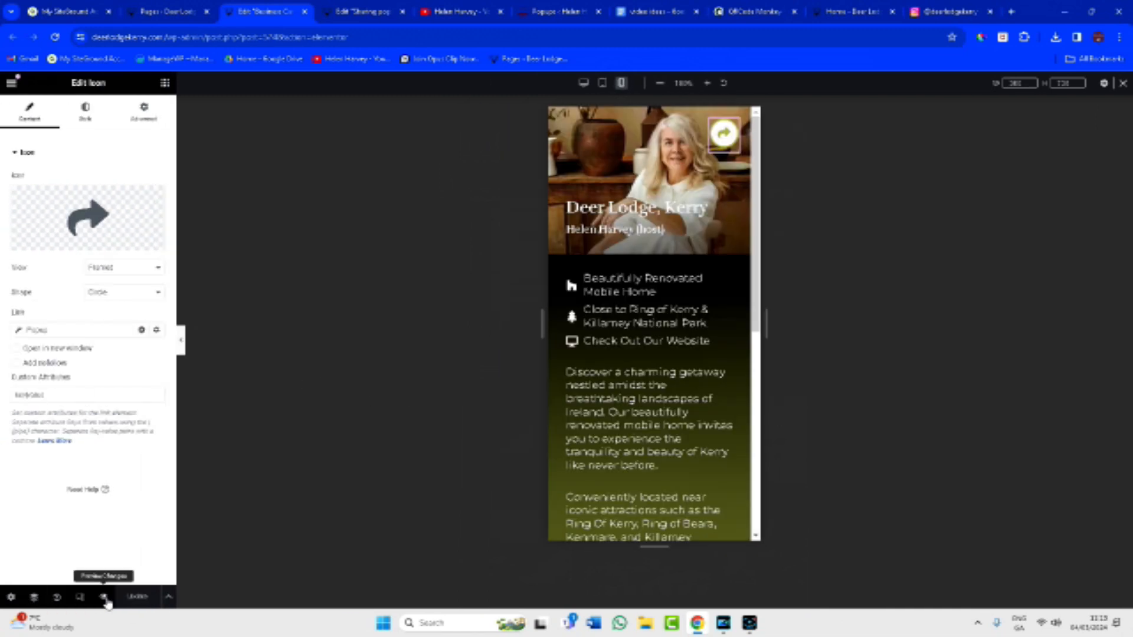
right_click(107, 600)
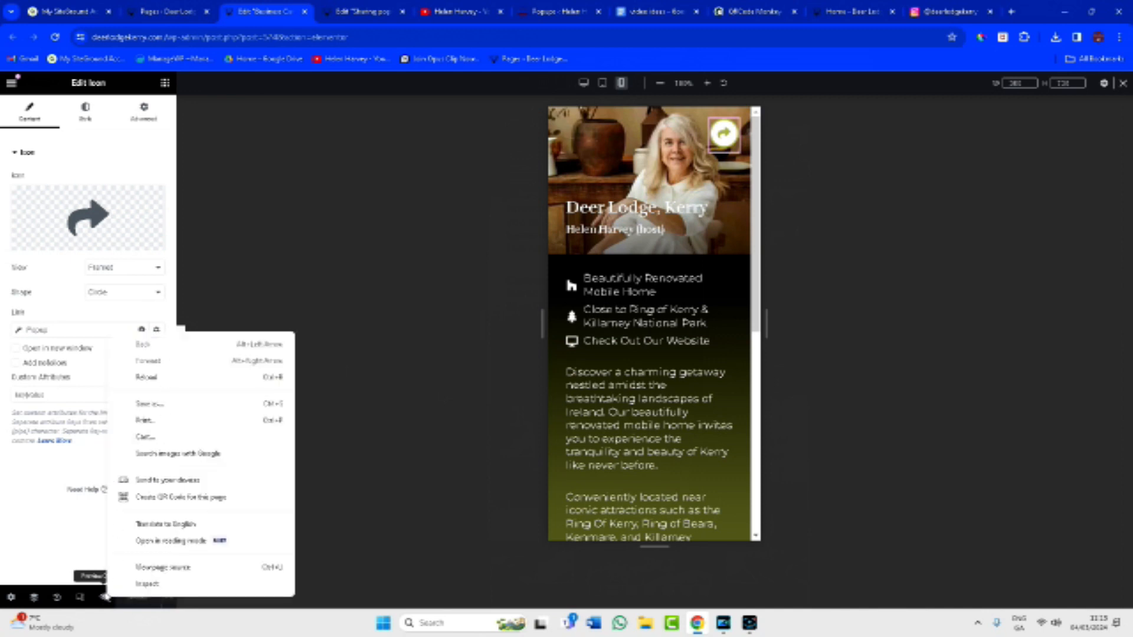
click(107, 599)
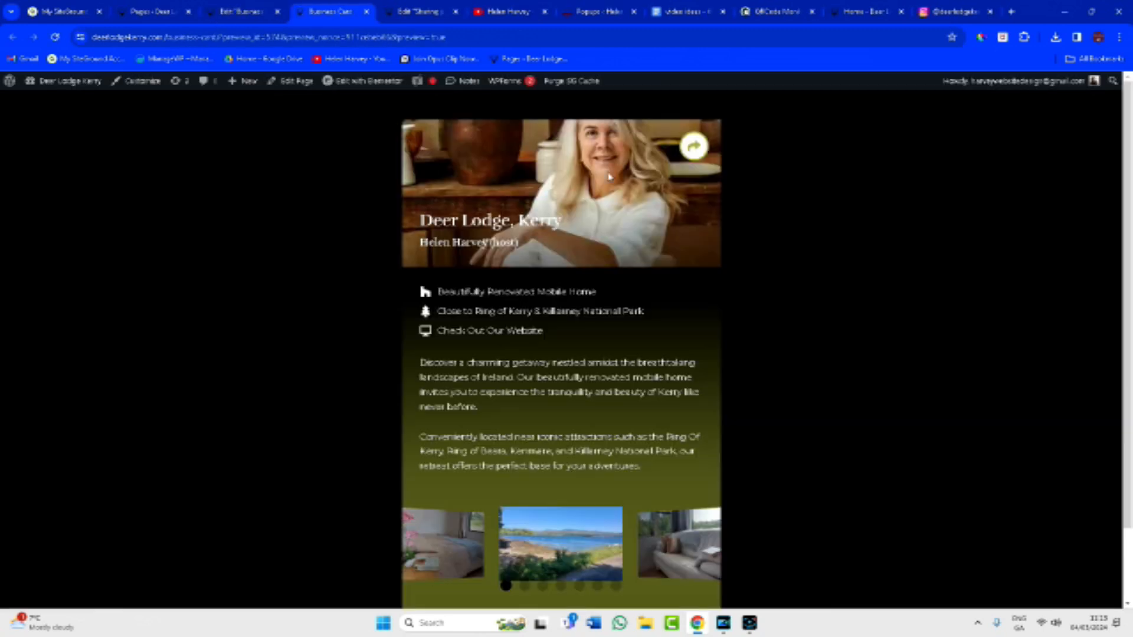
Choose 'Sharing popup (Template)' as the popup for the share icon's link.
click(85, 422)
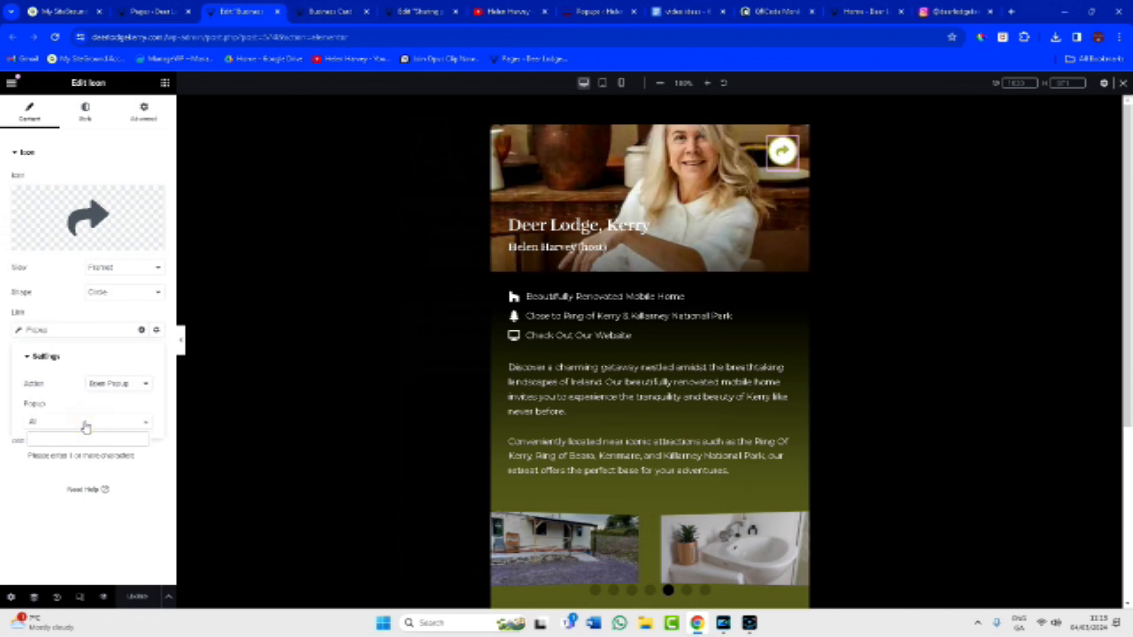
text(pop)
click(88, 458)
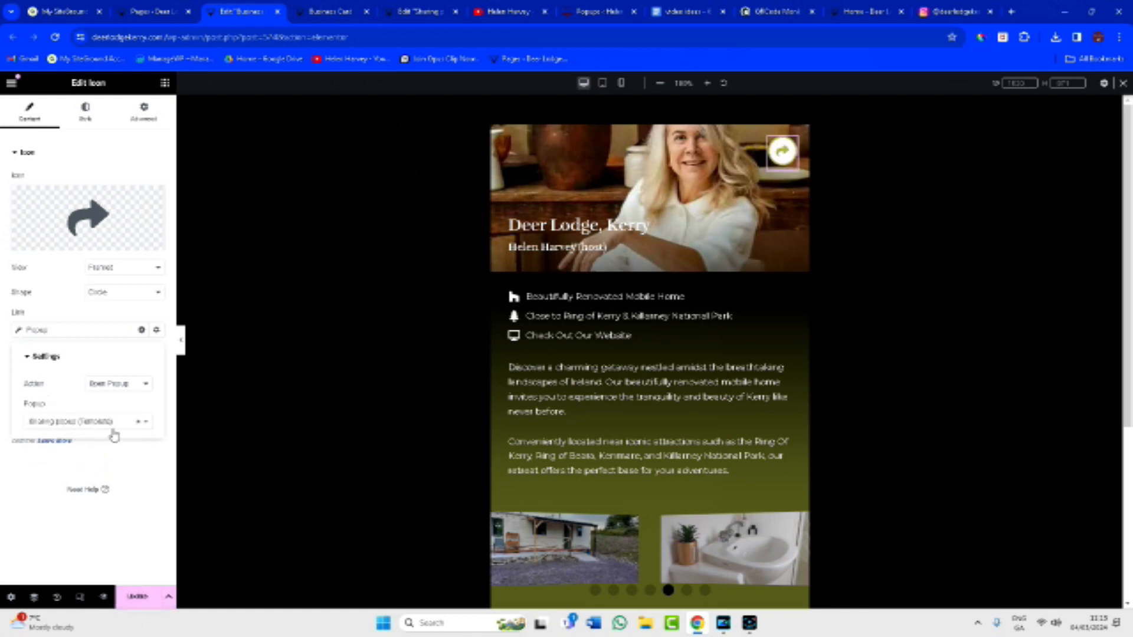
Update the page and test the Share Contact popup from the live preview's share icon.
click(135, 597)
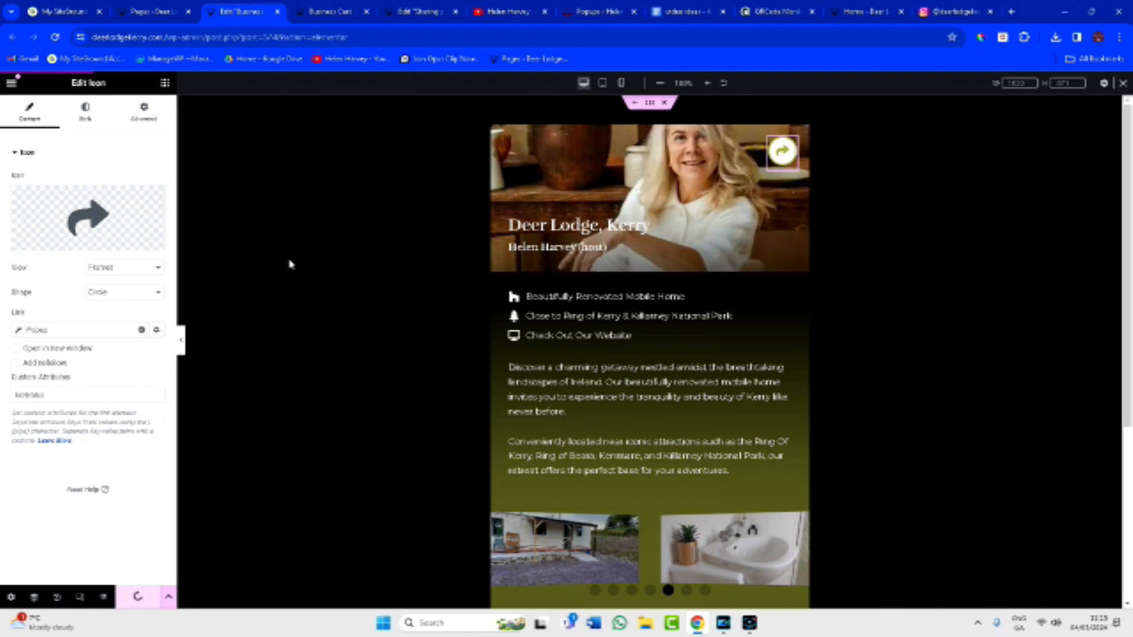
click(329, 11)
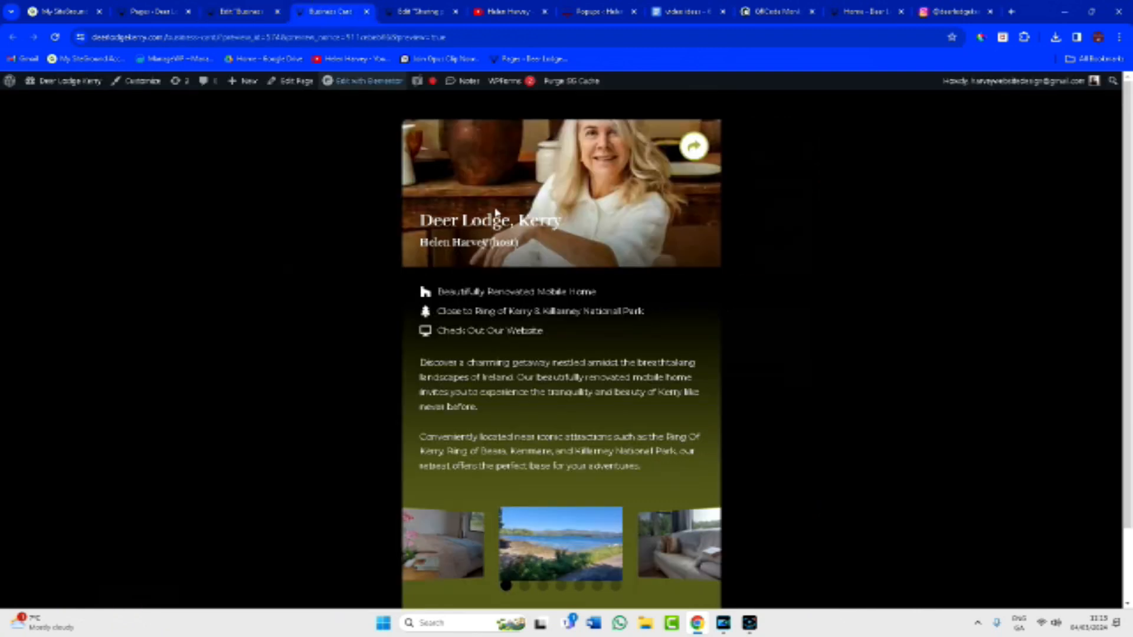
click(689, 148)
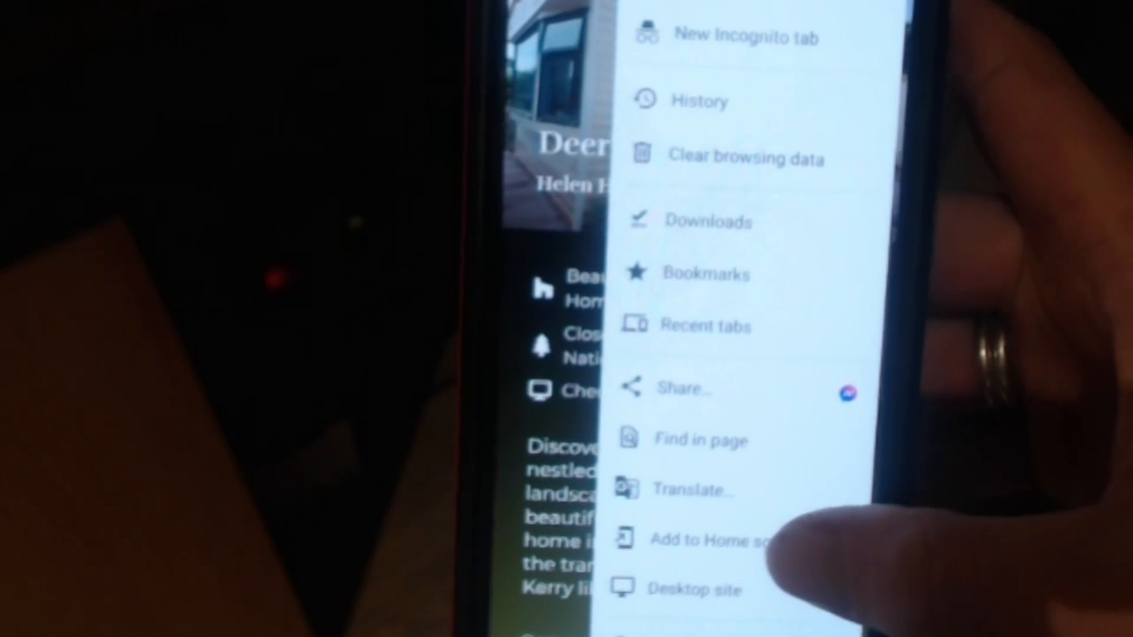
Add the 'Business Card - Deer Lodge Kerry' page to the phone's home screen as a shortcut.
click(779, 534)
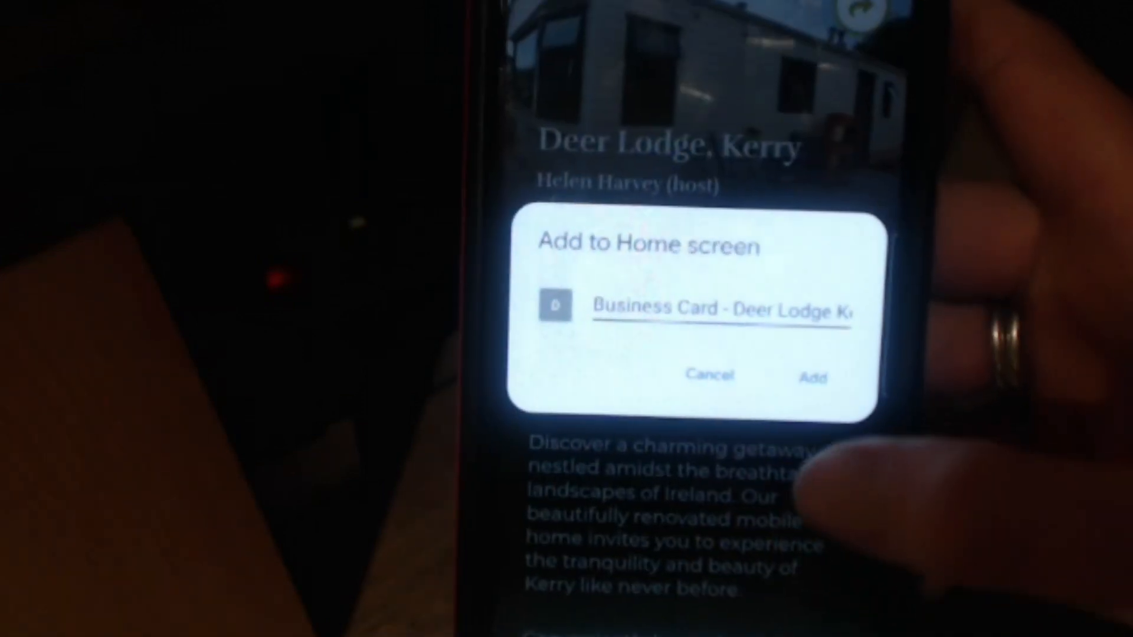
click(822, 377)
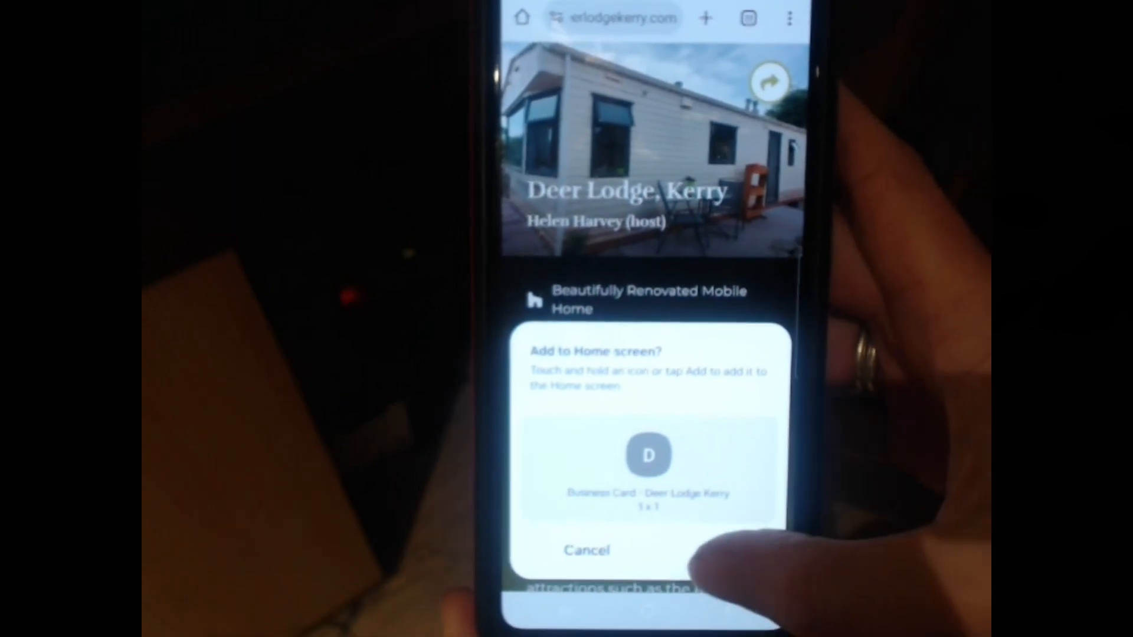
click(713, 550)
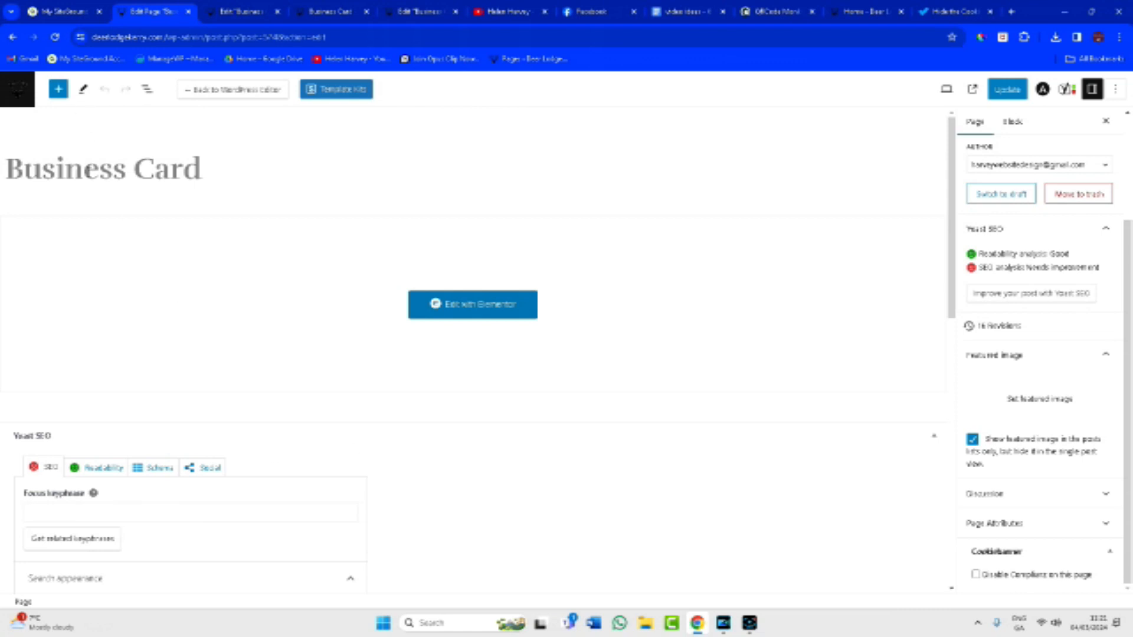
Tick 'Disable Compliance on this page' under Cookiebanner for Business Card and update it.
click(18, 88)
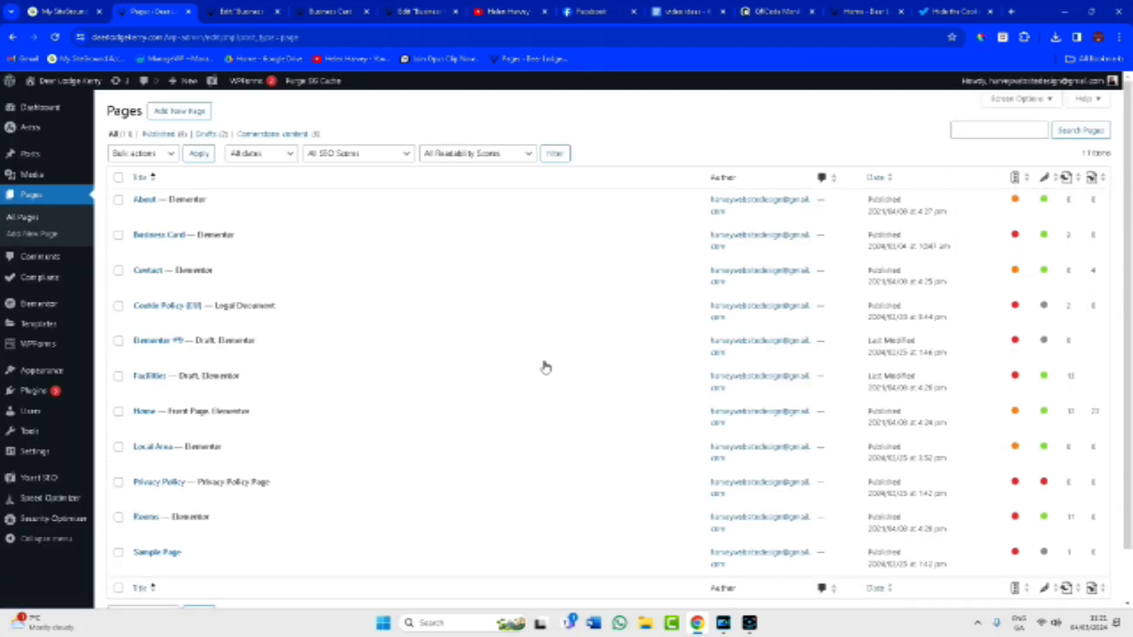
mouse_move(216, 319)
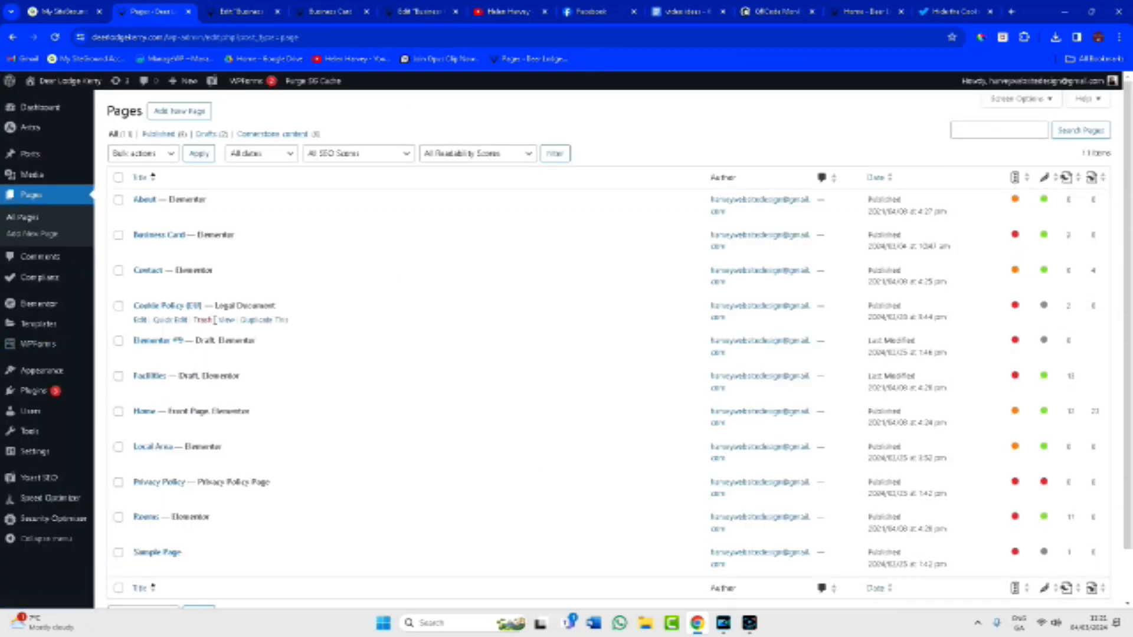
mouse_move(172, 239)
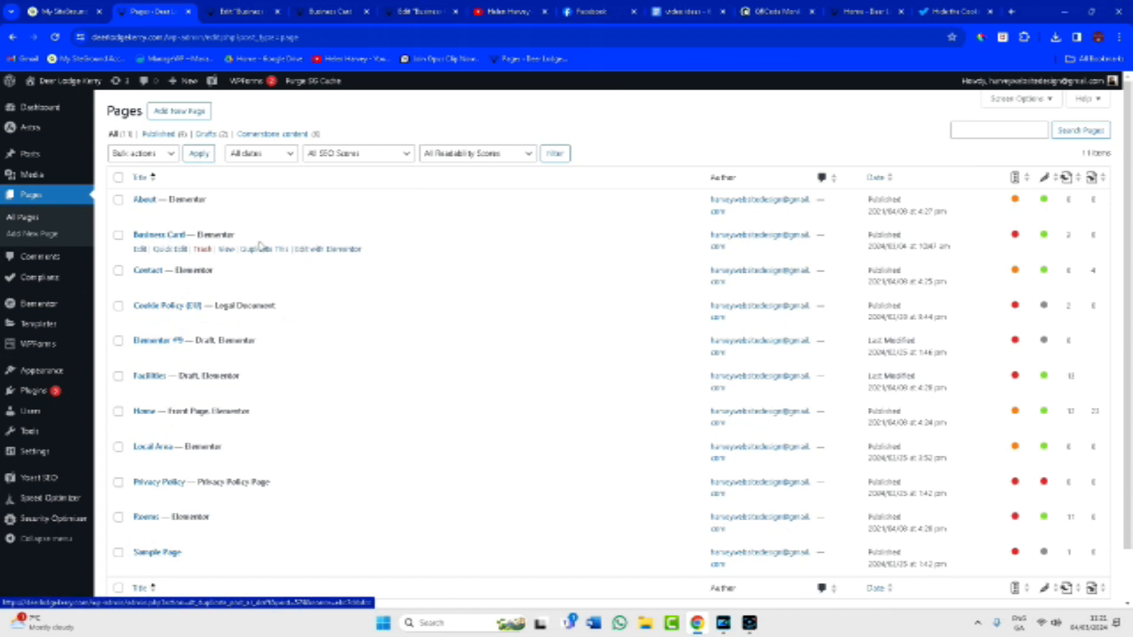
click(165, 236)
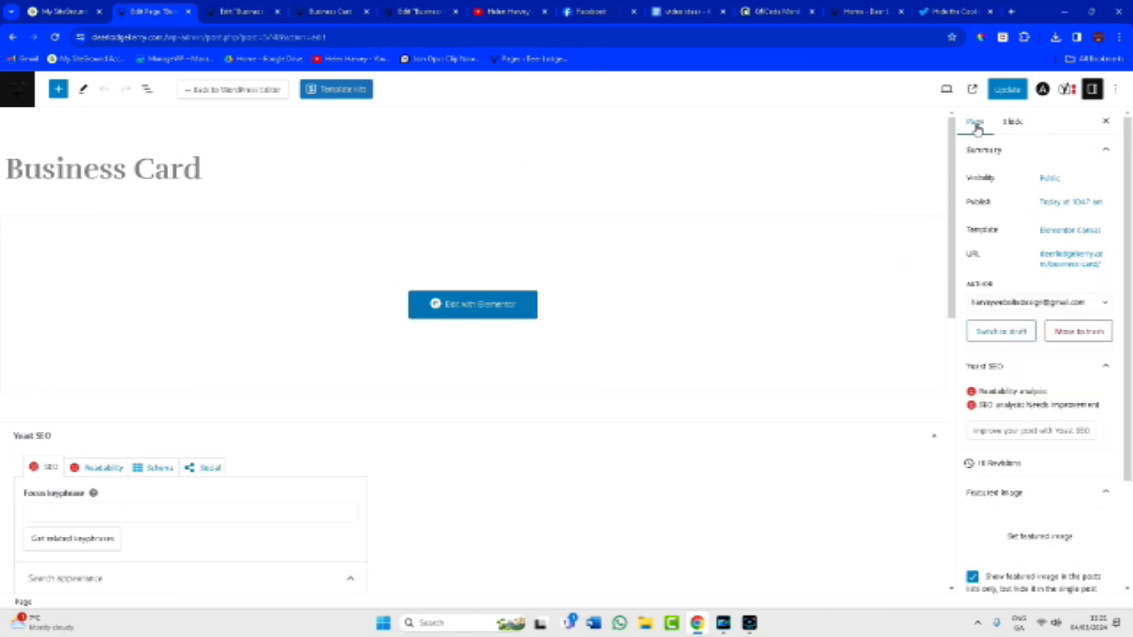
scroll(1046, 478, down, 2)
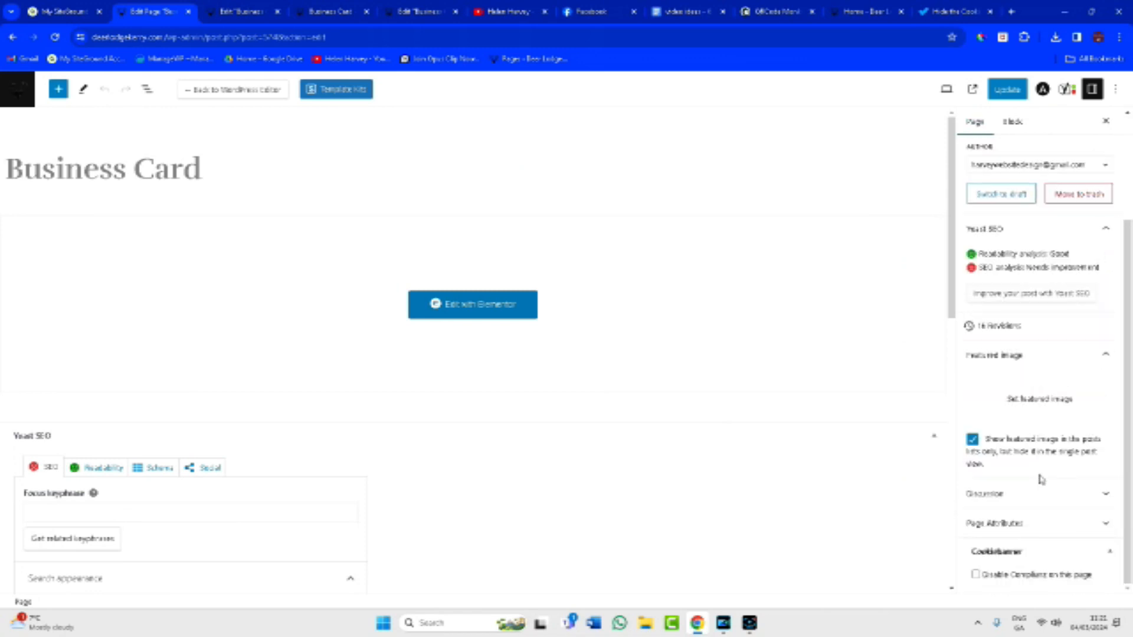
click(976, 575)
click(1007, 89)
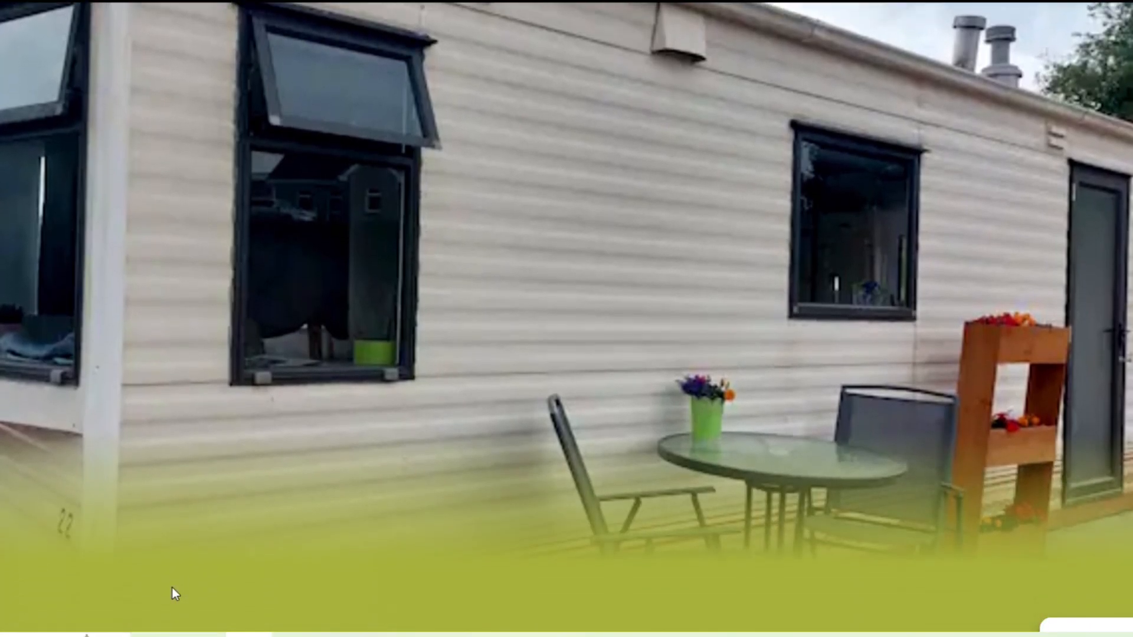
scroll(173, 588, down, 3)
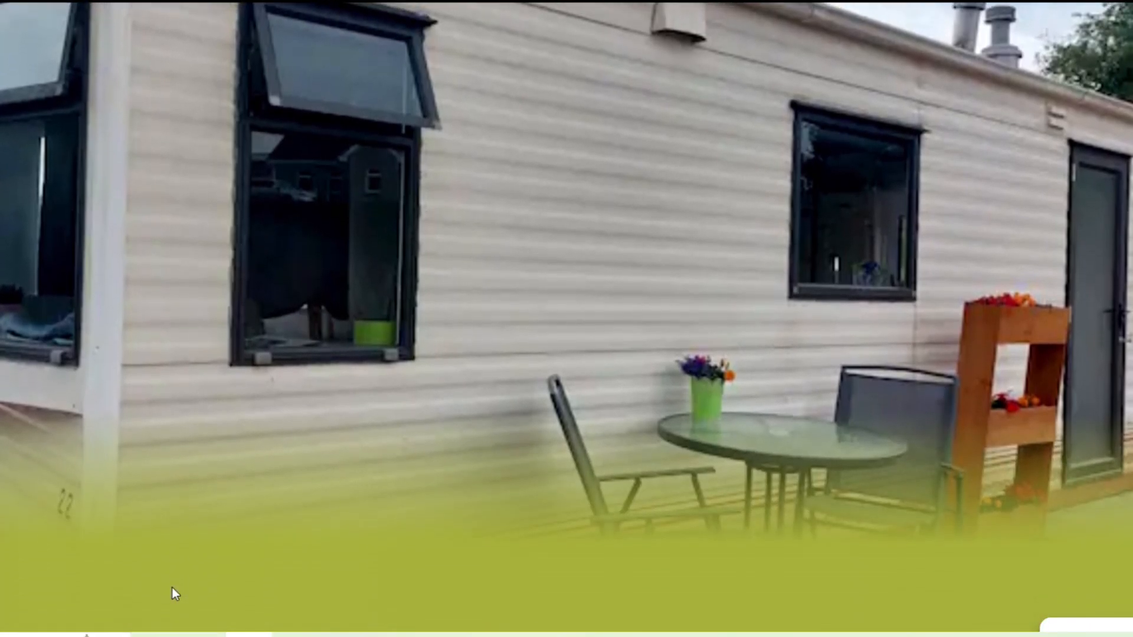
scroll(172, 588, down, 3)
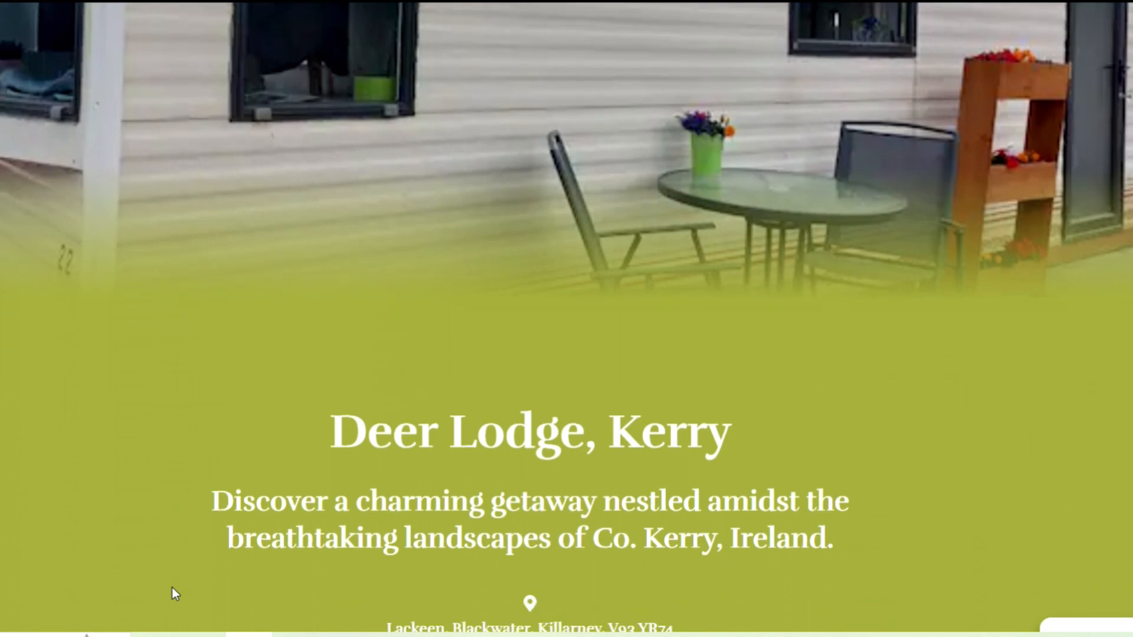
scroll(172, 588, down, 1)
scroll(172, 588, down, 2)
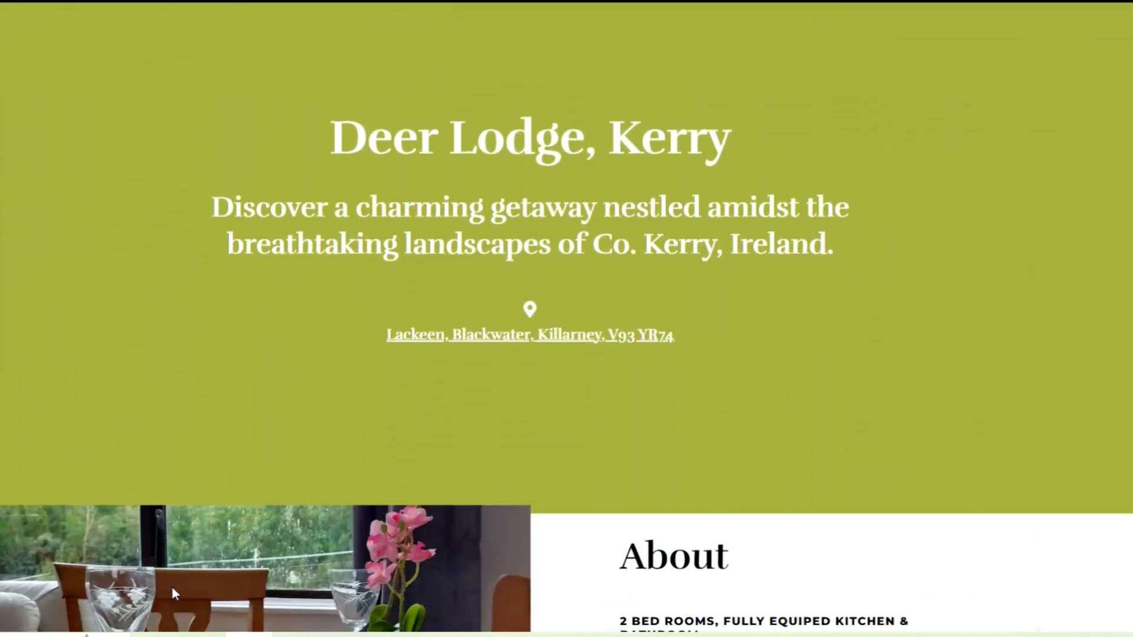